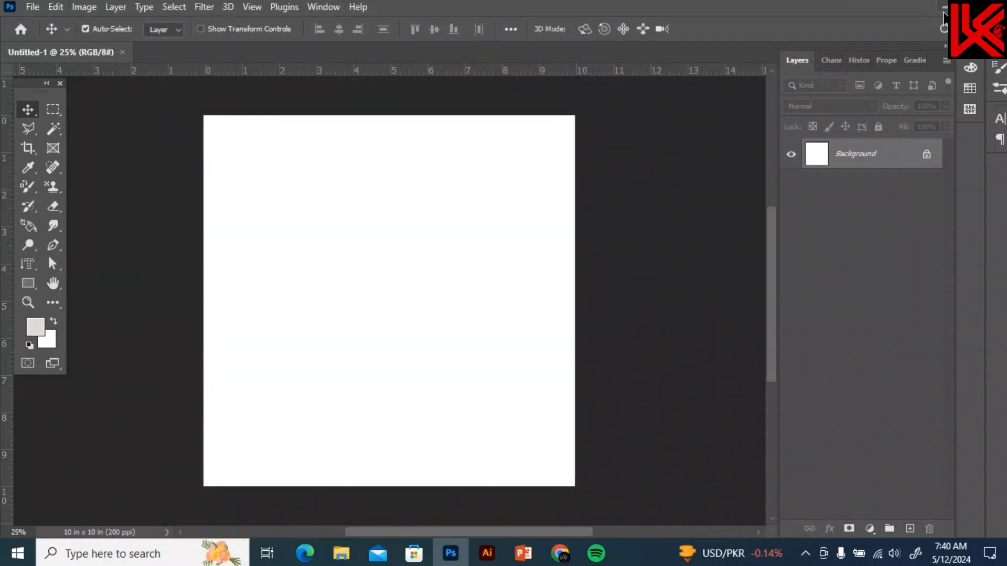
# Create a new 10 by 10 inch RGB document at 200 pixels/inch with a white background
pyautogui.click(33, 7)
pyautogui.click(45, 23)
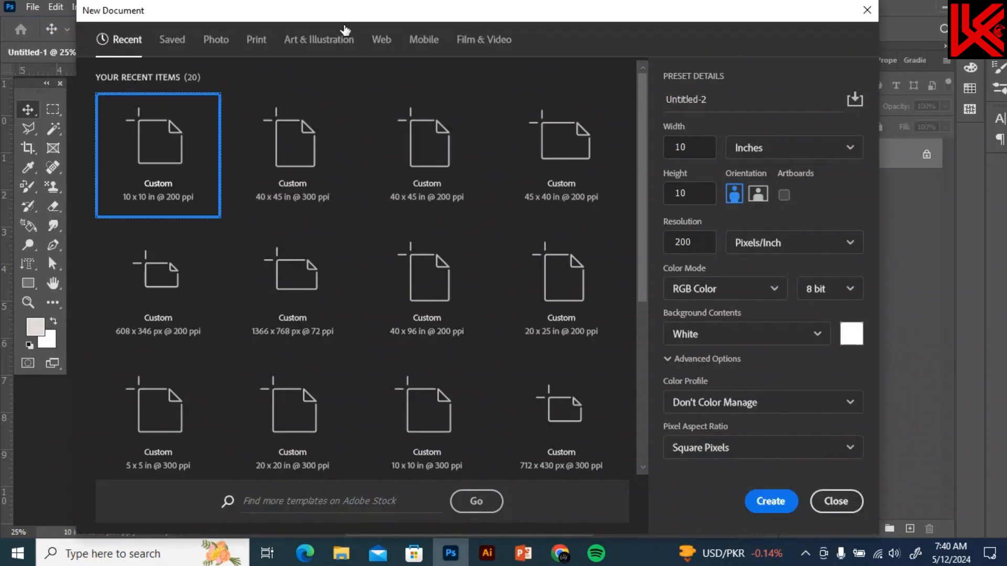
pyautogui.moveTo(344, 25); pyautogui.dragTo(302, 24)
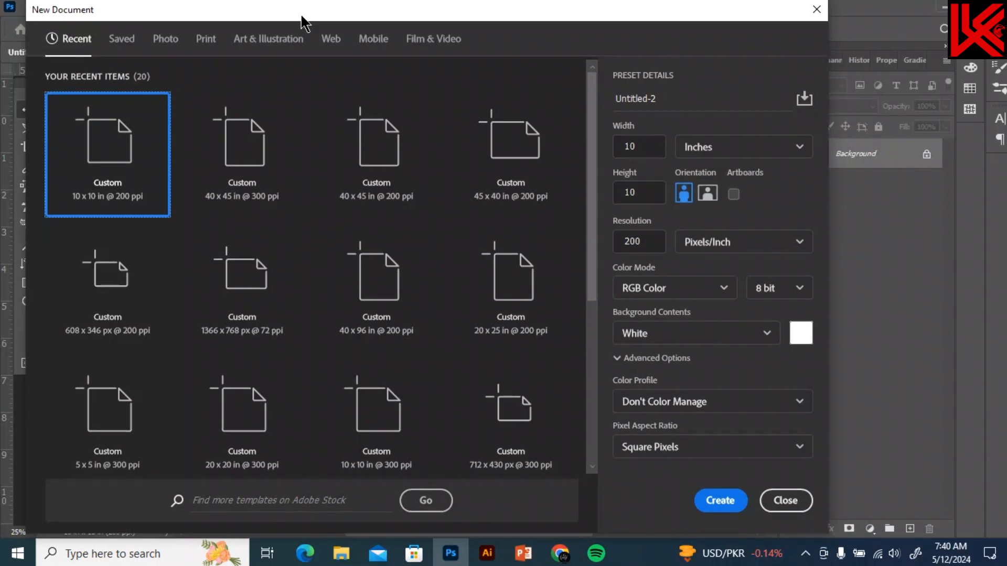
pyautogui.click(625, 145)
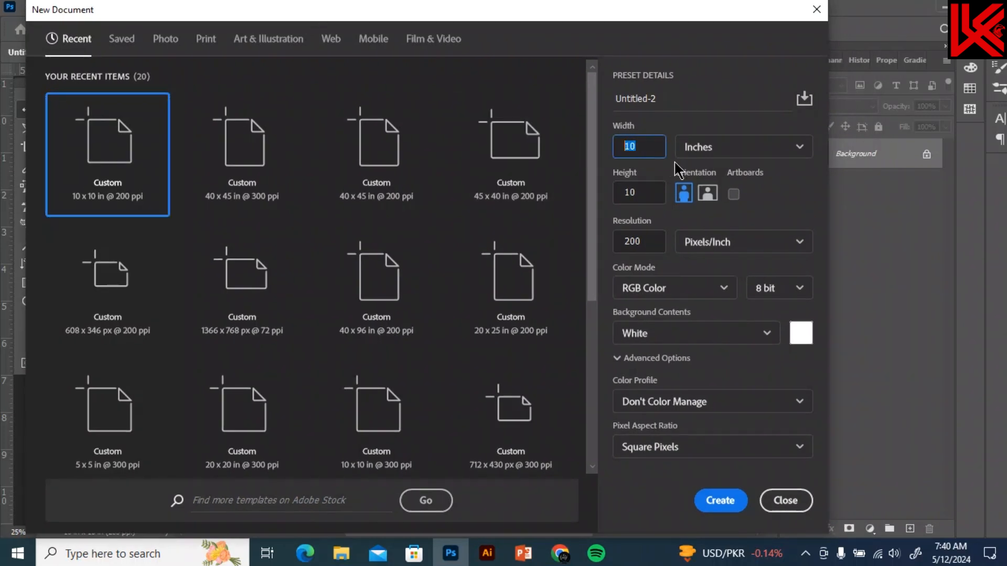
pyautogui.click(636, 190)
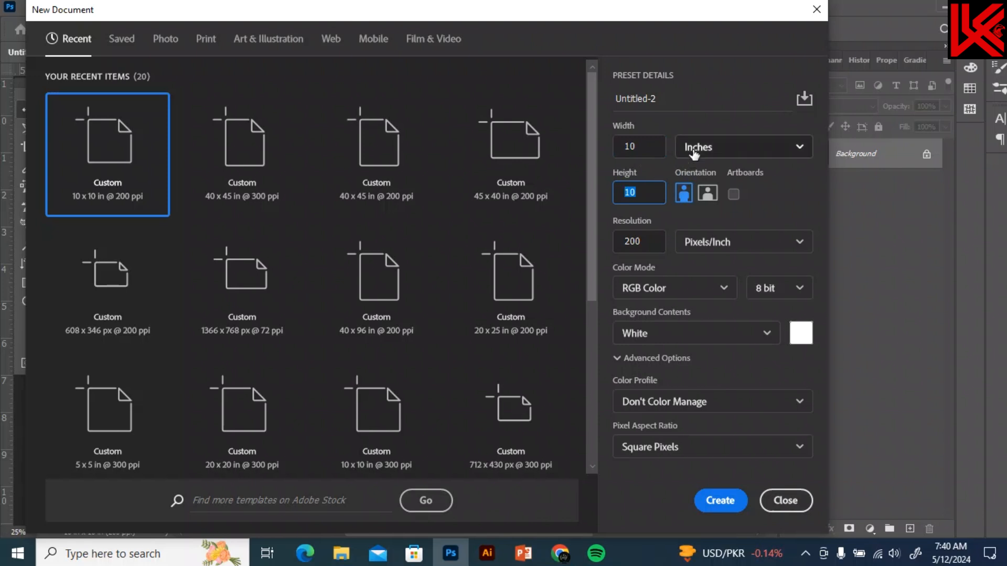
pyautogui.click(647, 149)
pyautogui.click(647, 195)
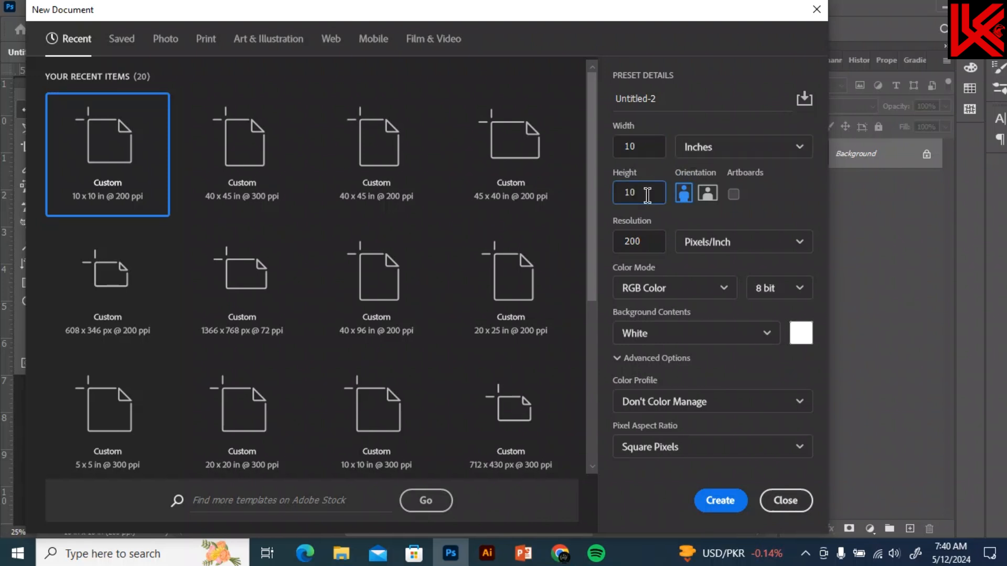
pyautogui.moveTo(645, 245); pyautogui.dragTo(621, 244)
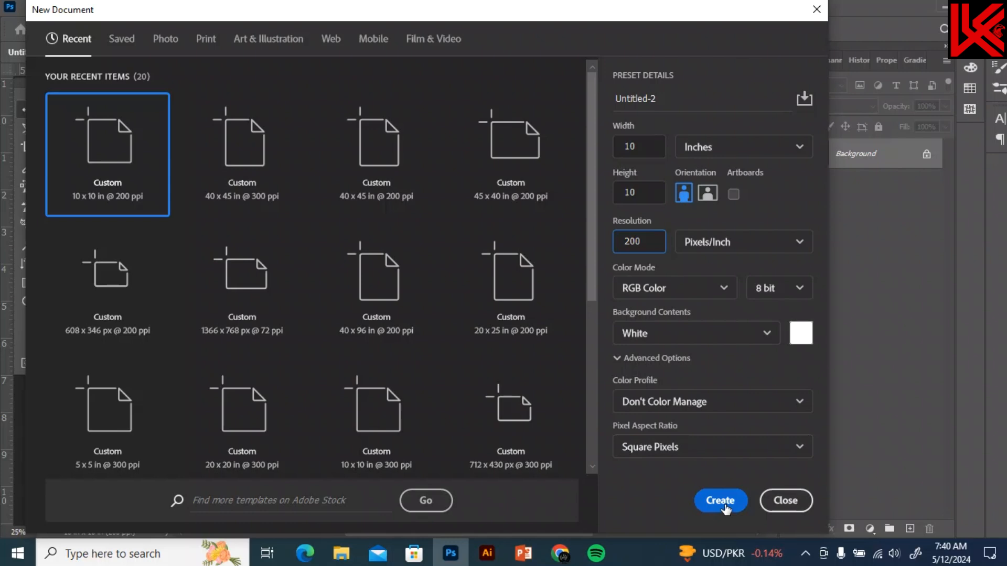
pyautogui.click(719, 501)
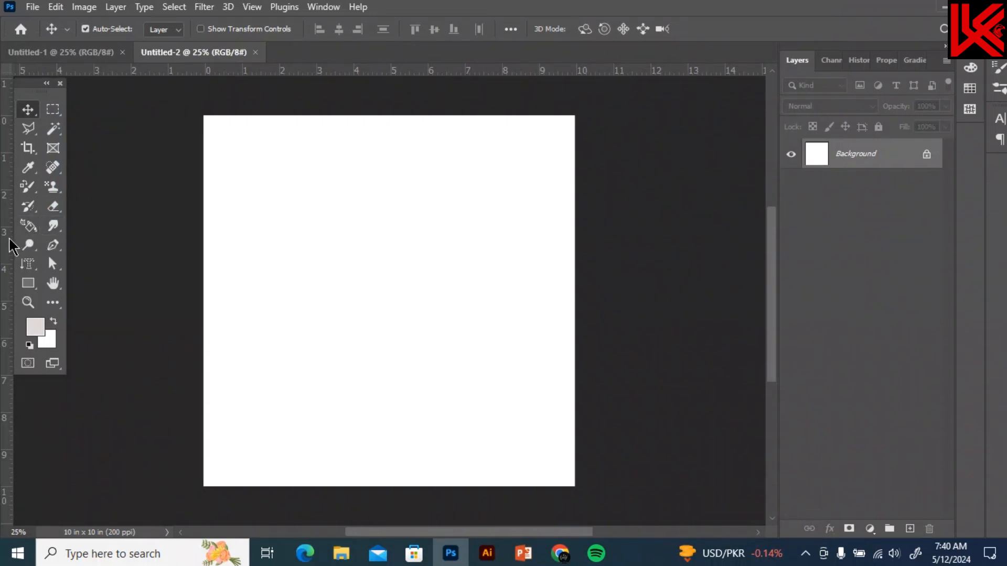
# Place a vertical and a horizontal guide at 5 inches so they cross at the centre of the canvas
pyautogui.moveTo(9, 243); pyautogui.dragTo(393, 299)
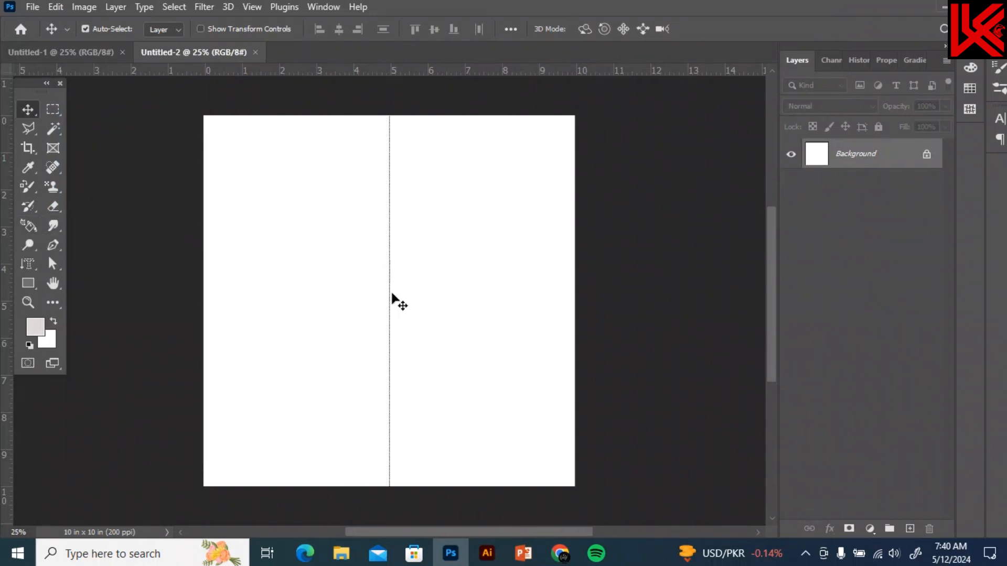
pyautogui.moveTo(409, 74)
pyautogui.mouseDown()
pyautogui.moveTo(409, 319)
pyautogui.moveTo(402, 288)
pyautogui.moveTo(403, 301)
pyautogui.mouseUp()
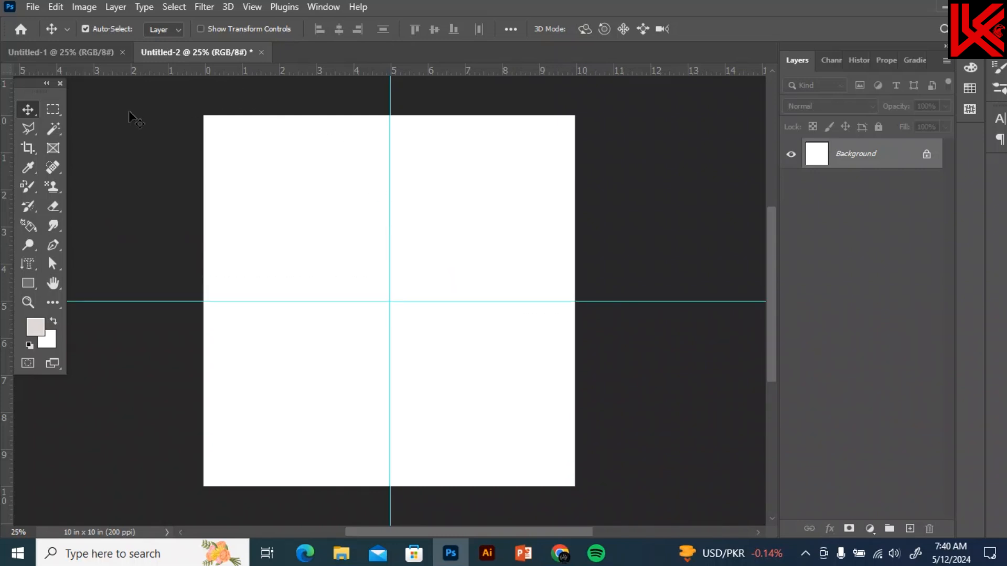
# Make a fixed-size 2 by 2 inch rectangular marquee selection on a new layer, fill it with black and deselect
pyautogui.click(52, 109)
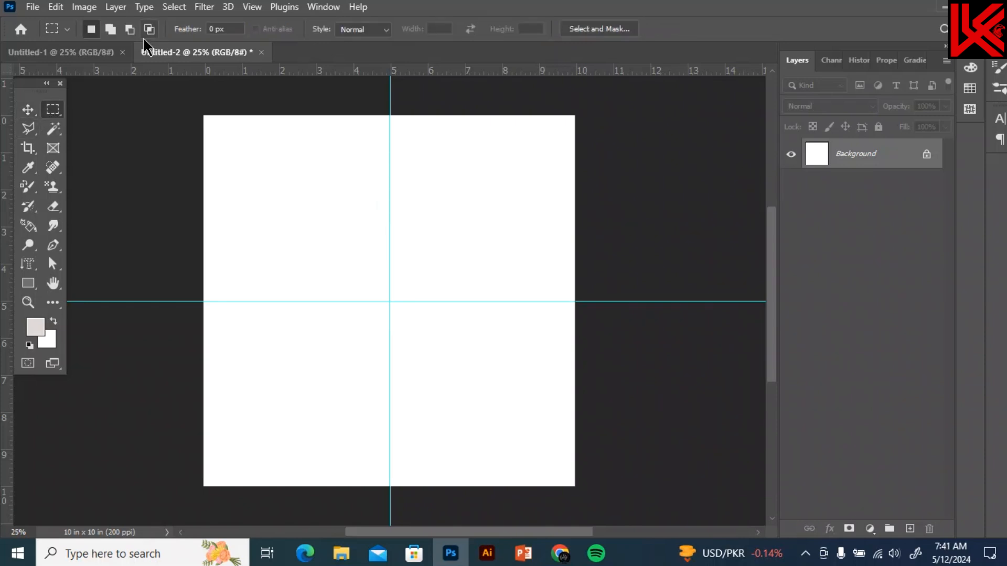
pyautogui.click(368, 30)
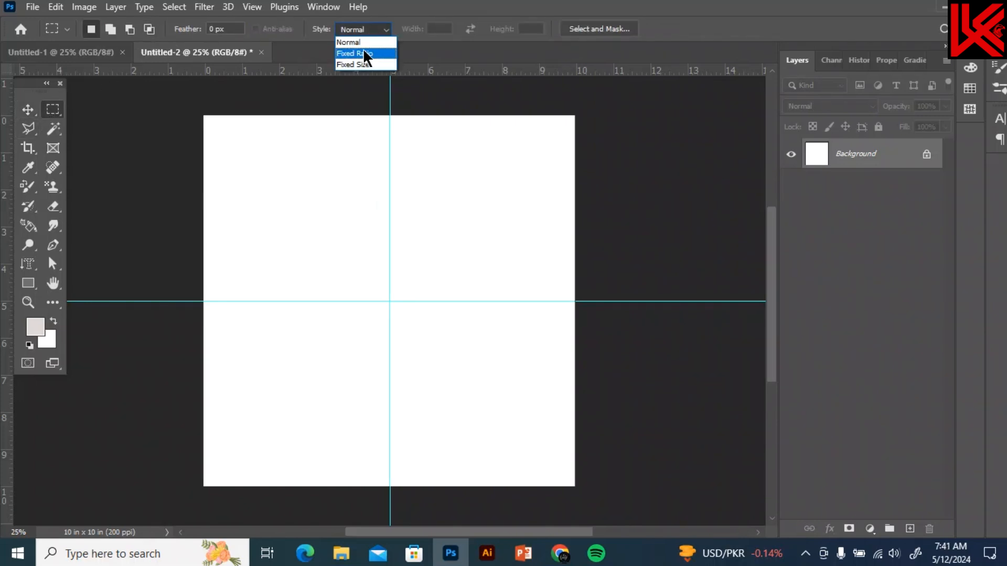
pyautogui.click(363, 64)
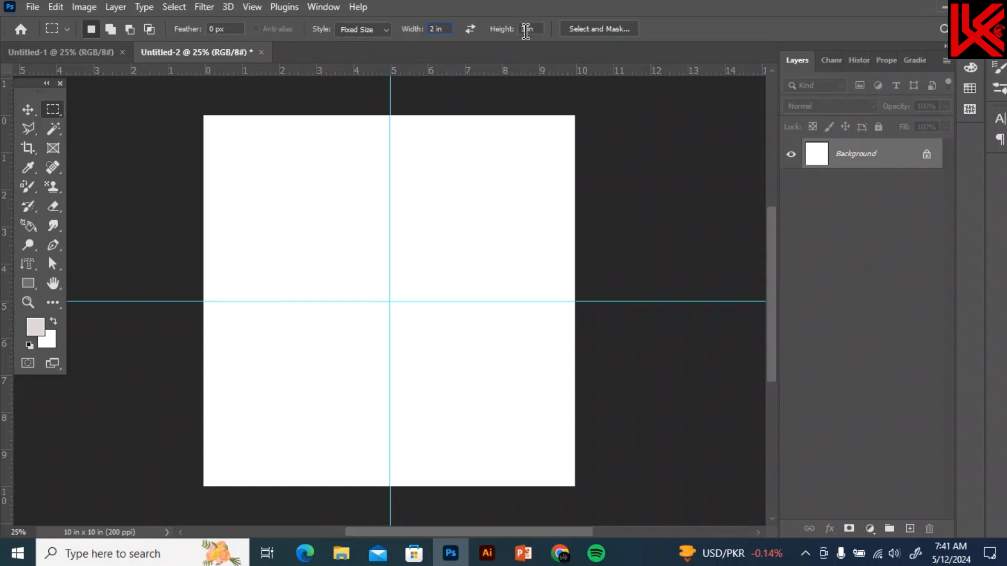
pyautogui.write('2')
pyautogui.click(362, 32)
pyautogui.click(349, 40)
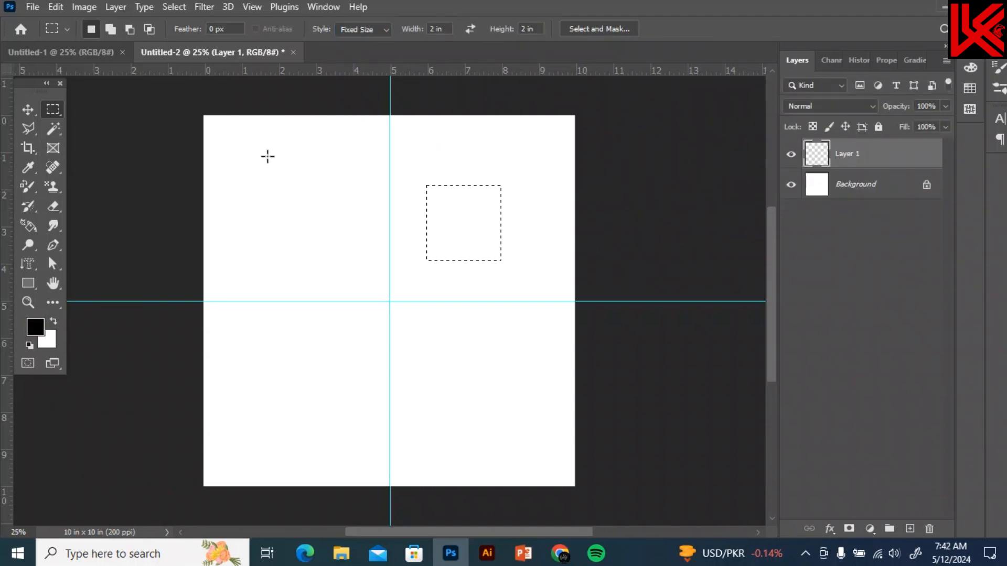
pyautogui.hotkey('alt', 'BackSpace')
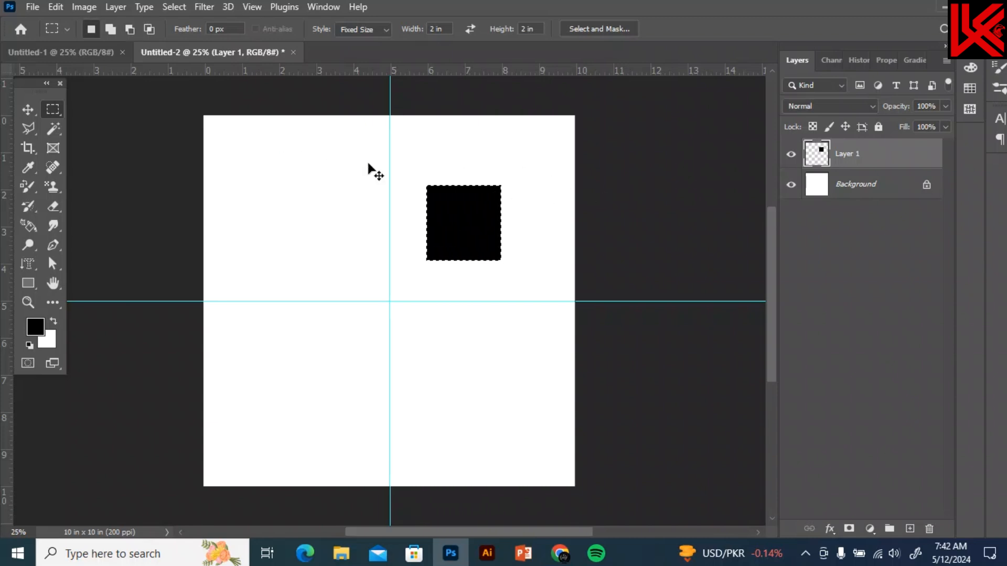
pyautogui.hotkey('ctrl', 'd')
# Align the black square to the horizontal and vertical centre of the canvas
pyautogui.click(28, 109)
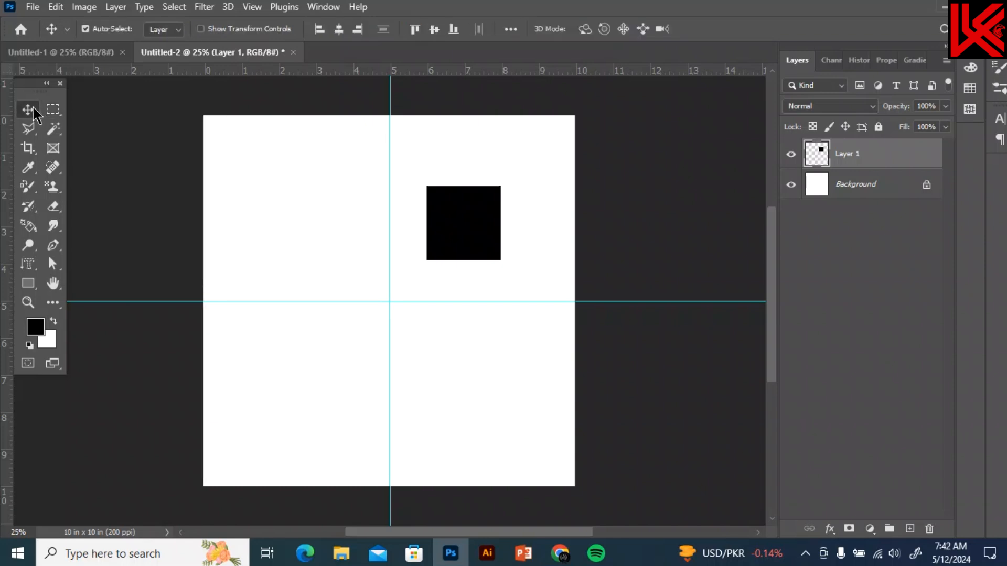
pyautogui.moveTo(467, 231); pyautogui.dragTo(422, 226)
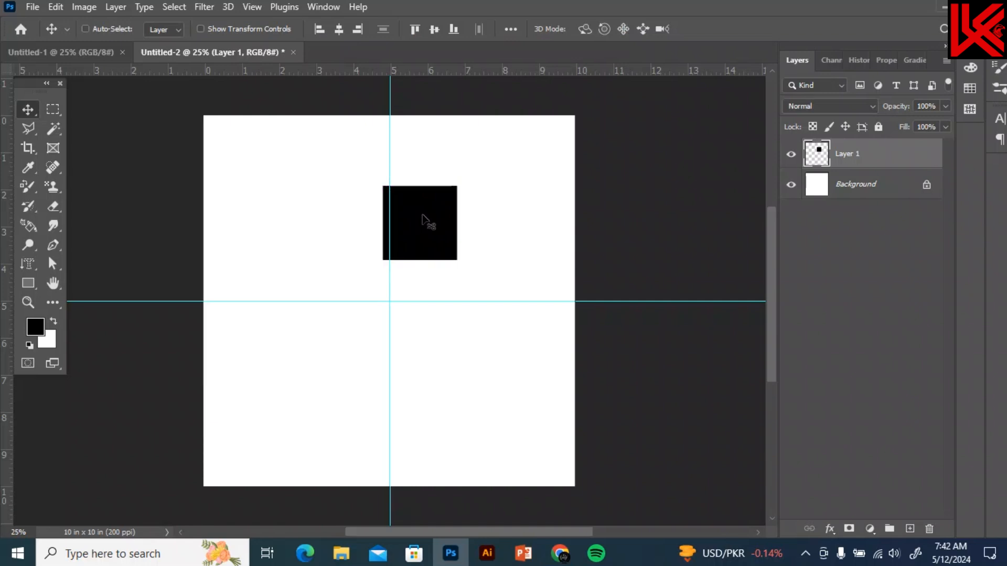
pyautogui.press('ctrl')
pyautogui.click(339, 29)
pyautogui.click(435, 29)
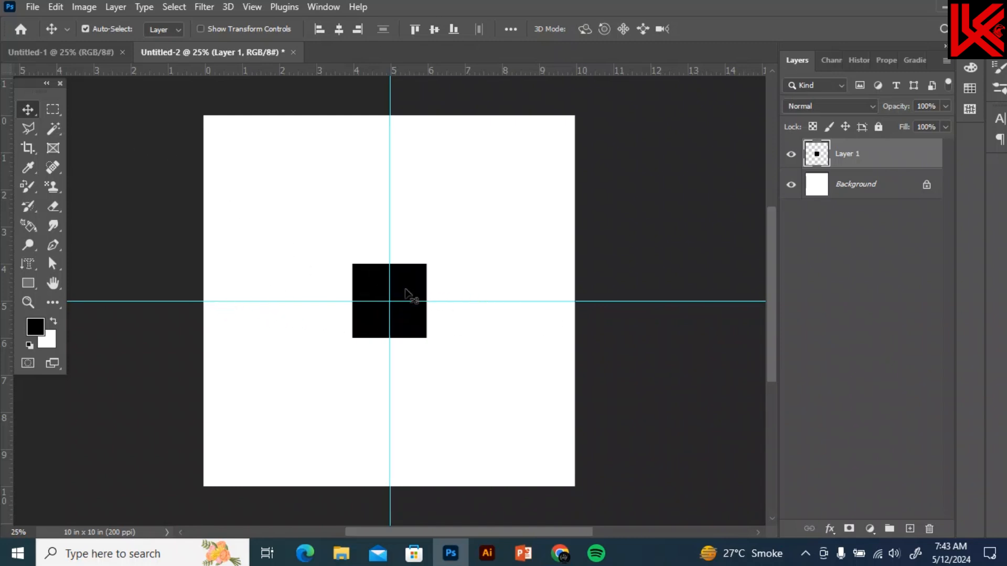
# Move the black square off centre, paste three copies of it and scatter the four squares across the canvas
pyautogui.moveTo(405, 288); pyautogui.dragTo(472, 193)
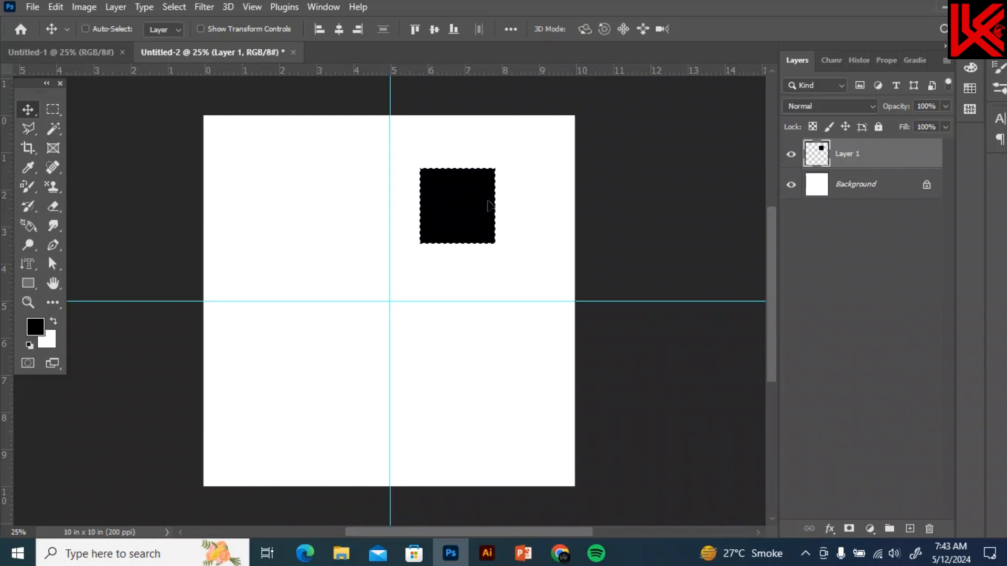
pyautogui.hotkey('ctrl', 'c')
pyautogui.hotkey('ctrl', 'v')
pyautogui.hotkey('ctrl', 'v')
pyautogui.hotkey('ctrl', 'v')
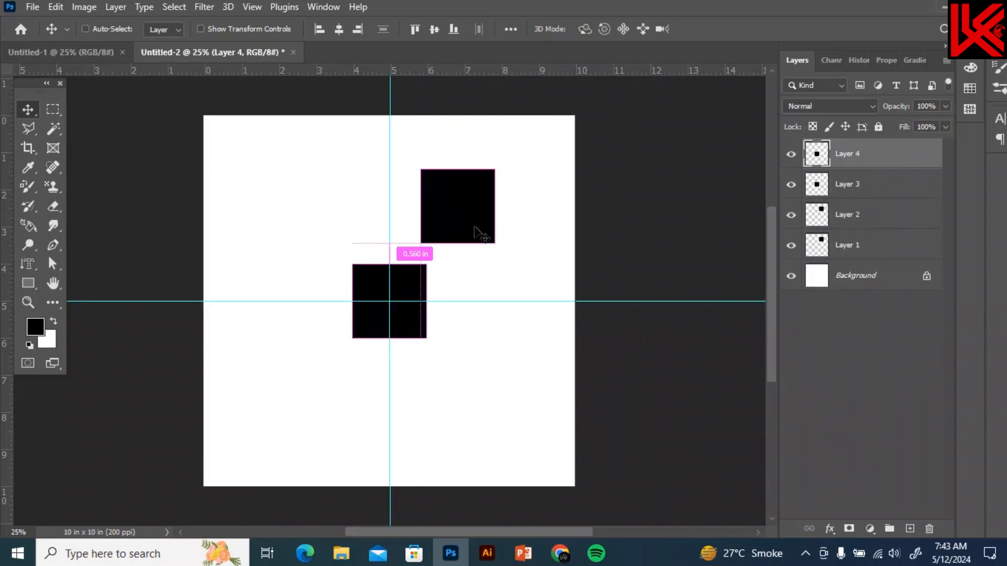
pyautogui.moveTo(413, 290); pyautogui.dragTo(359, 232)
pyautogui.keyDown('ctrl'); pyautogui.click(408, 272); pyautogui.keyUp('ctrl')
pyautogui.moveTo(412, 278); pyautogui.dragTo(283, 145)
pyautogui.moveTo(356, 223); pyautogui.dragTo(374, 223)
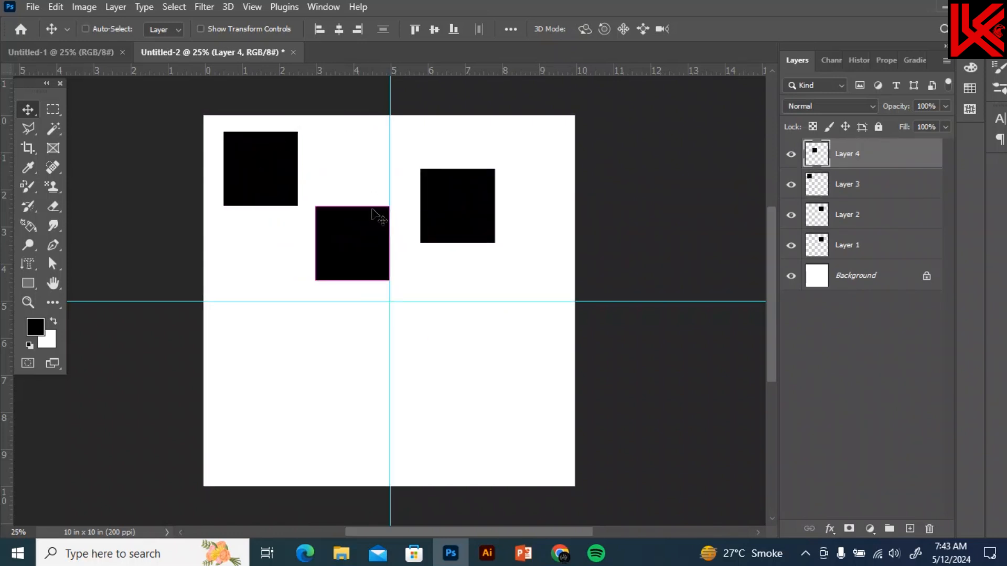
pyautogui.hotkey('ctrl', 'v')
pyautogui.moveTo(407, 283); pyautogui.dragTo(468, 315)
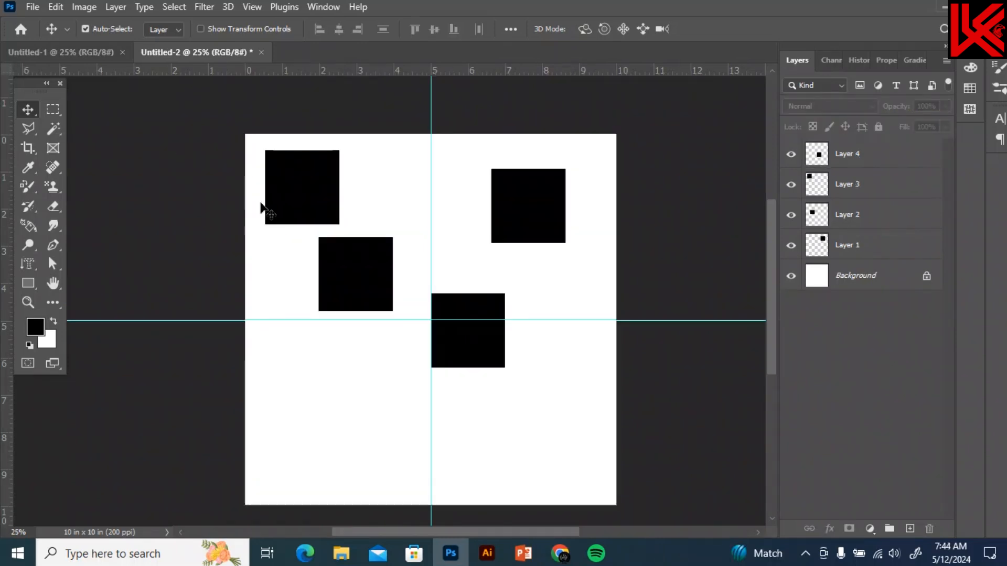
# Select all four squares, distribute their right edges and align their vertical centres to the canvas
pyautogui.moveTo(246, 163); pyautogui.dragTo(531, 393)
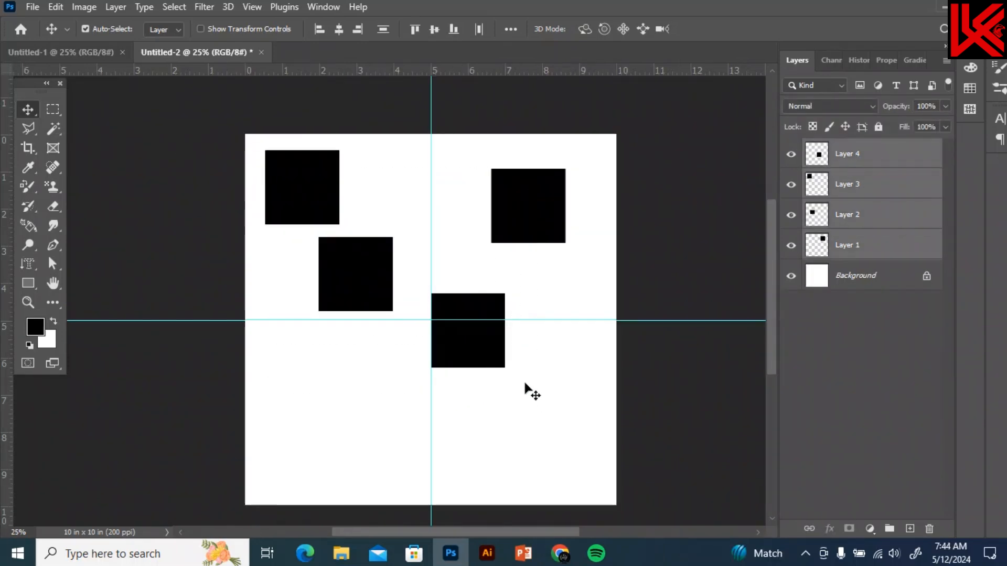
pyautogui.press('ctrl')
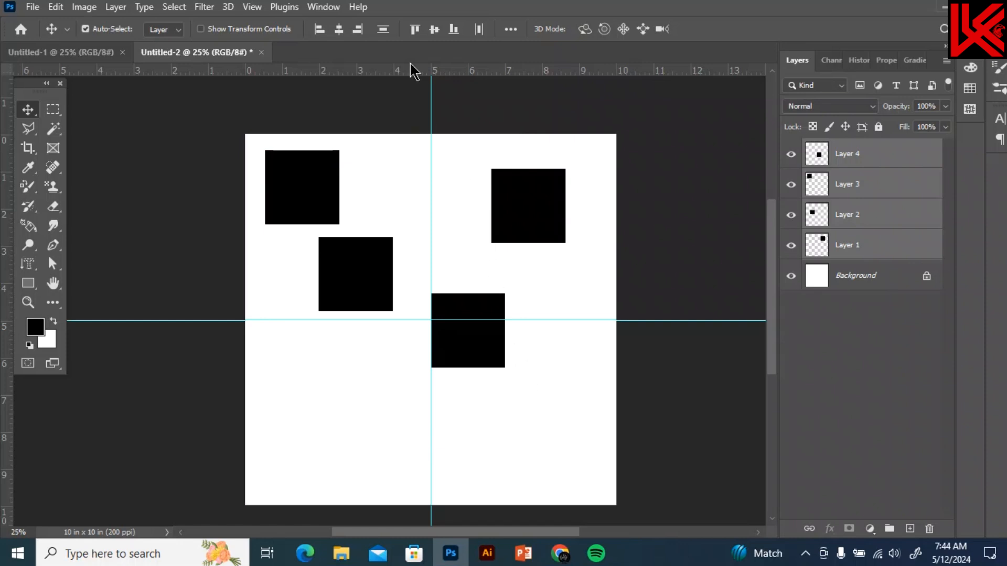
pyautogui.click(510, 29)
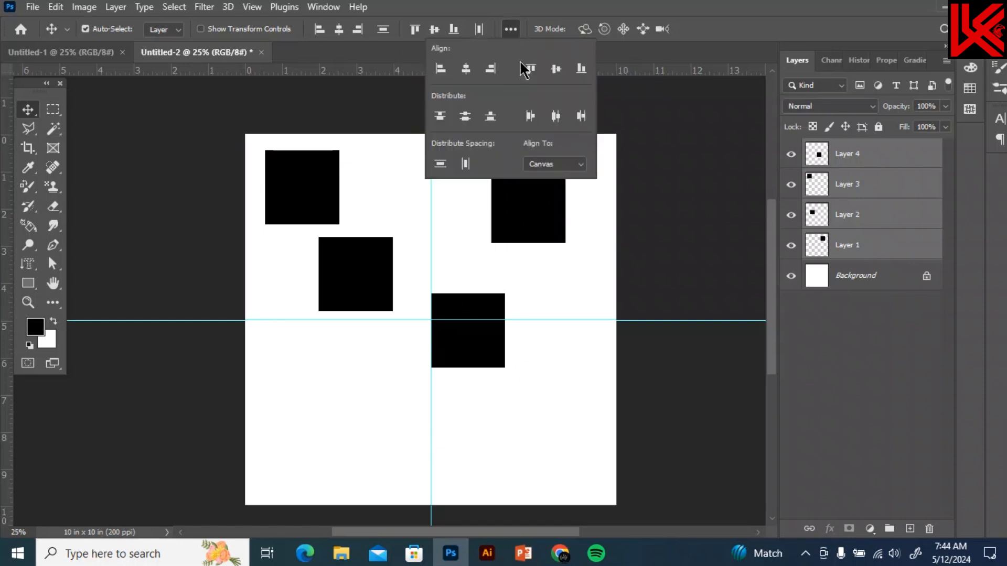
pyautogui.click(581, 117)
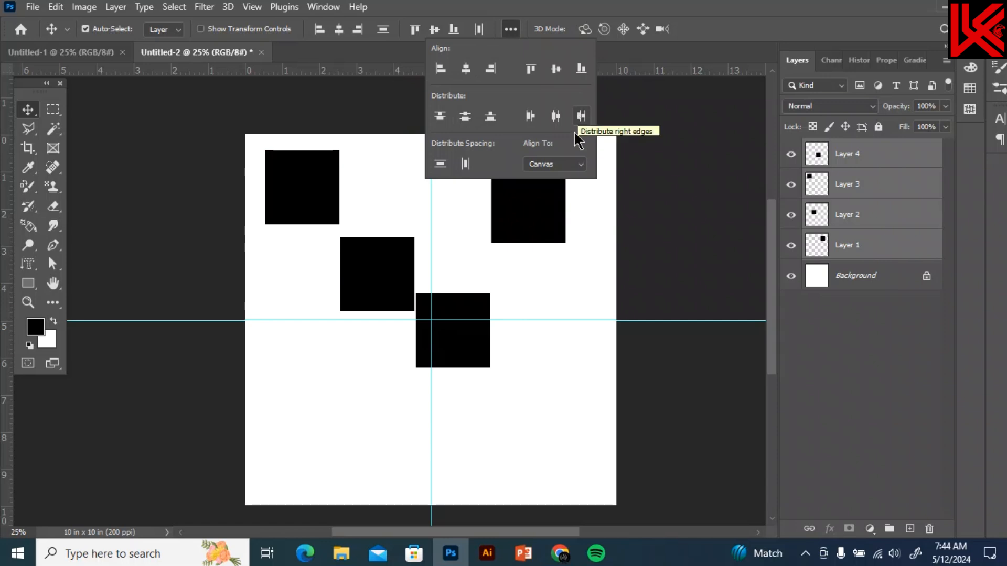
pyautogui.click(510, 32)
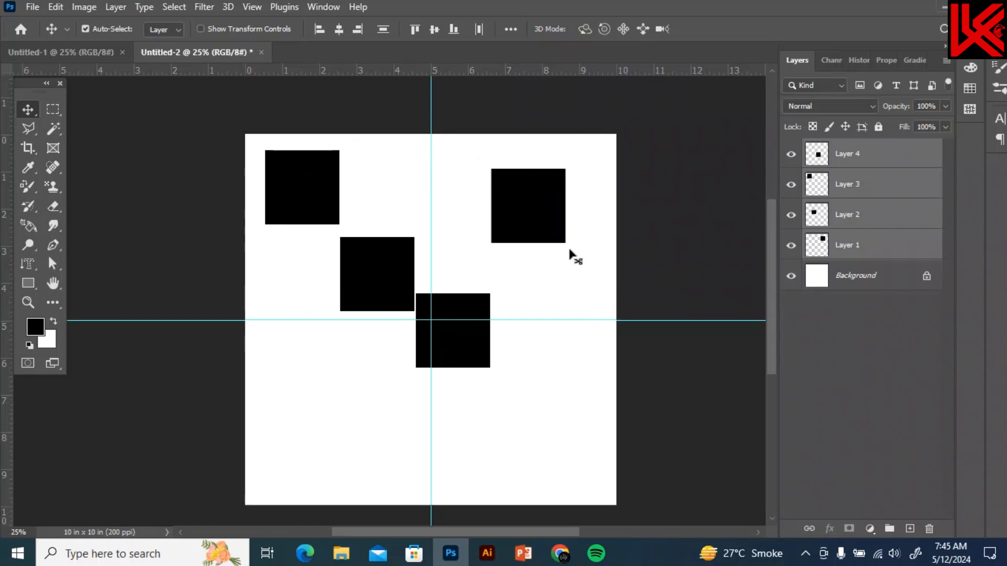
pyautogui.click(510, 29)
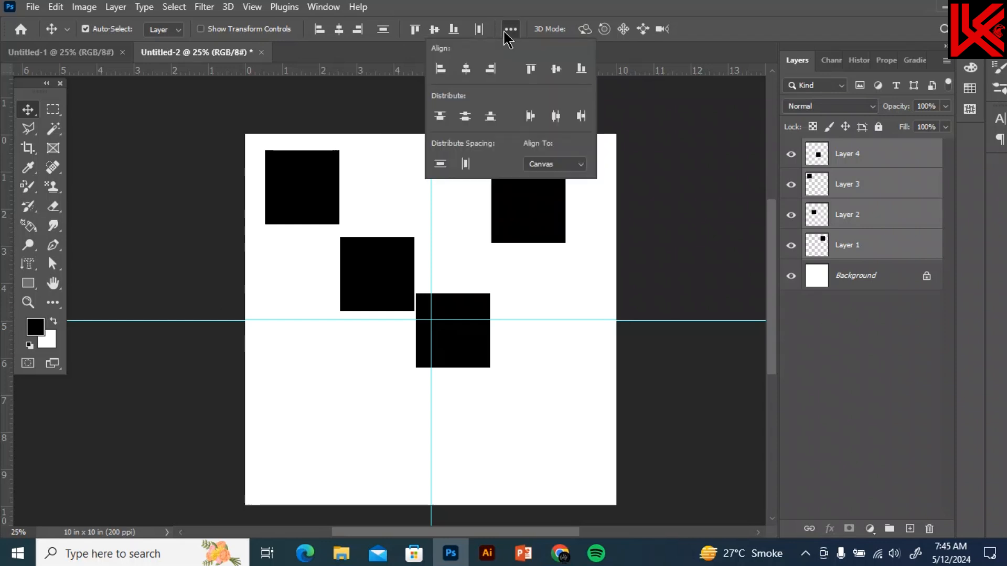
pyautogui.click(434, 29)
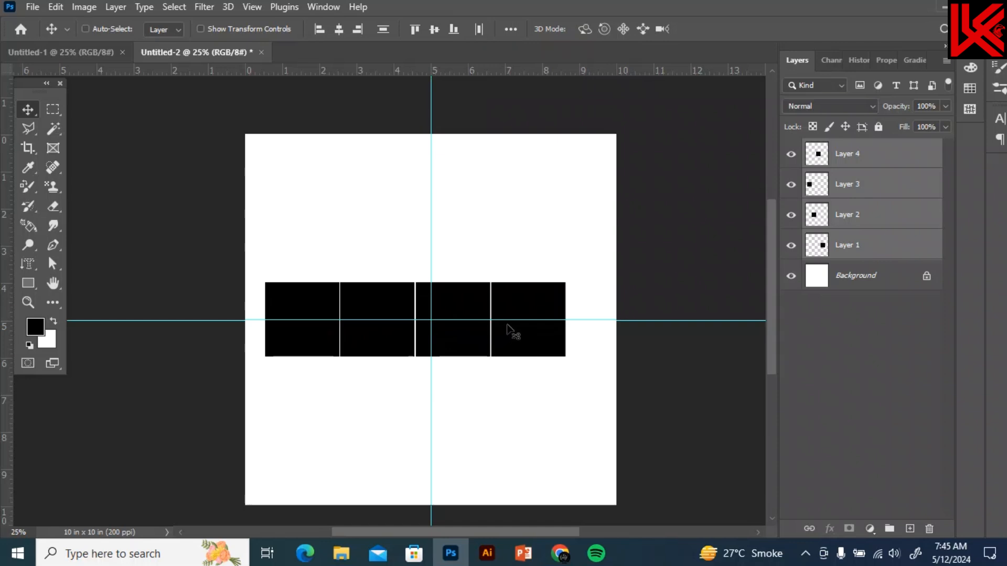
# Check the gaps between the distributed squares and move the row into the lower half of the canvas
pyautogui.scroll(4, 507, 330)
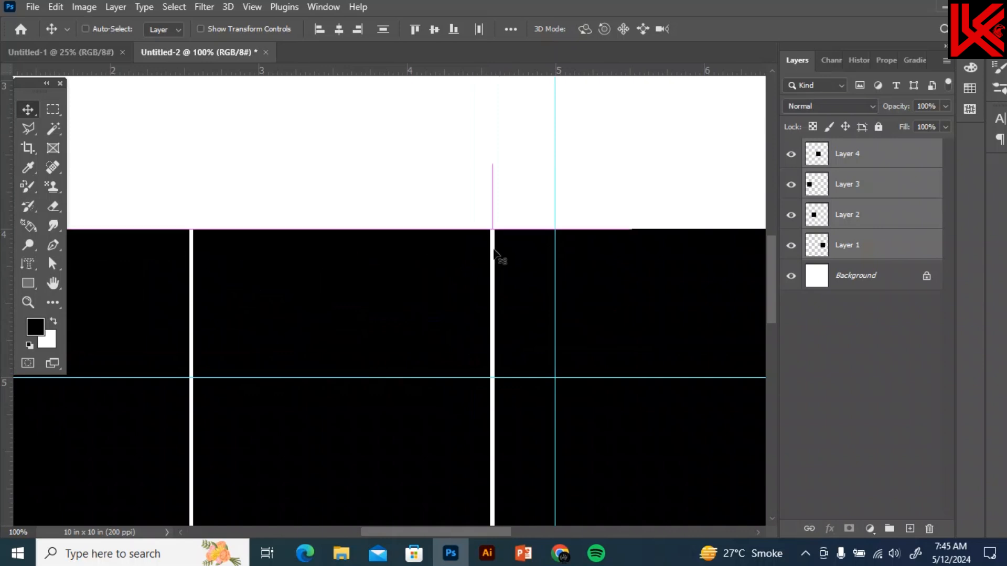
pyautogui.scroll(-1, 499, 257)
pyautogui.scroll(-3, 507, 257)
pyautogui.moveTo(529, 315); pyautogui.dragTo(499, 403)
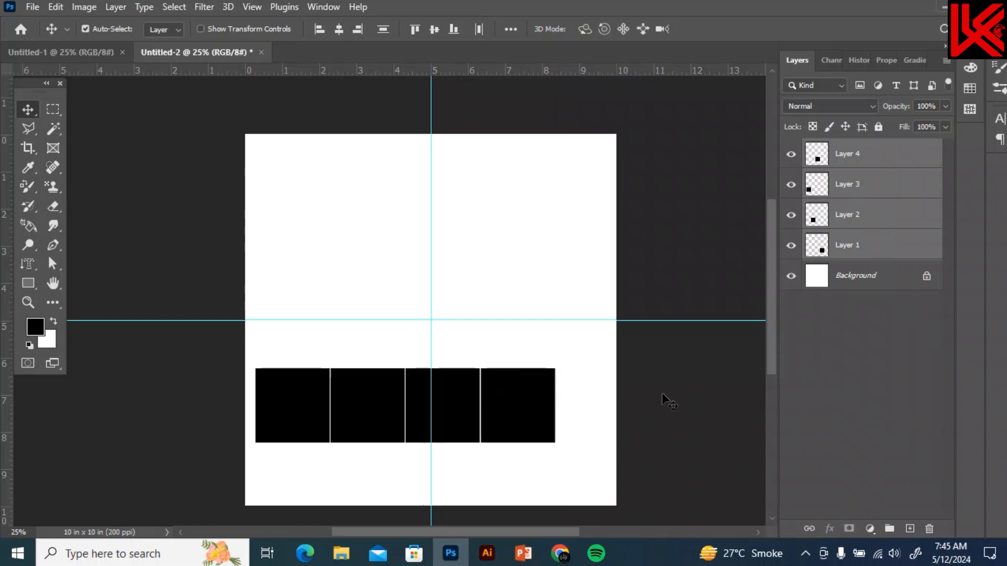
# Delete the four selected squares and paste a single black square at the centre of the canvas
pyautogui.press('Delete')
pyautogui.hotkey('ctrl', 'v')
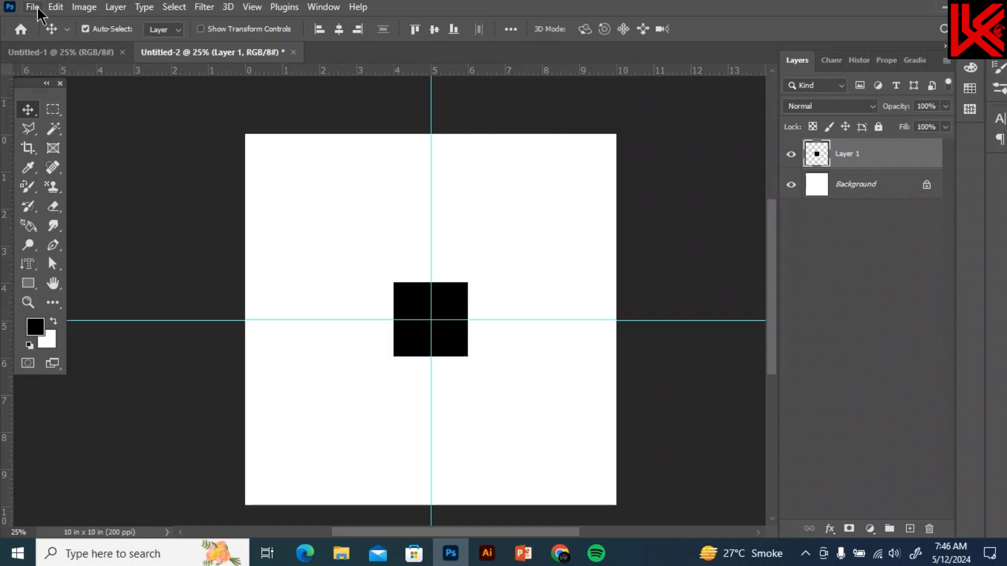
# Close the Untitled-1 document and open the flower image 39a4669d1b8d99186c74e2410867cc13 from the flowers folder in File Explorer as a separate document
pyautogui.click(122, 52)
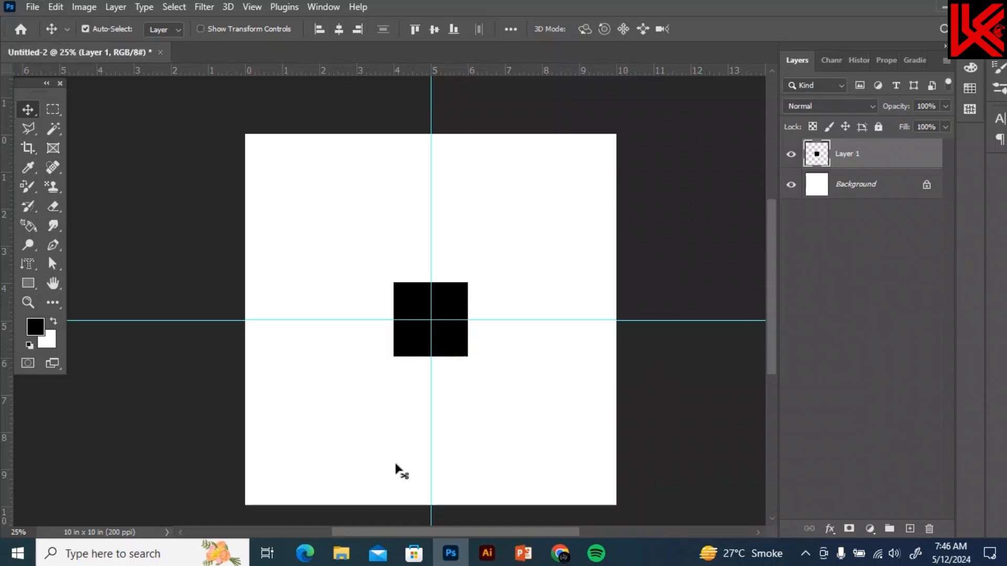
pyautogui.click(341, 553)
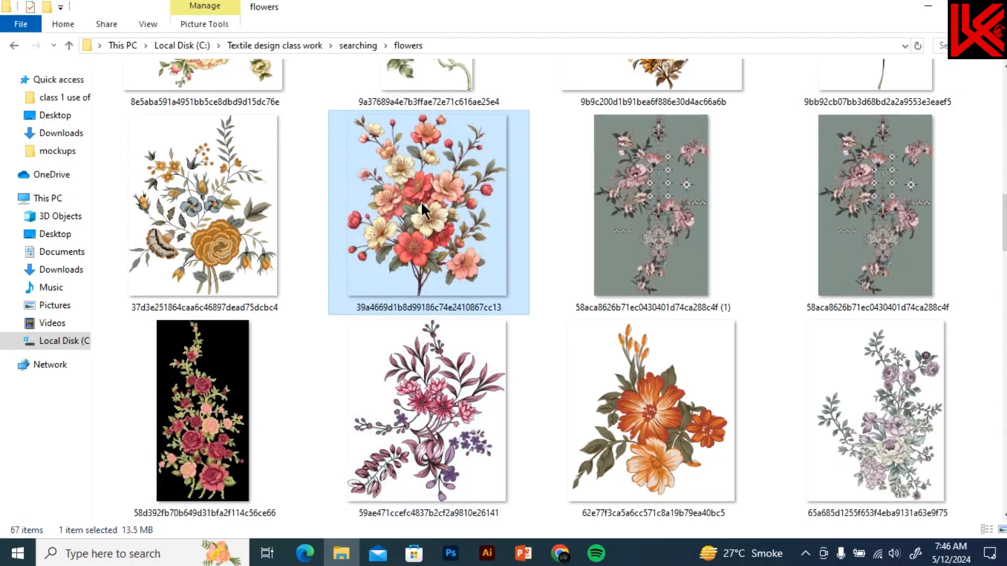
pyautogui.moveTo(432, 202); pyautogui.dragTo(813, 291)
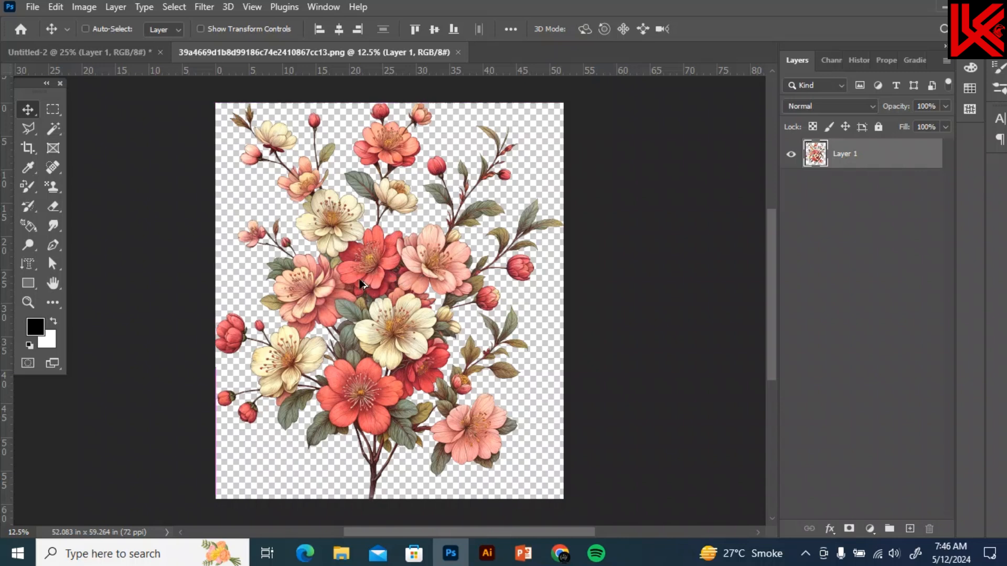
# Resample the flower image to a resolution of 300 pixels/inch
pyautogui.hotkey('ctrl', 'alt', 'i')
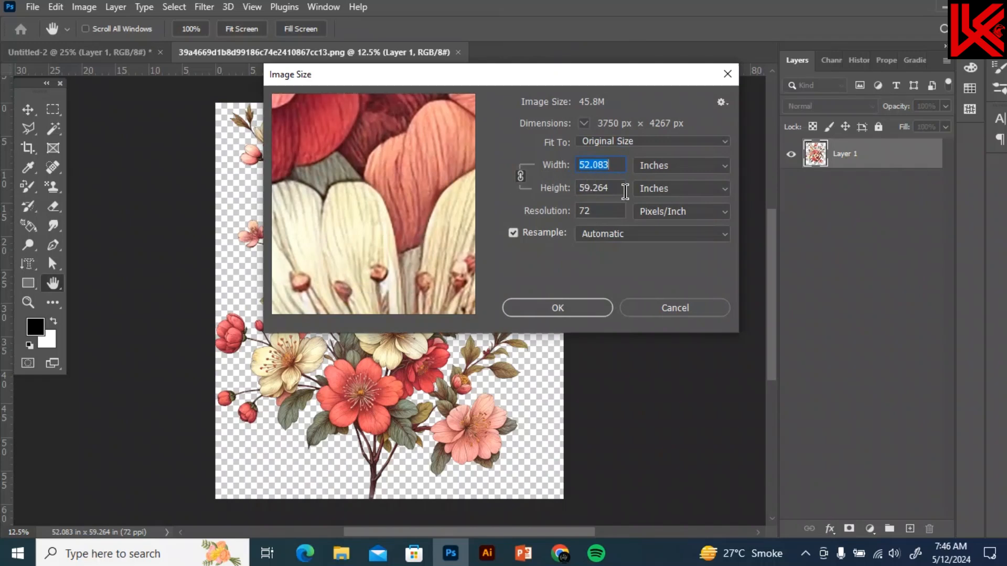
pyautogui.doubleClick(590, 213)
pyautogui.write('300')
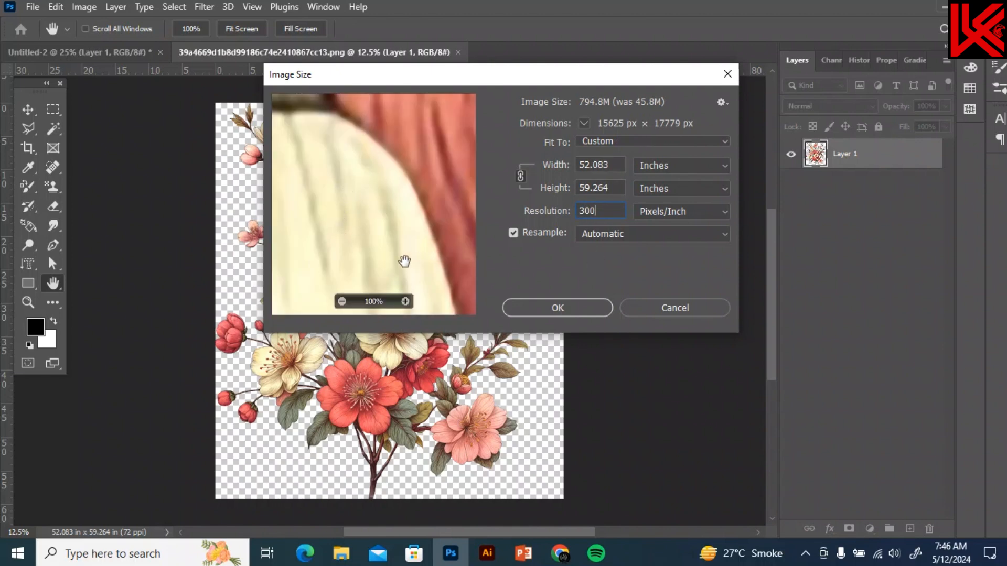
pyautogui.click(555, 307)
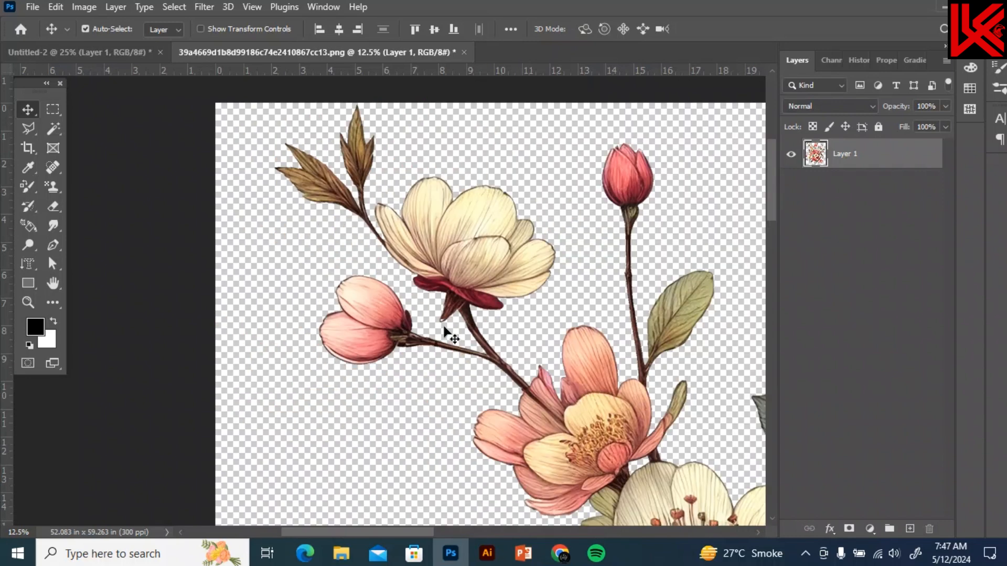
# Examine the edges of the stems and petals up close for quality after the resolution change
pyautogui.scroll(-2, 475, 312)
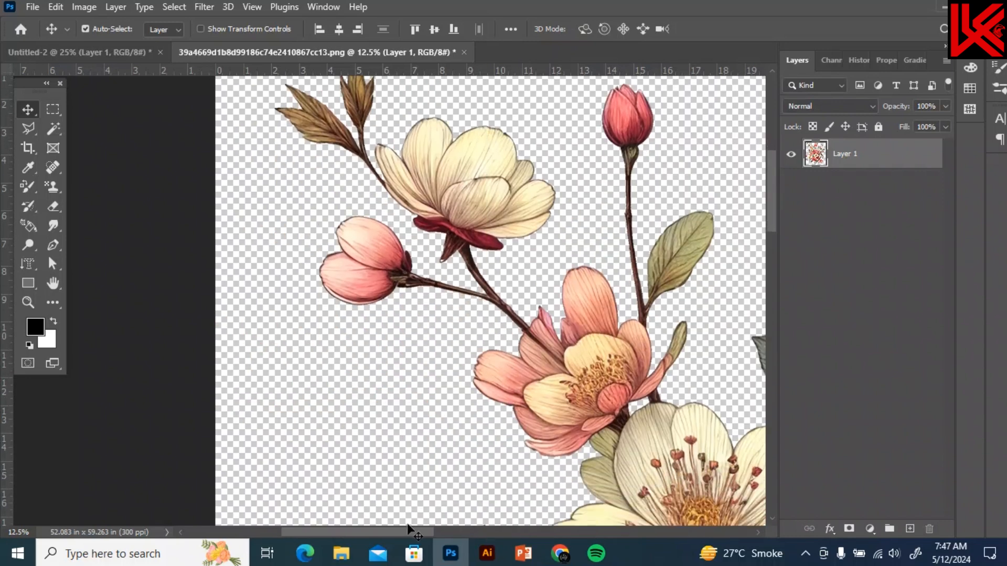
pyautogui.hscroll(2, 409, 525)
pyautogui.hotkey('ctrl', '+')
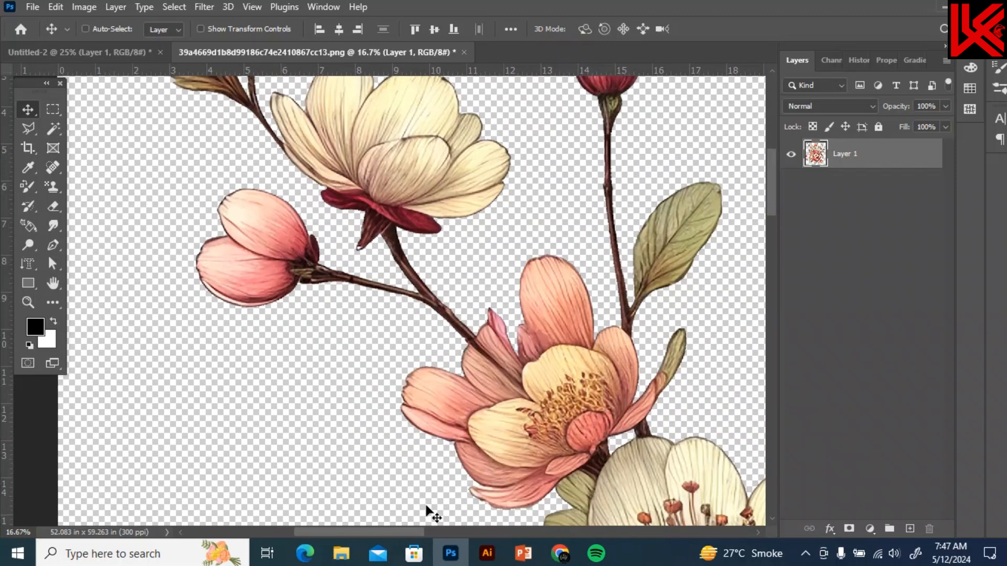
pyautogui.hotkey('ctrl', '+')
pyautogui.hotkey('ctrl', '+')
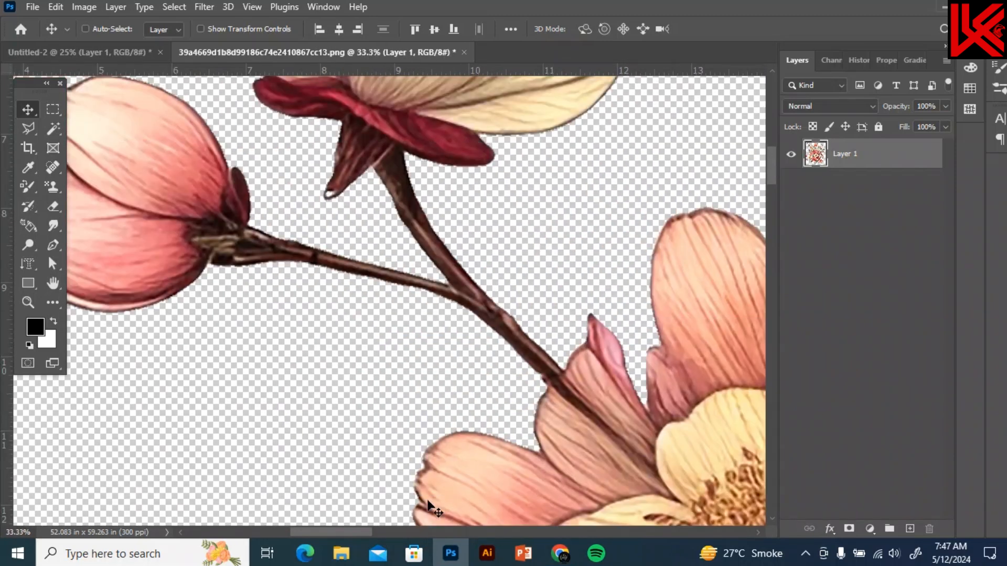
pyautogui.scroll(3, 393, 321)
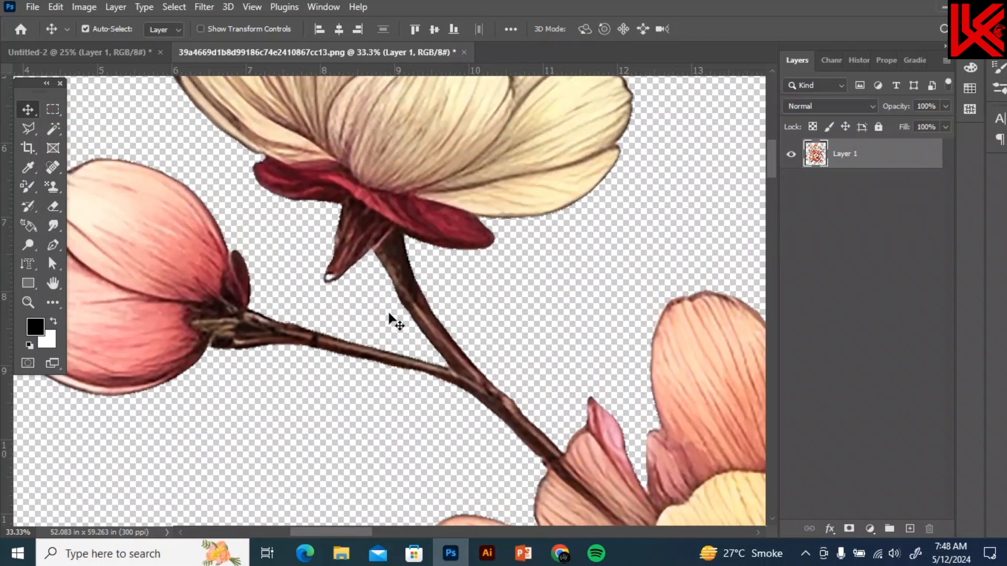
pyautogui.hotkey('ctrl', '+')
pyautogui.hotkey('ctrl', '+')
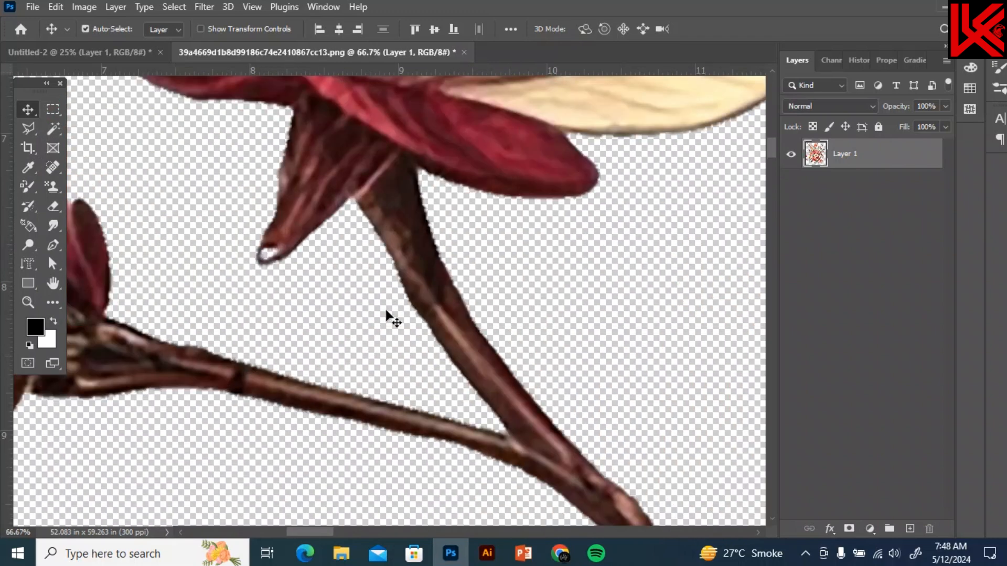
pyautogui.scroll(-3, 430, 288)
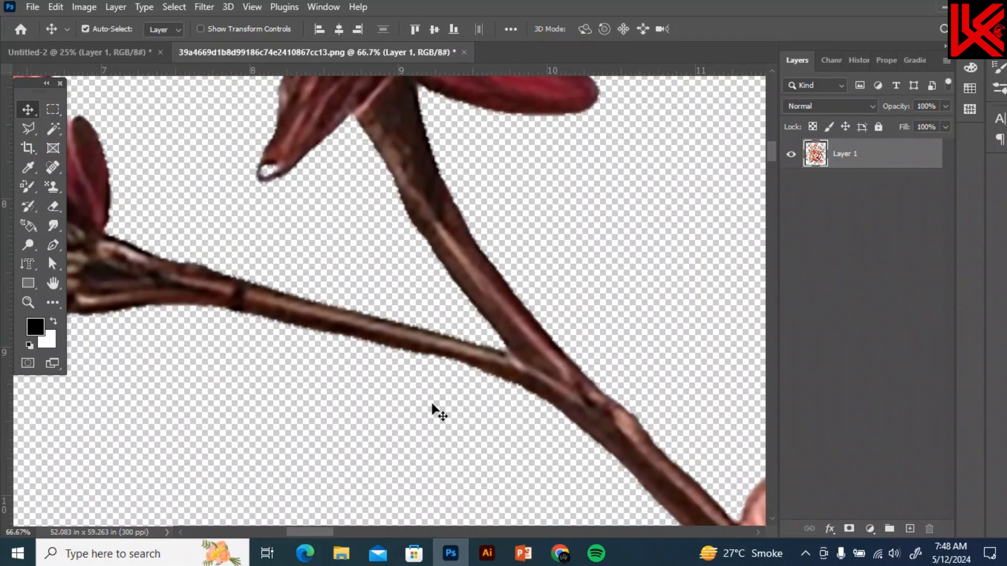
# Apply a Surface Blur to the flower layer with a radius of 5 pixels and a threshold of 15 levels
pyautogui.click(205, 7)
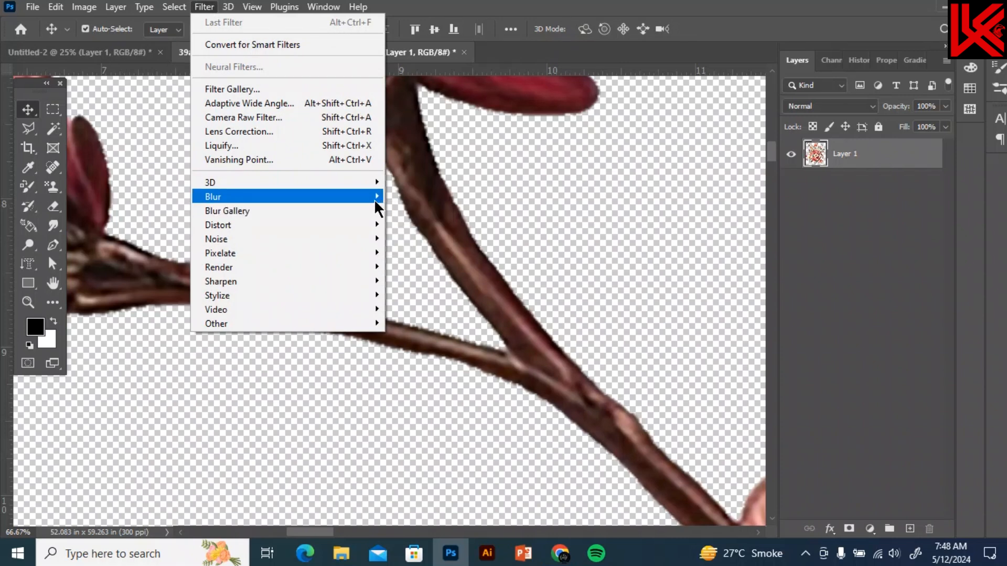
pyautogui.moveTo(375, 197)
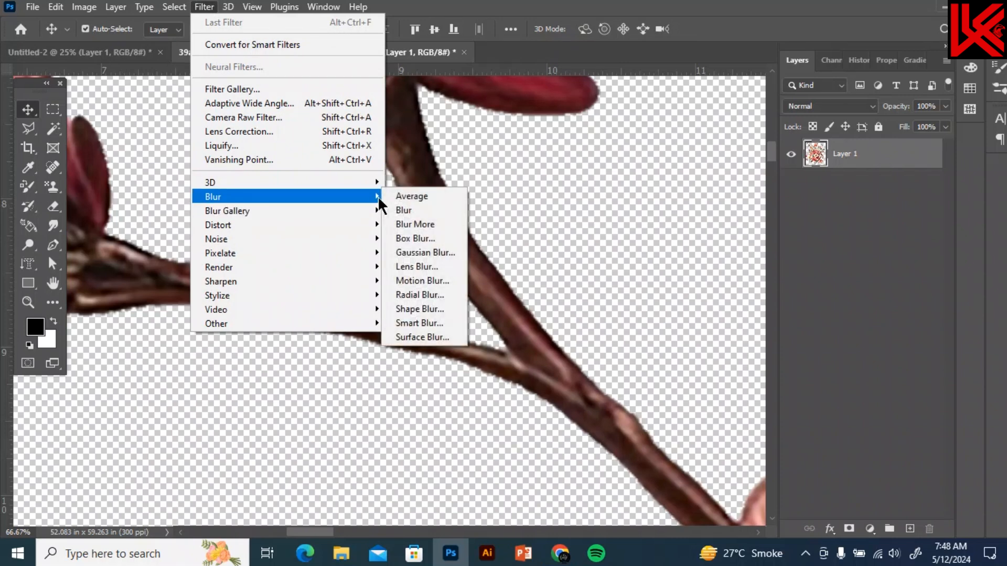
pyautogui.click(433, 337)
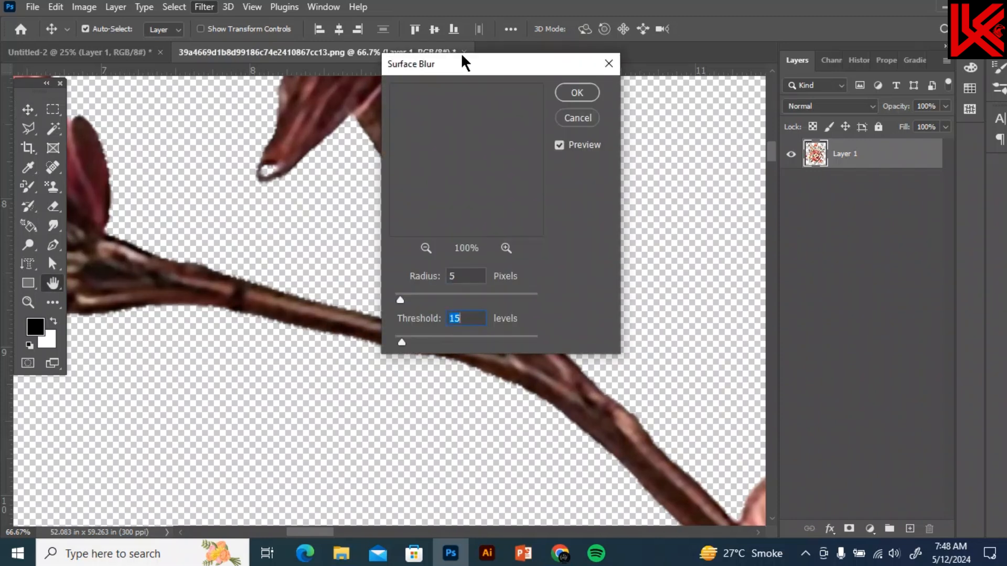
pyautogui.moveTo(551, 64); pyautogui.dragTo(705, 161)
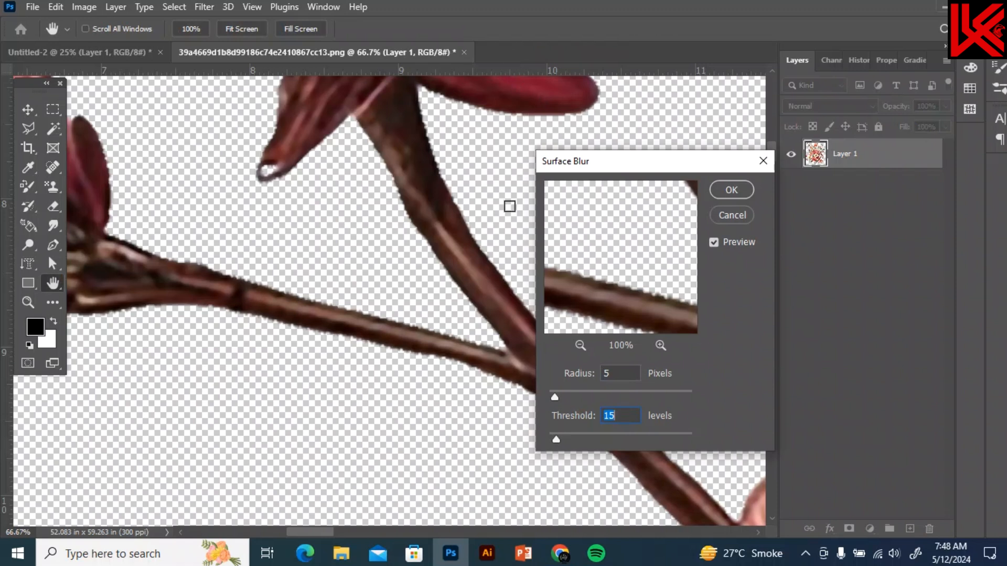
pyautogui.click(441, 240)
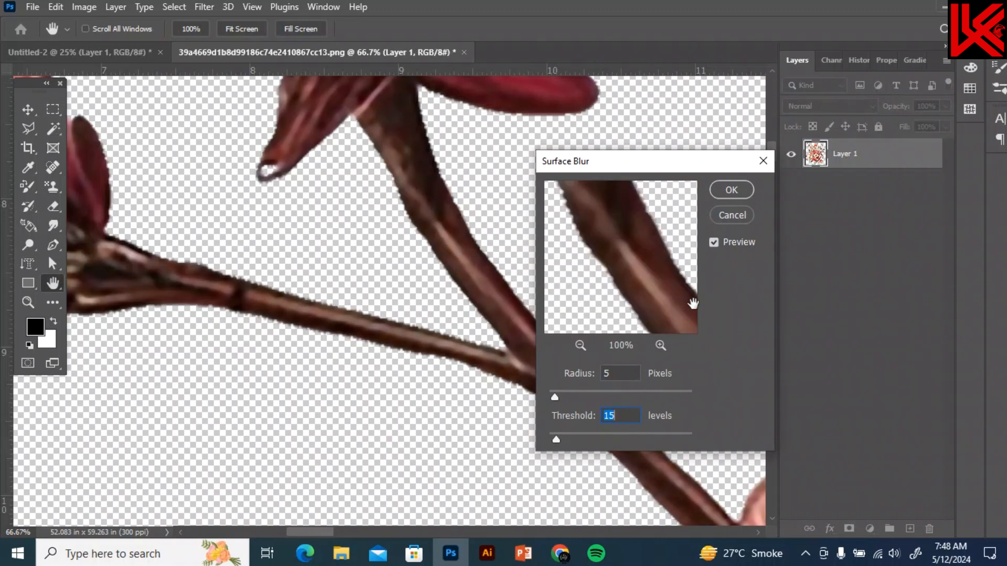
pyautogui.click(732, 190)
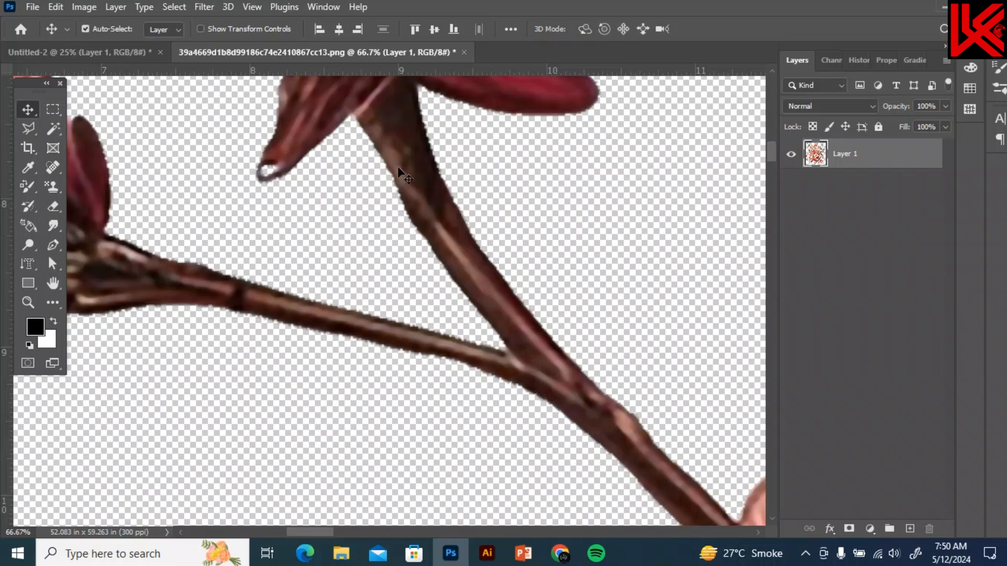
# Apply the Facet pixelate filter to the flower layer
pyautogui.click(204, 7)
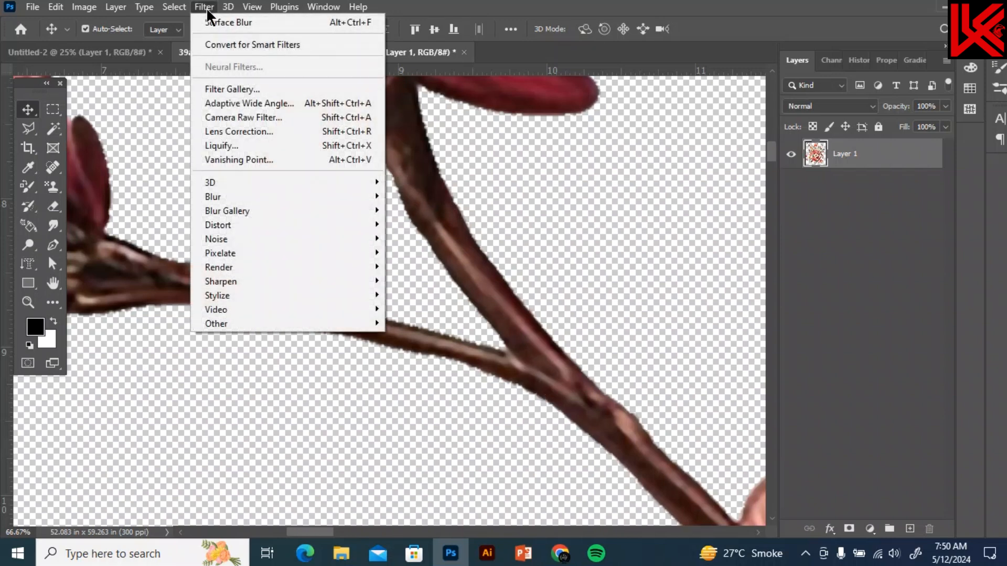
pyautogui.moveTo(358, 249)
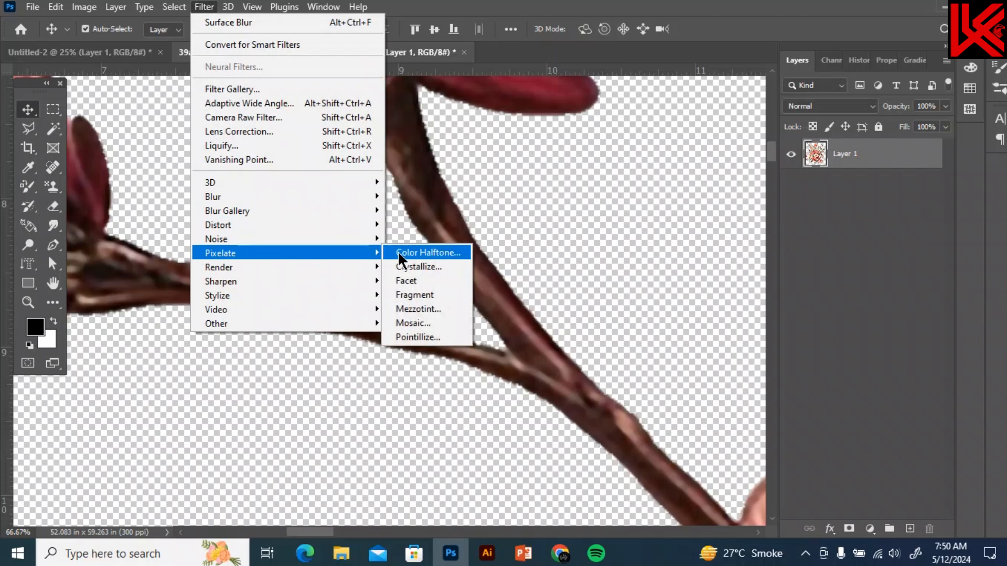
pyautogui.click(414, 284)
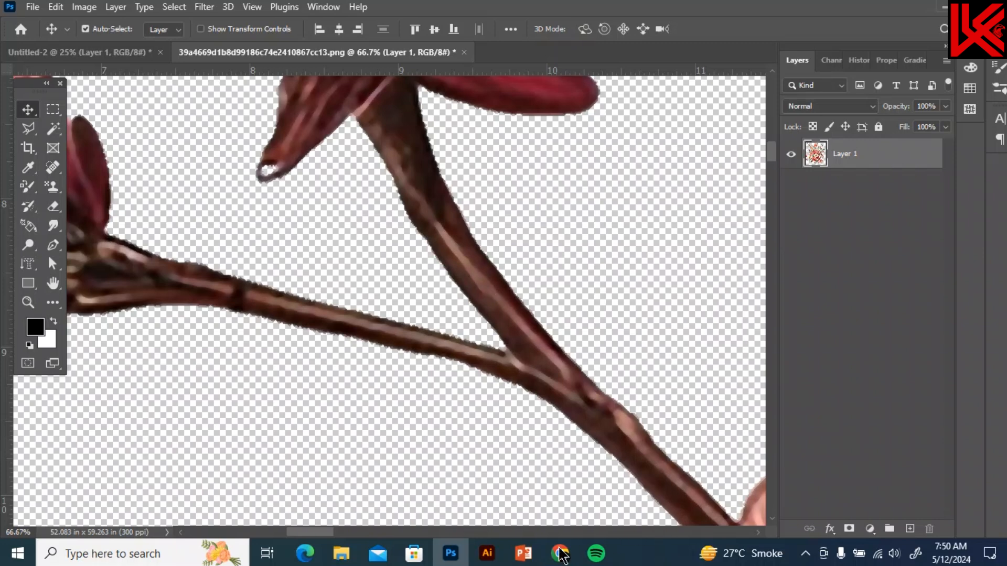
# Examine the filtered petals and leaves up close and the bouquet as a whole
pyautogui.moveTo(323, 527); pyautogui.dragTo(373, 529)
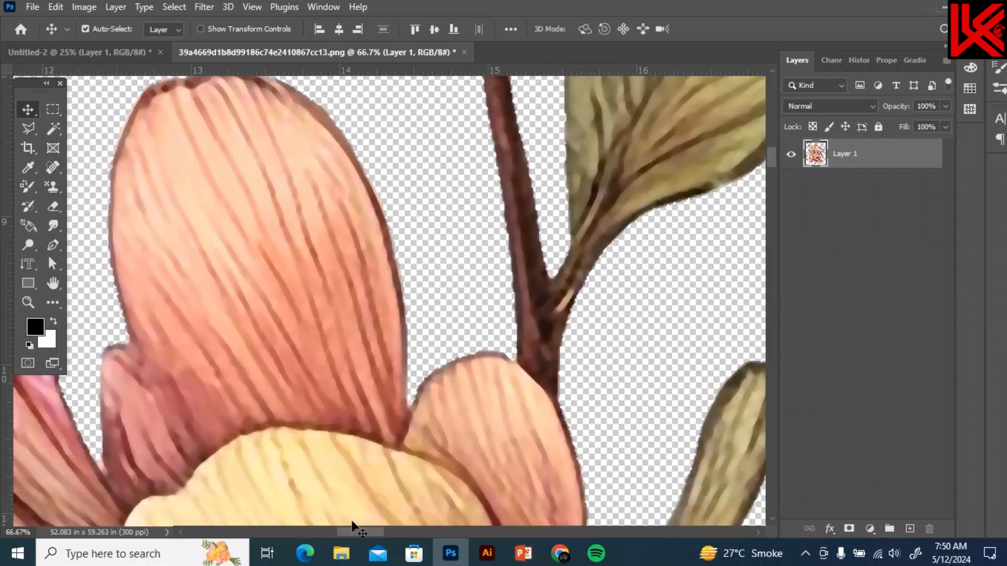
pyautogui.scroll(-2, 418, 456)
pyautogui.scroll(-4, 423, 455)
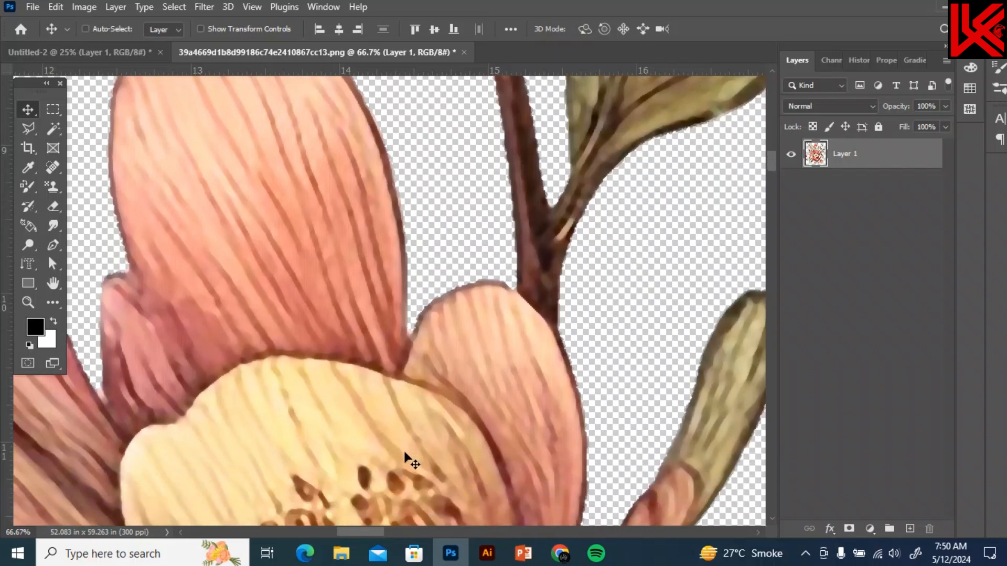
pyautogui.scroll(-1, 412, 451)
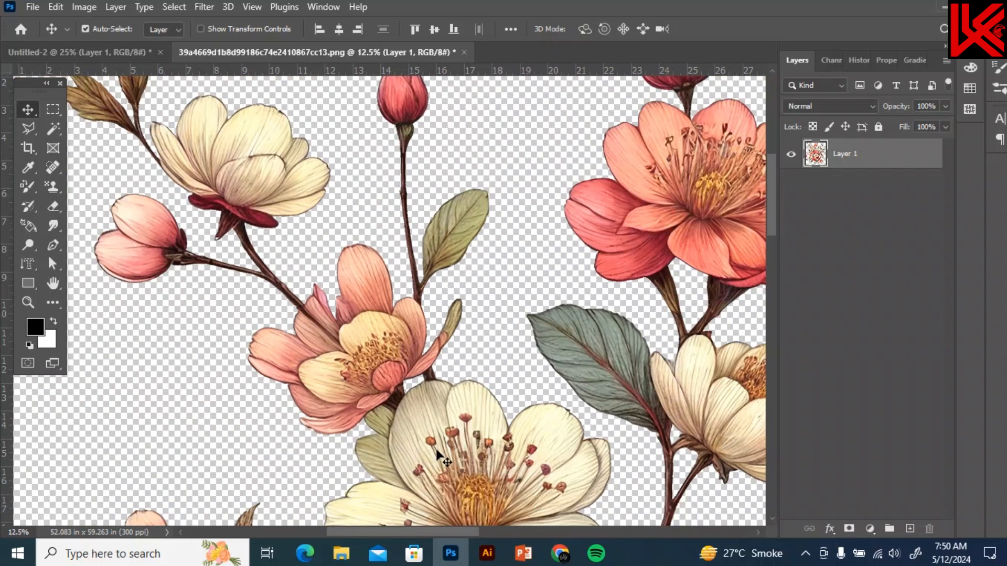
pyautogui.scroll(2, 467, 464)
pyautogui.scroll(-4, 391, 199)
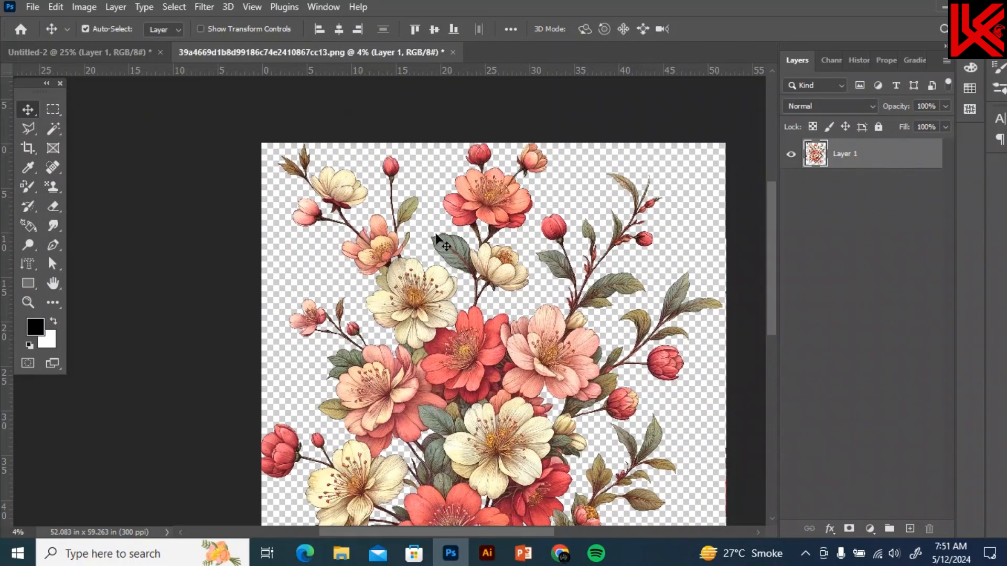
pyautogui.scroll(-1, 437, 235)
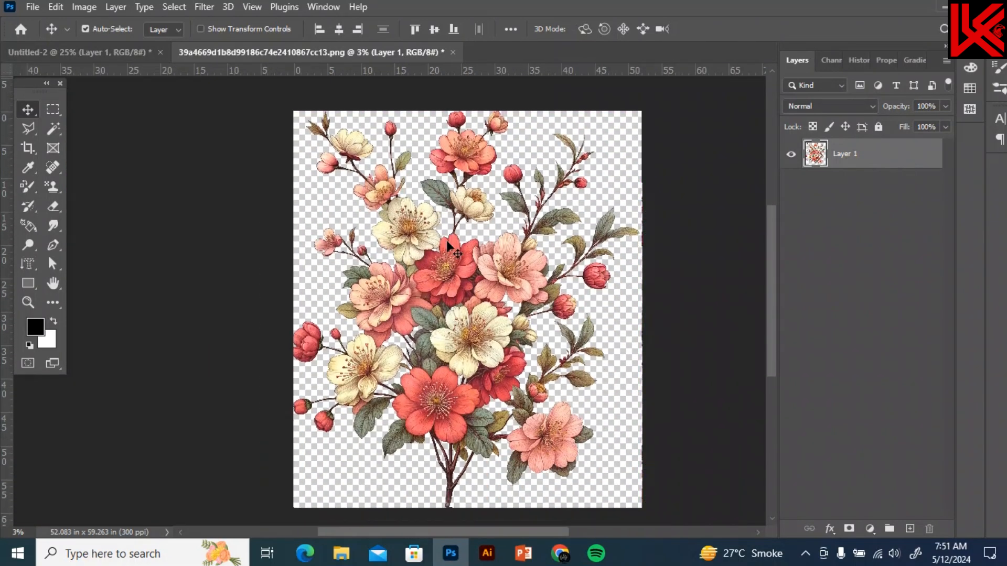
# Copy the flower layer into the Untitled-2 document and scale it proportionally to about 10.25% so it fits inside the canvas
pyautogui.moveTo(446, 240); pyautogui.dragTo(512, 266)
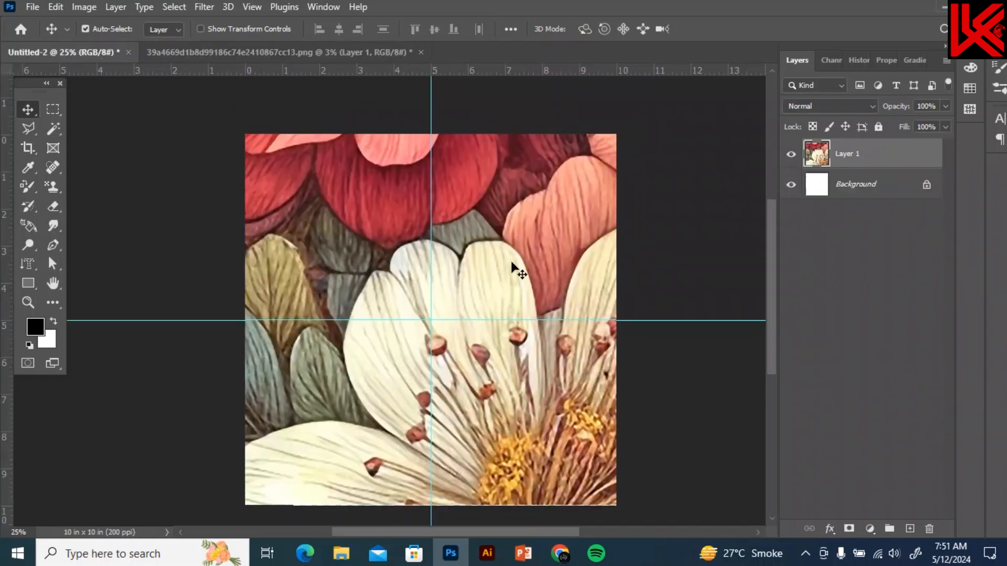
pyautogui.hotkey('ctrl', 't')
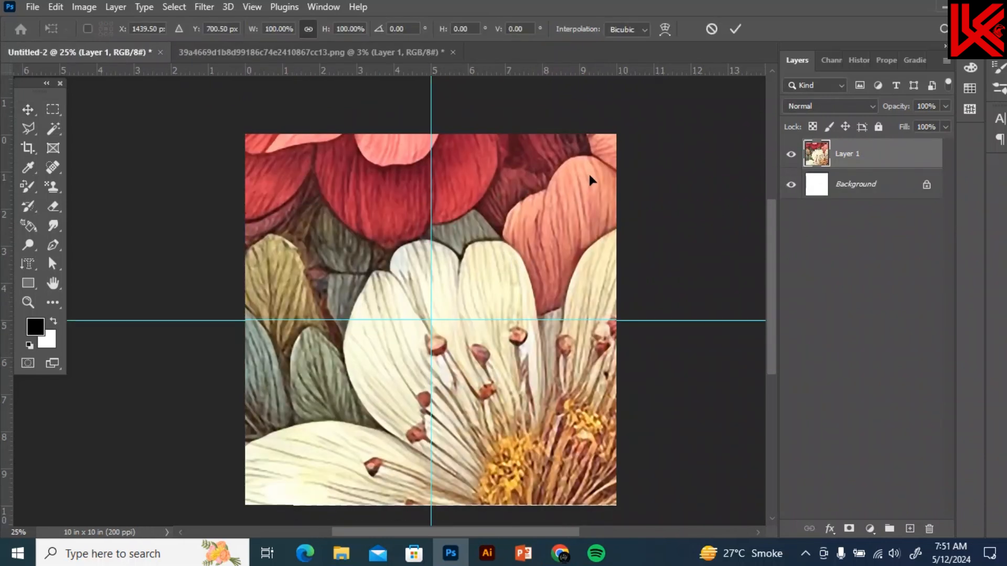
pyautogui.hotkey('ctrl', '-')
pyautogui.hotkey('ctrl', '-')
pyautogui.hotkey('ctrl', '-')
pyautogui.hotkey('ctrl', '-')
pyautogui.hotkey('ctrl', '-')
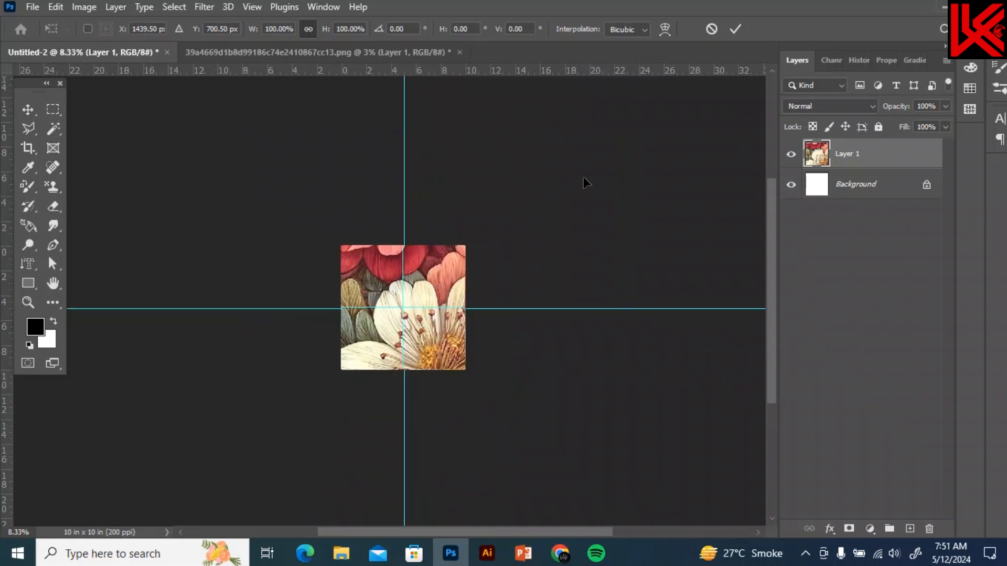
pyautogui.hotkey('ctrl', '-')
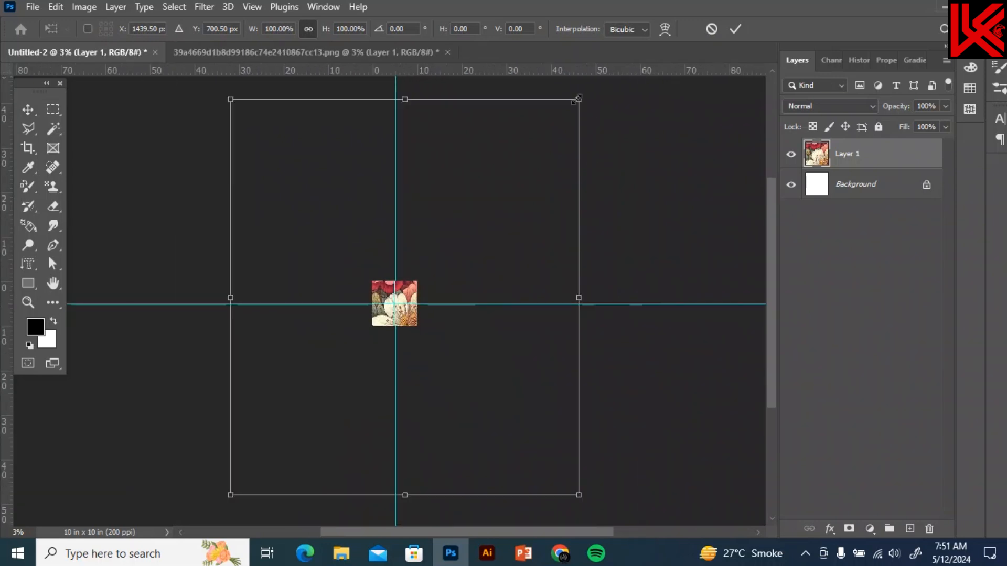
pyautogui.moveTo(577, 98); pyautogui.dragTo(325, 388)
pyautogui.moveTo(283, 443); pyautogui.dragTo(409, 303)
pyautogui.moveTo(455, 250); pyautogui.dragTo(399, 292)
pyautogui.scroll(5, 397, 292)
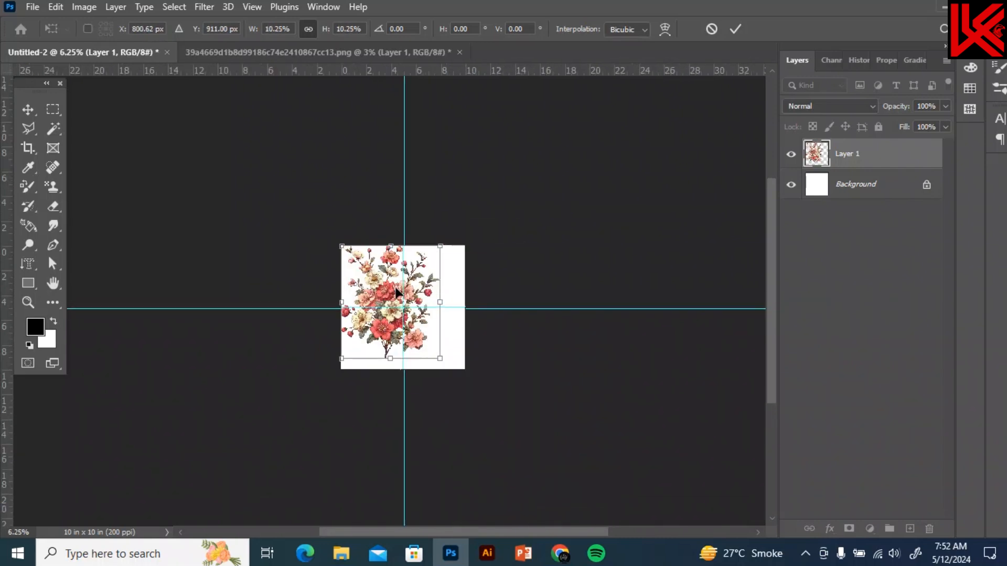
pyautogui.scroll(1, 397, 288)
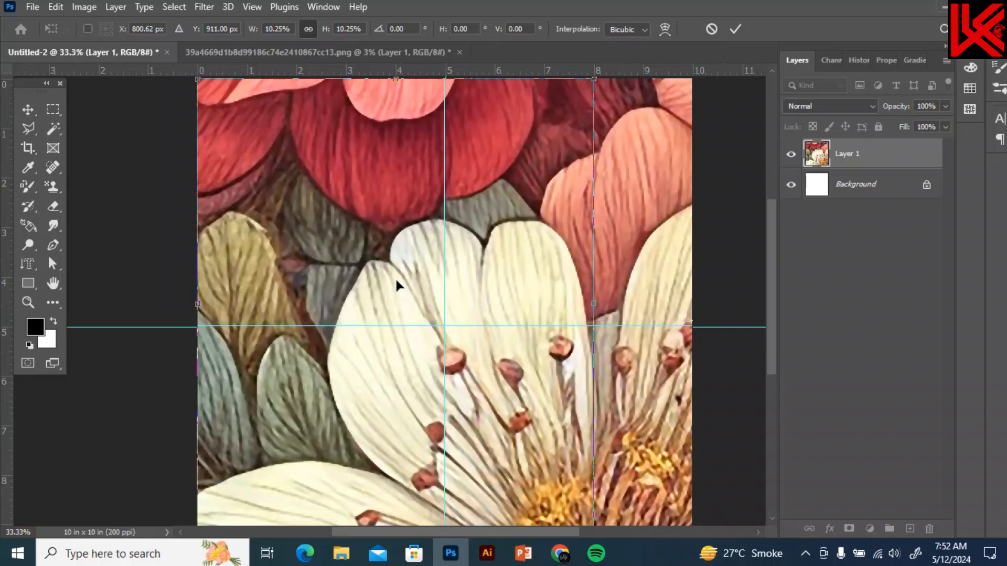
# Scale the bouquet down further to about 3 inches tall, left of the vertical guide, and apply the transformation
pyautogui.scroll(-1, 397, 287)
pyautogui.moveTo(542, 135); pyautogui.dragTo(366, 335)
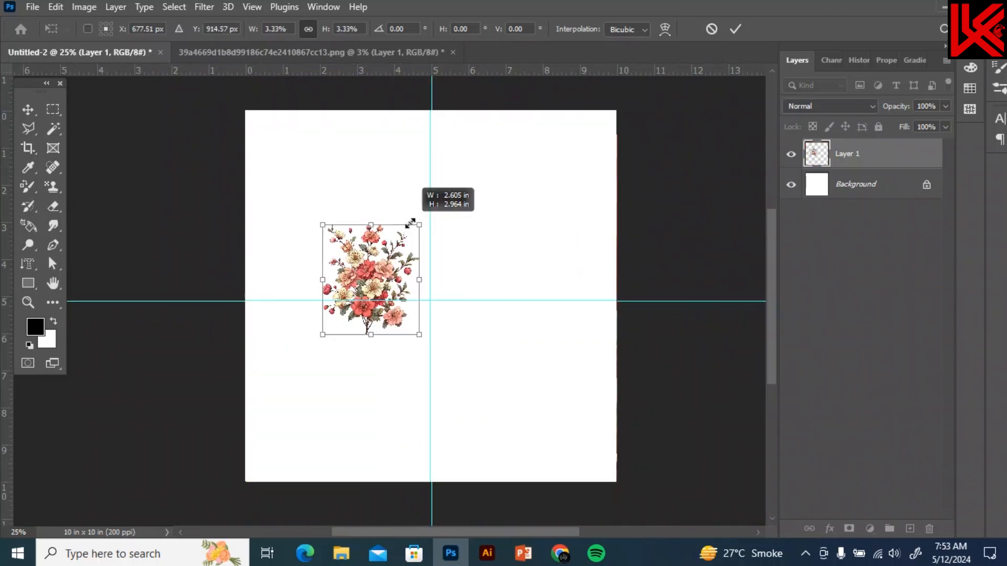
pyautogui.moveTo(410, 222)
pyautogui.mouseDown()
pyautogui.moveTo(430, 207)
pyautogui.moveTo(422, 222)
pyautogui.mouseUp()
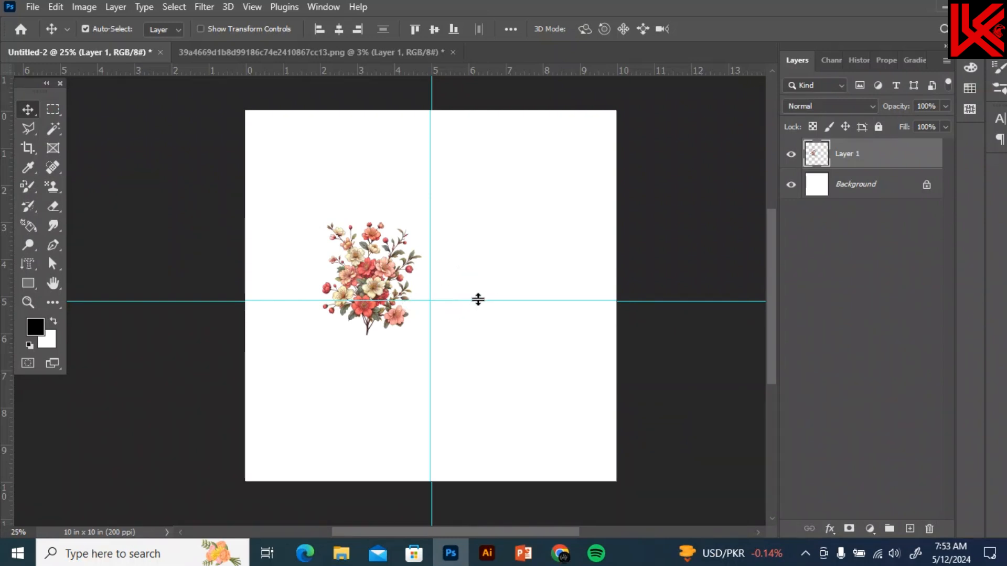
# Nudge the bouquet slightly up and to the left, and check its distances to the canvas edges
pyautogui.moveTo(378, 274); pyautogui.dragTo(374, 265)
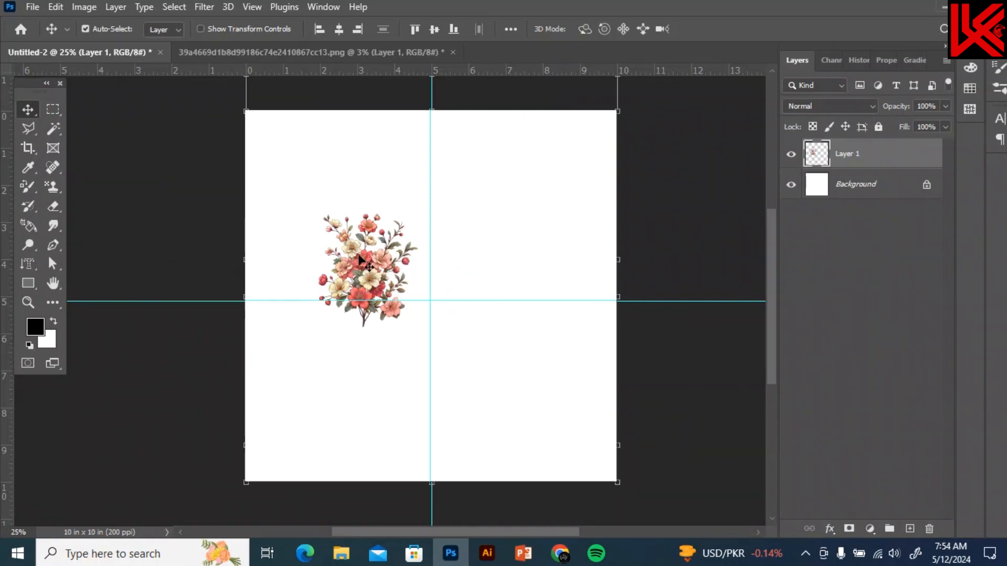
pyautogui.click(515, 34)
pyautogui.moveTo(369, 281); pyautogui.dragTo(368, 283)
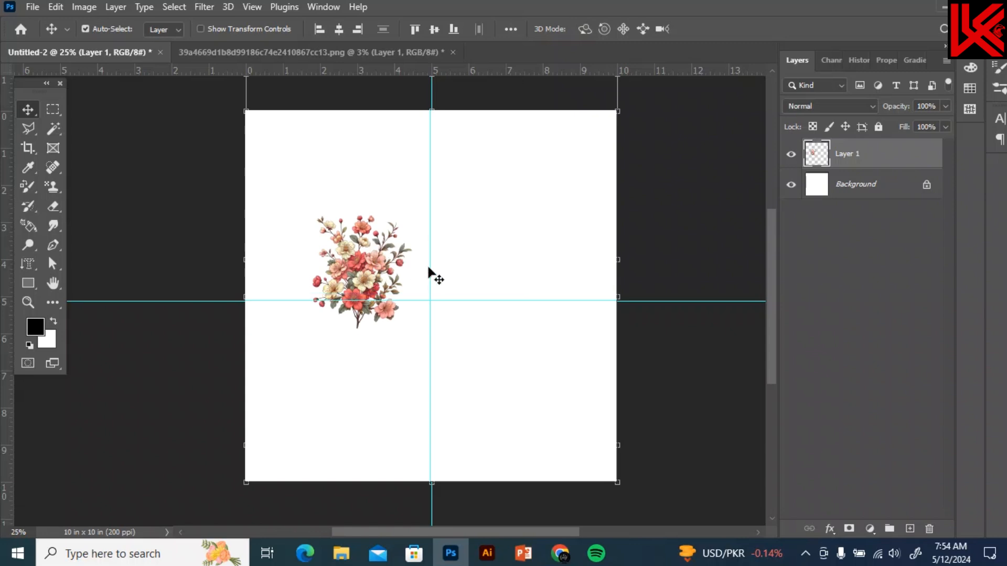
pyautogui.press('ctrl')
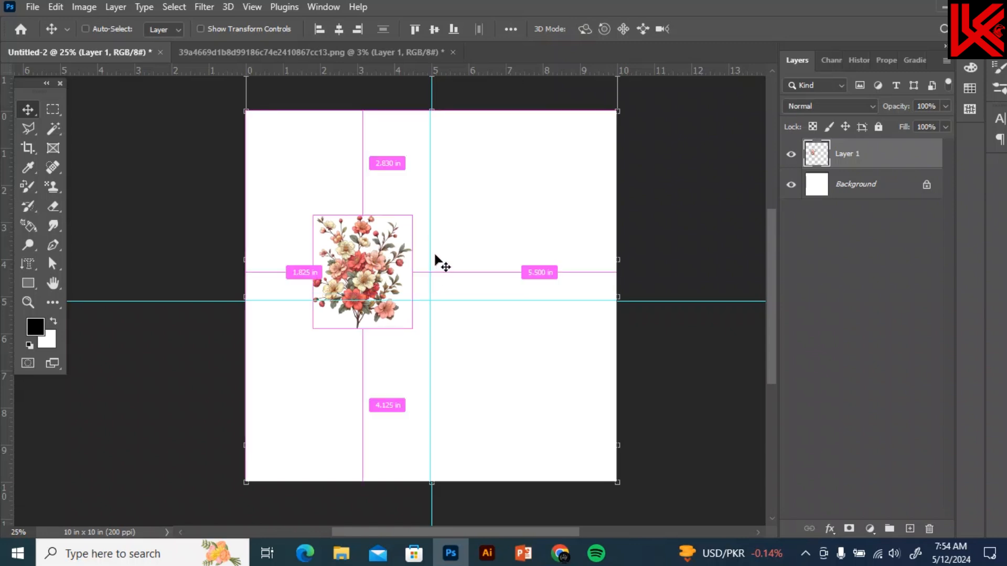
# Align the bouquet to the canvas by its vertical and horizontal centers
pyautogui.click(511, 30)
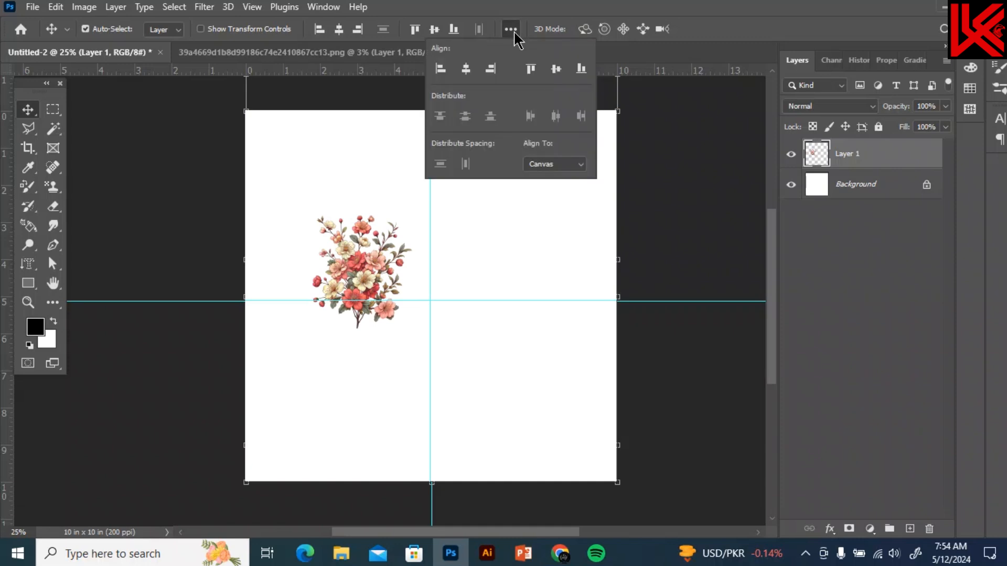
pyautogui.click(565, 166)
pyautogui.click(564, 168)
pyautogui.click(564, 166)
pyautogui.click(572, 188)
pyautogui.click(557, 70)
pyautogui.click(466, 69)
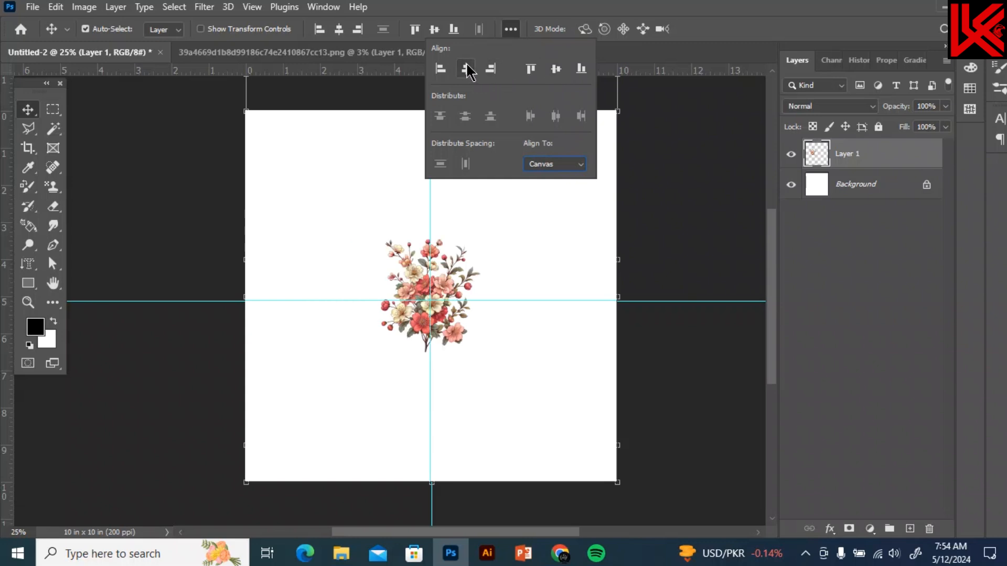
pyautogui.click(386, 204)
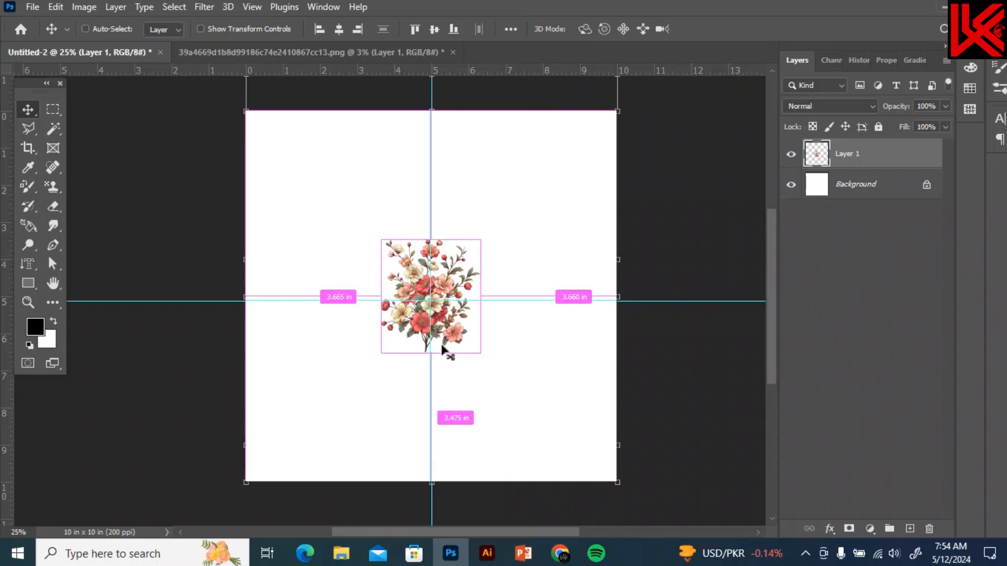
# Examine how the centered bouquet sits on the crossing guides, up close and across the whole canvas
pyautogui.hotkey('ctrl', 't')
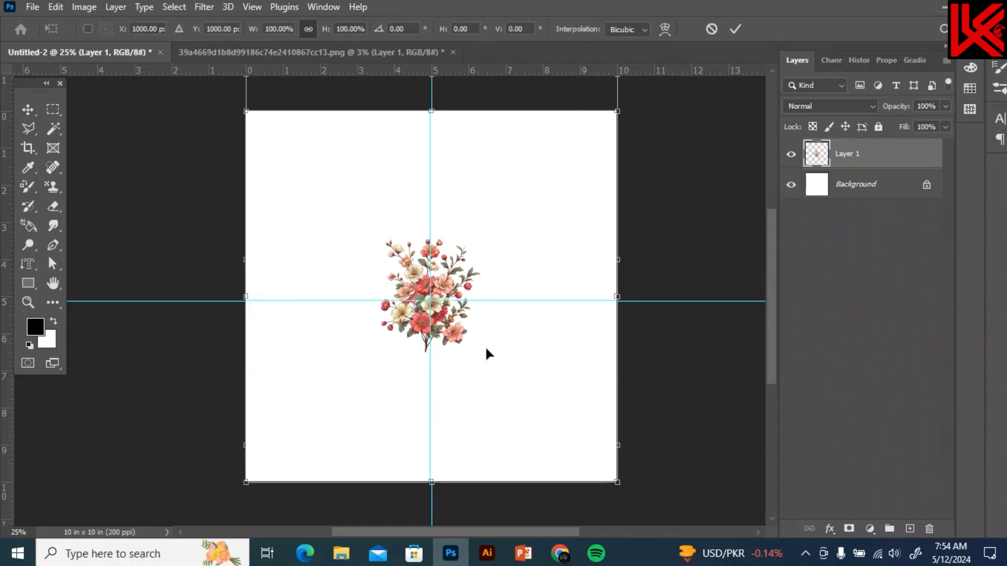
pyautogui.hotkey('ctrl', '+')
pyautogui.hotkey('ctrl', '+')
pyautogui.hotkey('ctrl', '+')
pyautogui.hotkey('ctrl', '+')
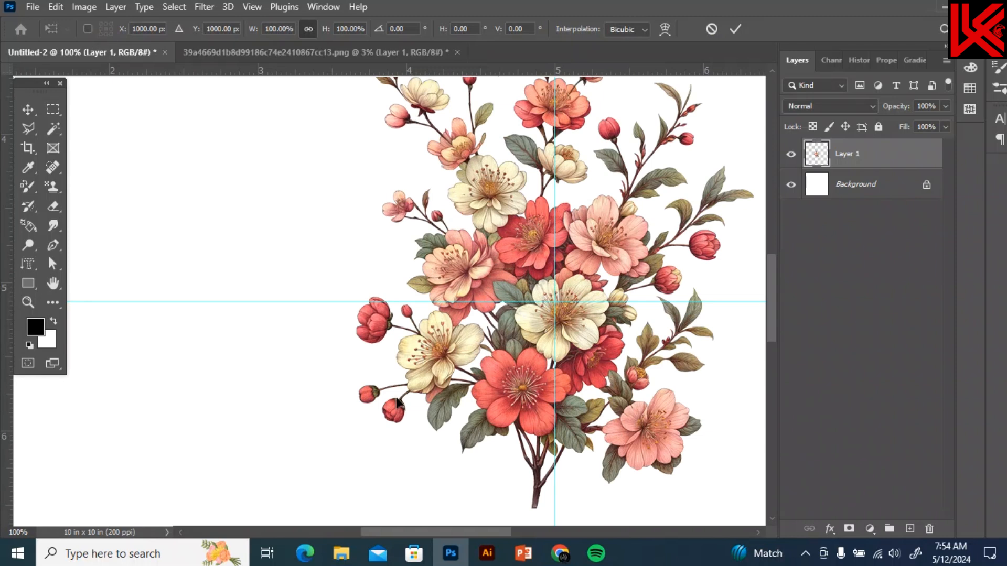
pyautogui.scroll(3, 397, 403)
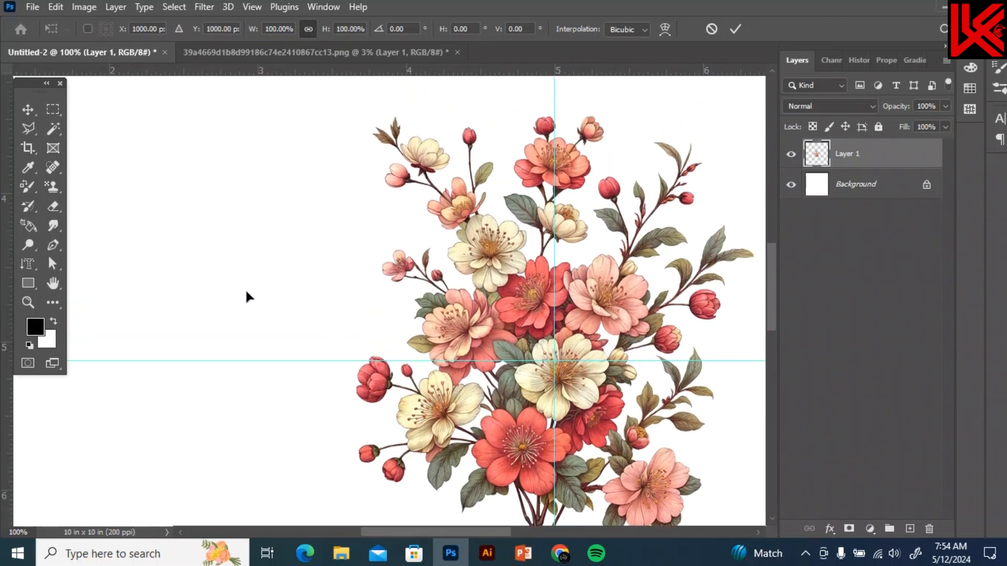
pyautogui.click(888, 190)
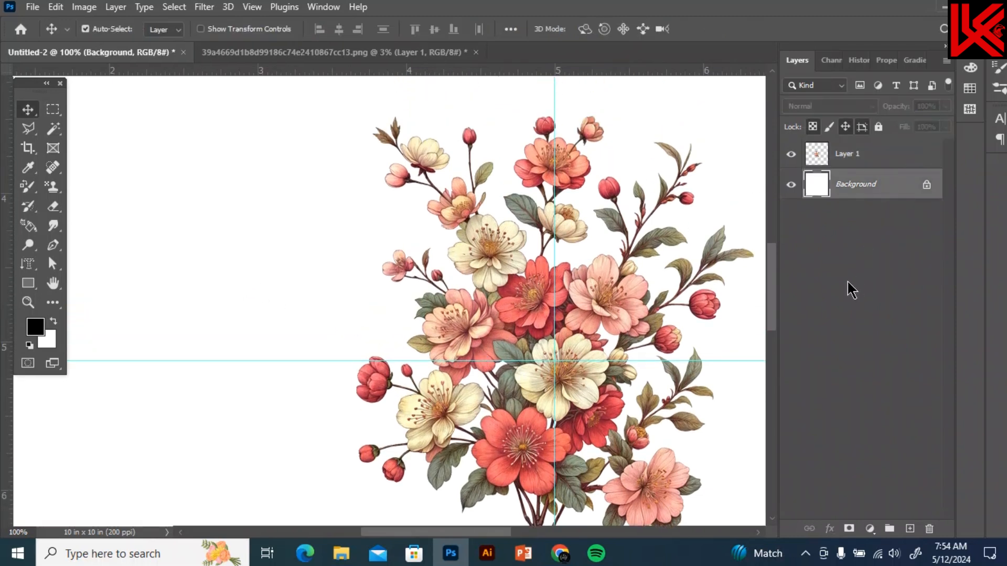
pyautogui.click(848, 280)
pyautogui.click(624, 301)
pyautogui.hotkey('ctrl', 't')
pyautogui.hotkey('ctrl', '-')
pyautogui.hotkey('ctrl', '-')
pyautogui.hotkey('ctrl', '-')
pyautogui.hotkey('ctrl', '-')
pyautogui.hotkey('ctrl', '-')
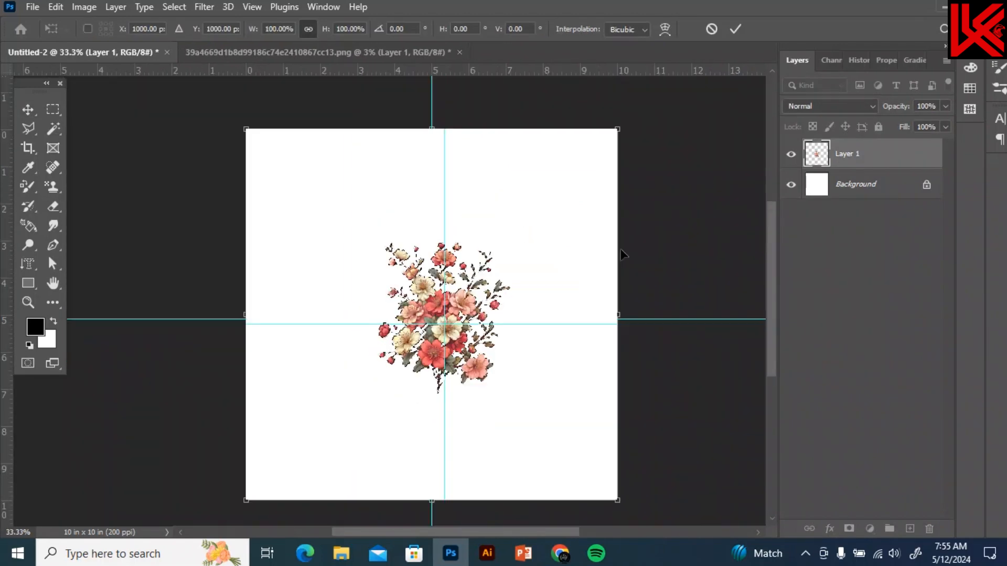
pyautogui.press('Return')
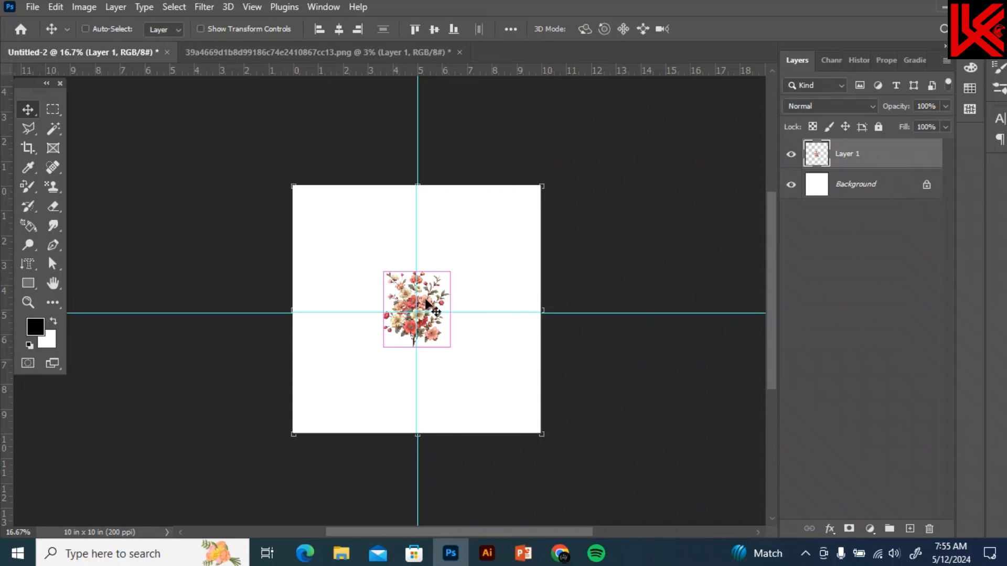
# Duplicate the bouquet layer, select the copy's upper-right quarter along the guides, and hide the original Layer 1
pyautogui.hotkey('ctrl', 'j')
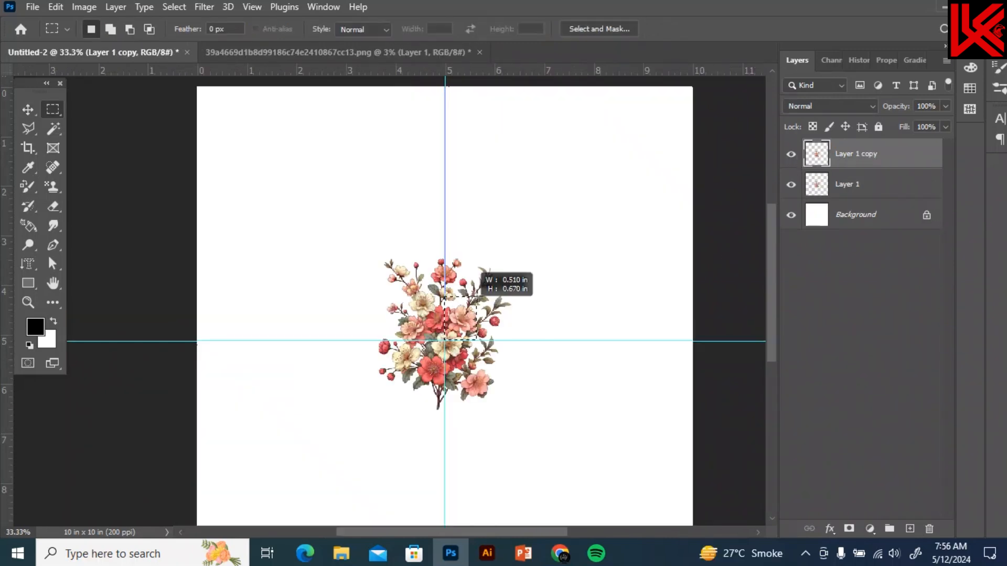
pyautogui.moveTo(476, 270); pyautogui.dragTo(541, 341)
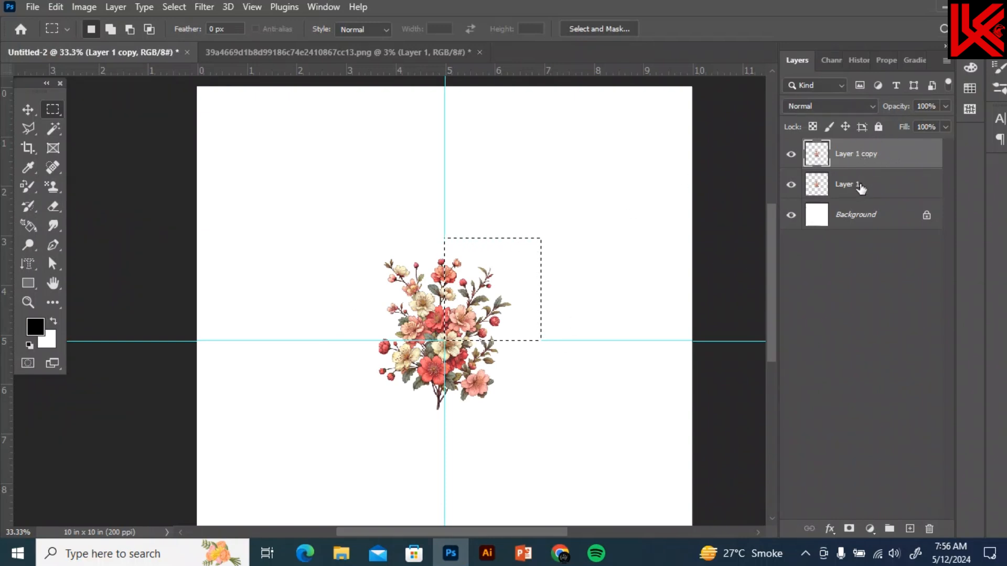
pyautogui.click(791, 184)
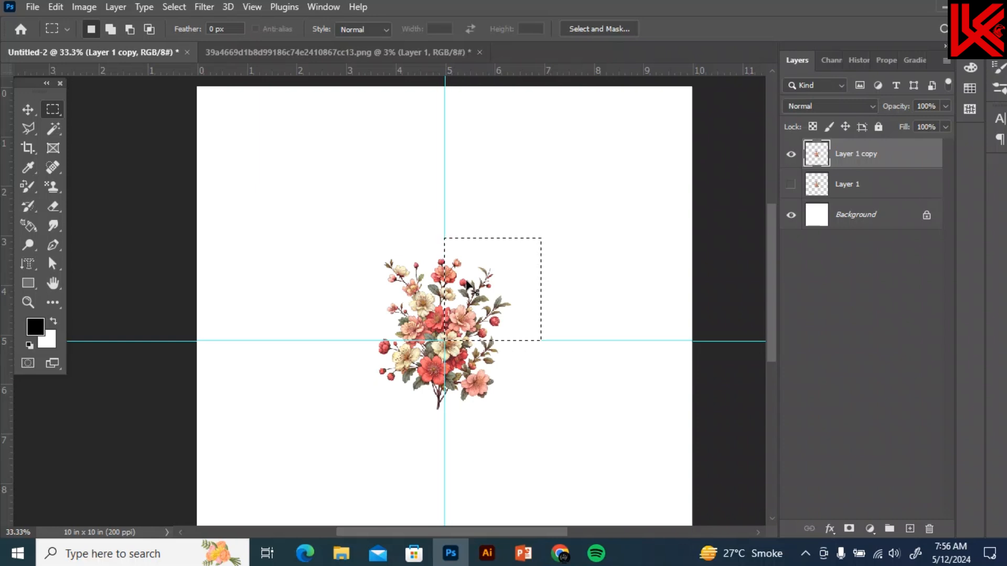
# Cut the selected upper-right quarter onto its own layer, clear the selection, and move the piece up and right off the bouquet
pyautogui.hotkey('ctrl', 'shift', 'alt', 'n')
pyautogui.hotkey('ctrl', 'd')
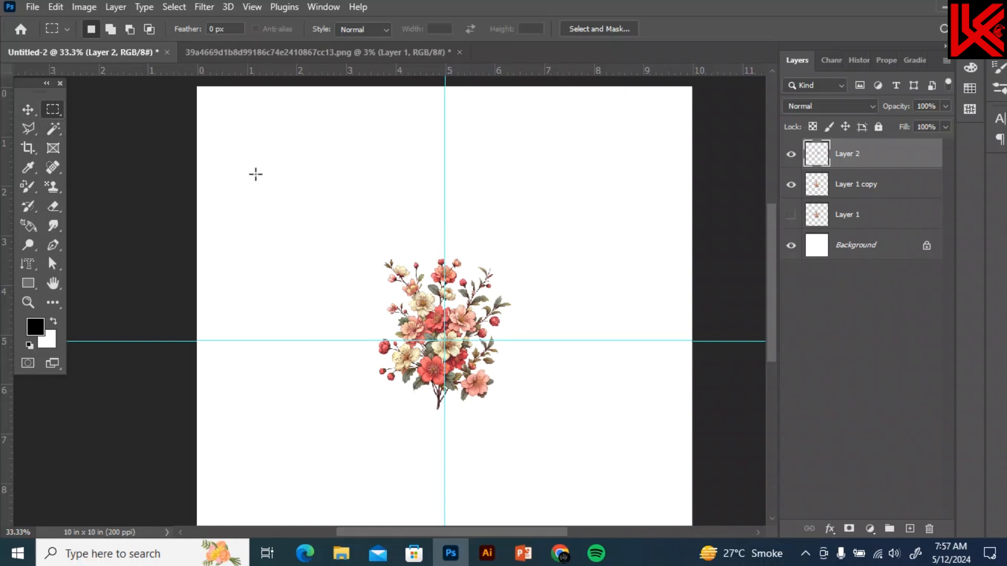
pyautogui.press('v')
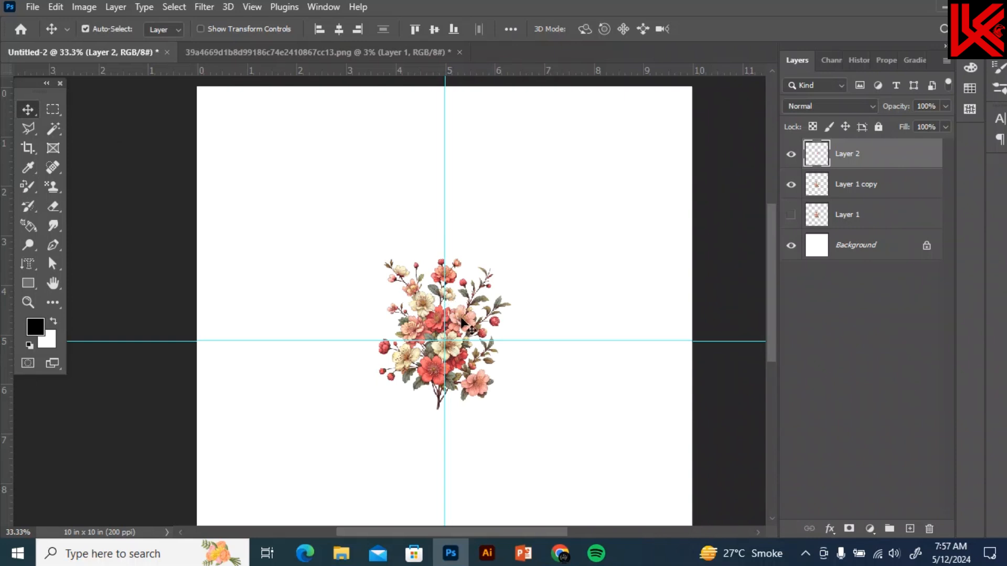
pyautogui.moveTo(461, 321); pyautogui.dragTo(505, 279)
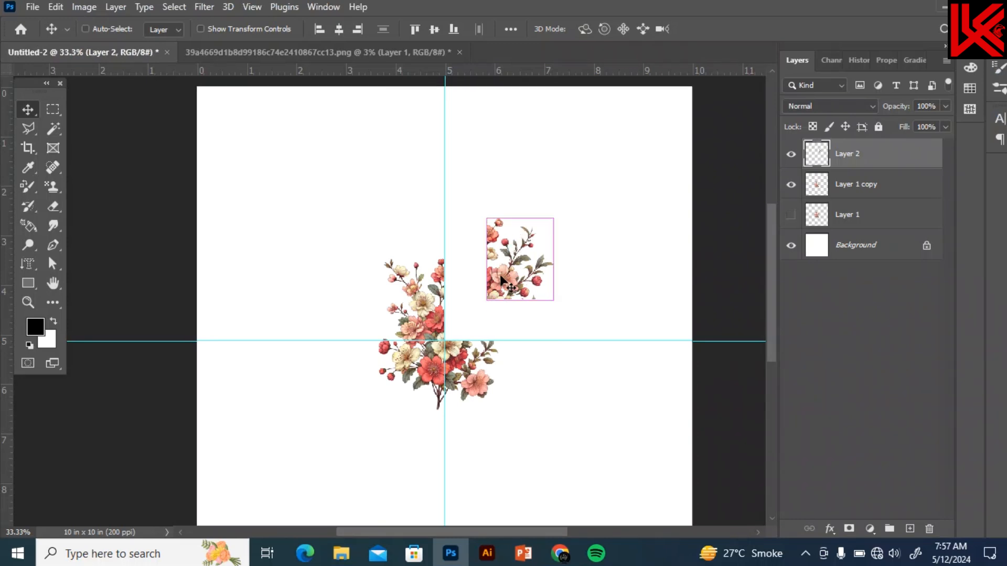
# Align the upper-right quarter piece to the canvas's left and bottom edges
pyautogui.click(321, 30)
pyautogui.scroll(-1, 270, 327)
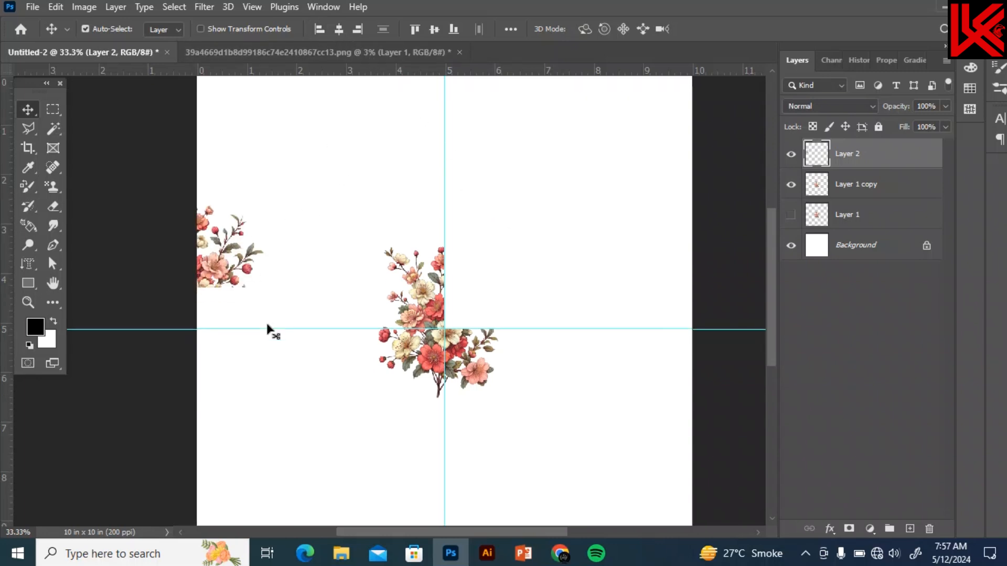
pyautogui.hotkey('ctrl', '-')
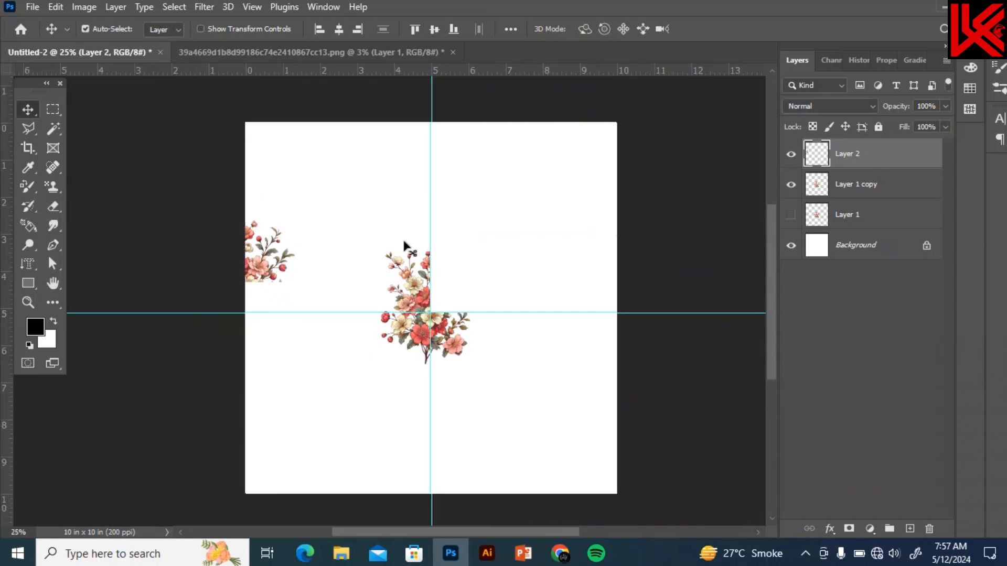
pyautogui.click(454, 29)
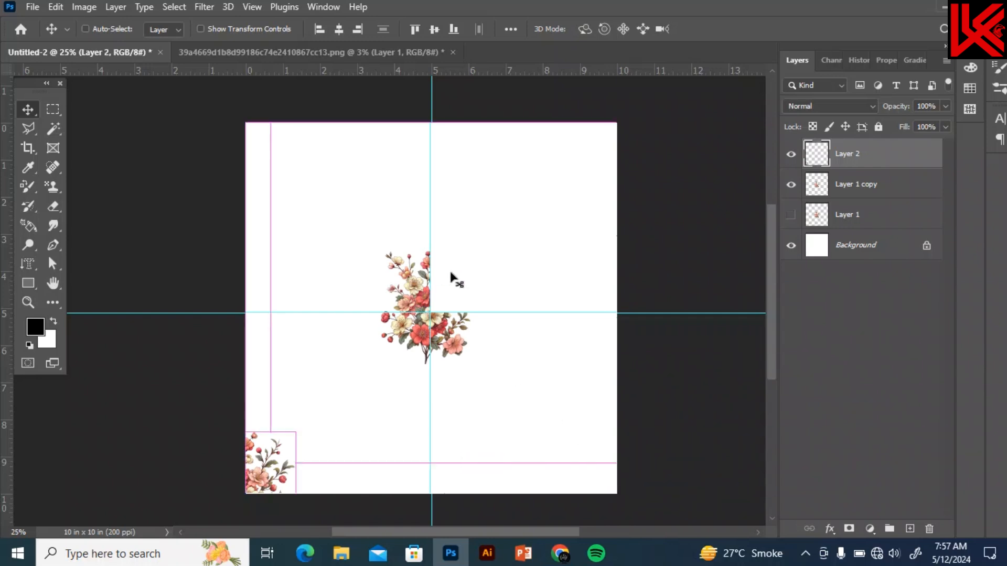
# Cut the upper-left quarter of Layer 1 copy onto its own layer and move it up and left of the bouquet
pyautogui.click(420, 284)
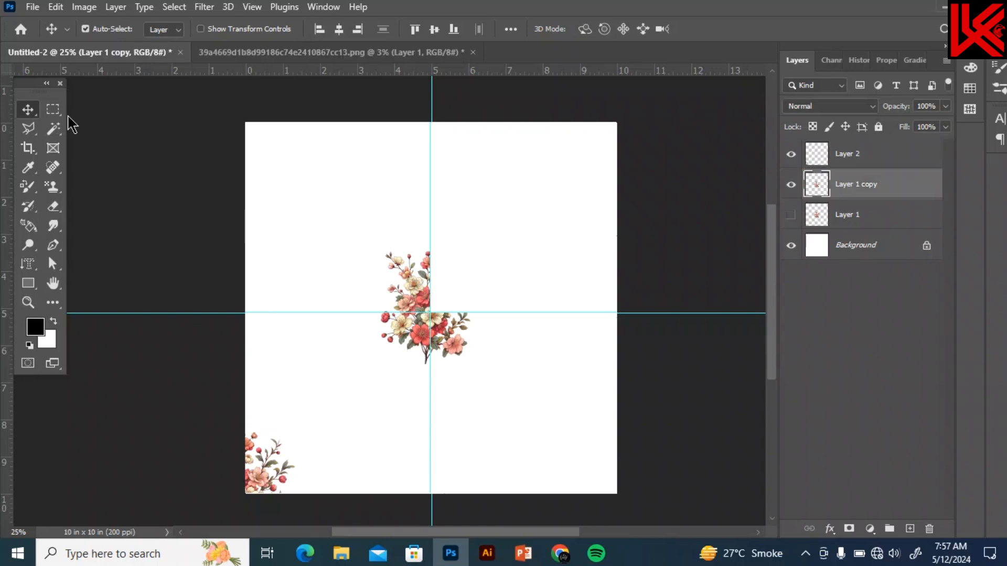
pyautogui.click(53, 110)
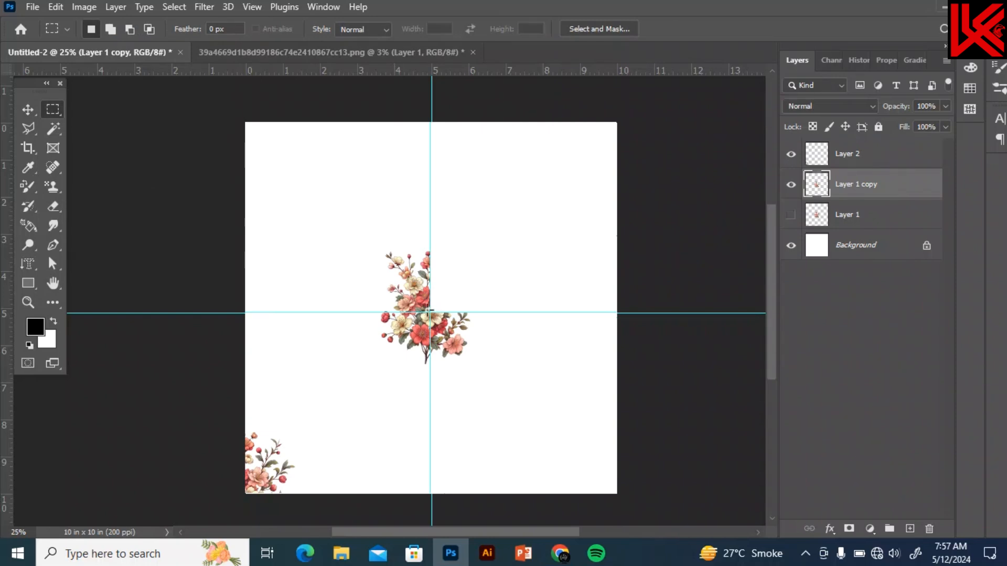
pyautogui.moveTo(430, 313); pyautogui.dragTo(359, 229)
pyautogui.hotkey('ctrl', 'j')
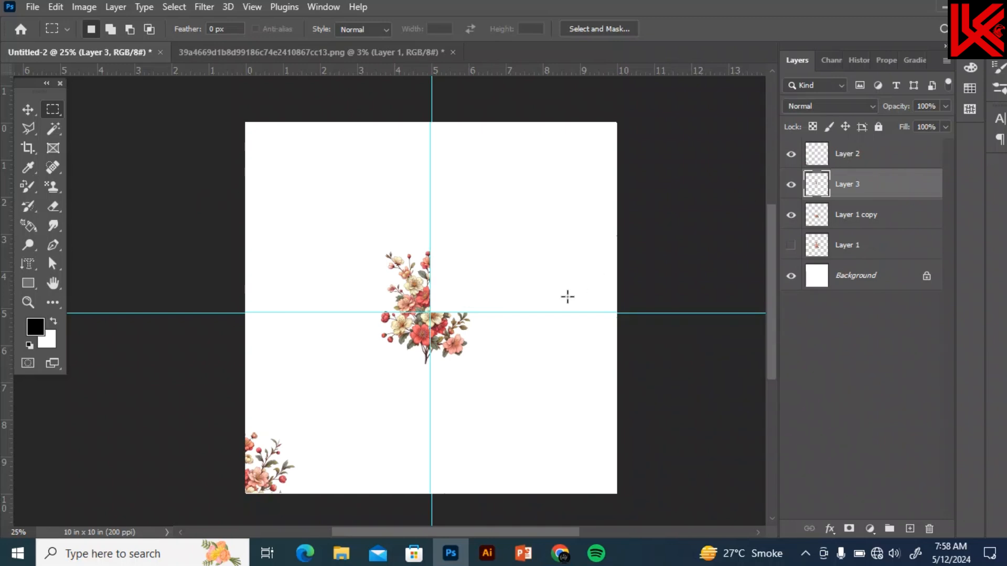
pyautogui.press('v')
pyautogui.moveTo(403, 286); pyautogui.dragTo(376, 256)
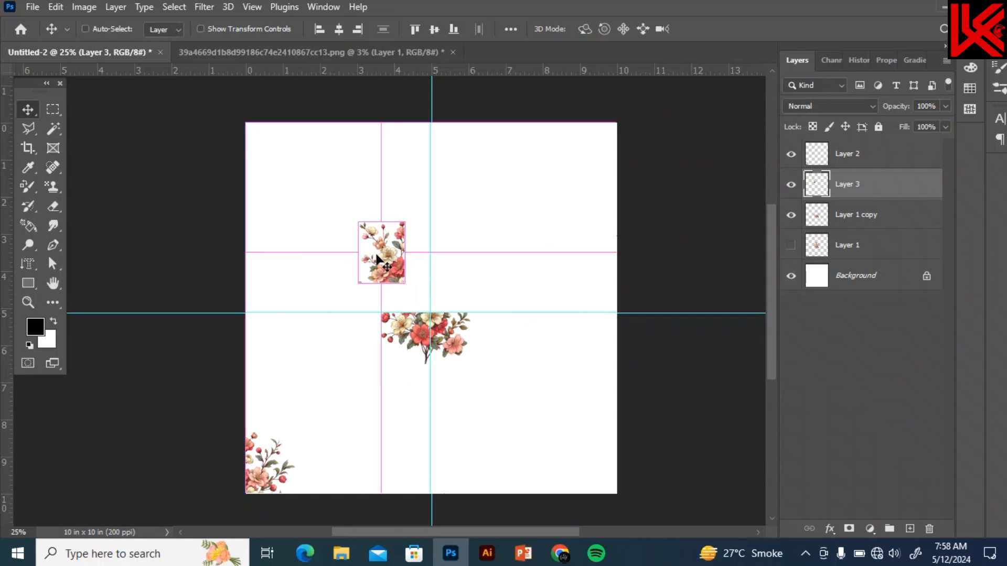
# Align the upper-left quarter piece to the canvas's right and bottom edges
pyautogui.hotkey('ctrl', 'a')
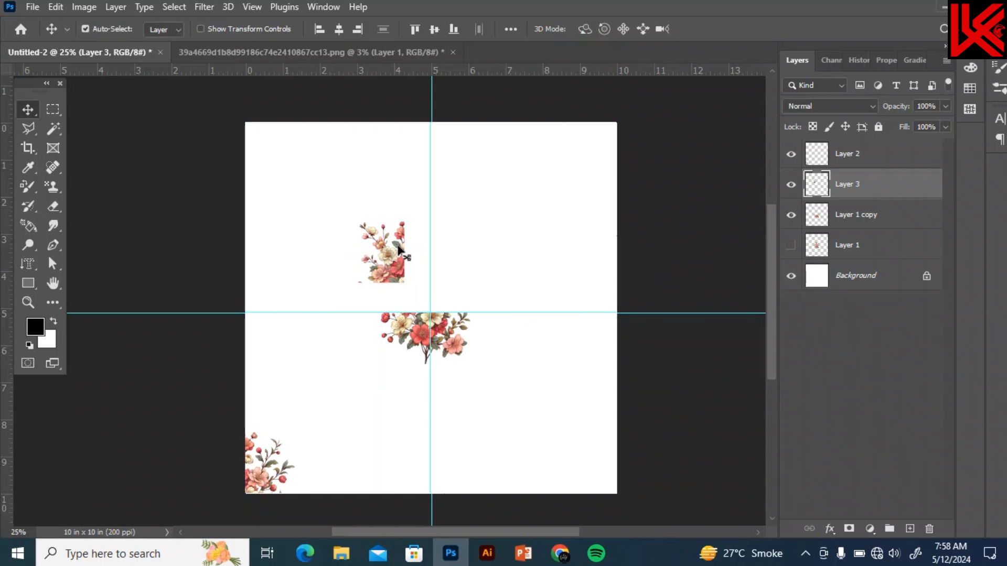
pyautogui.click(357, 28)
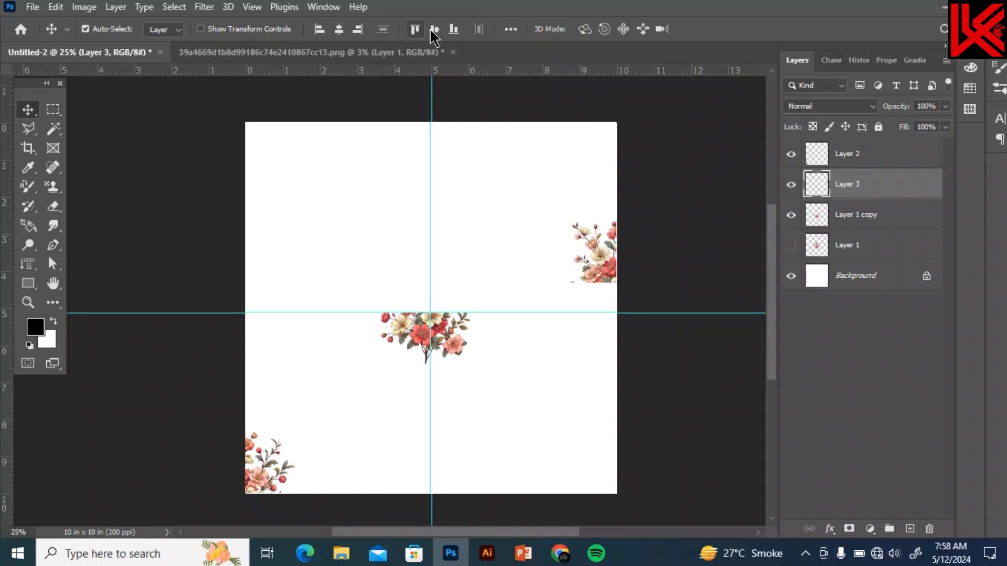
pyautogui.click(453, 30)
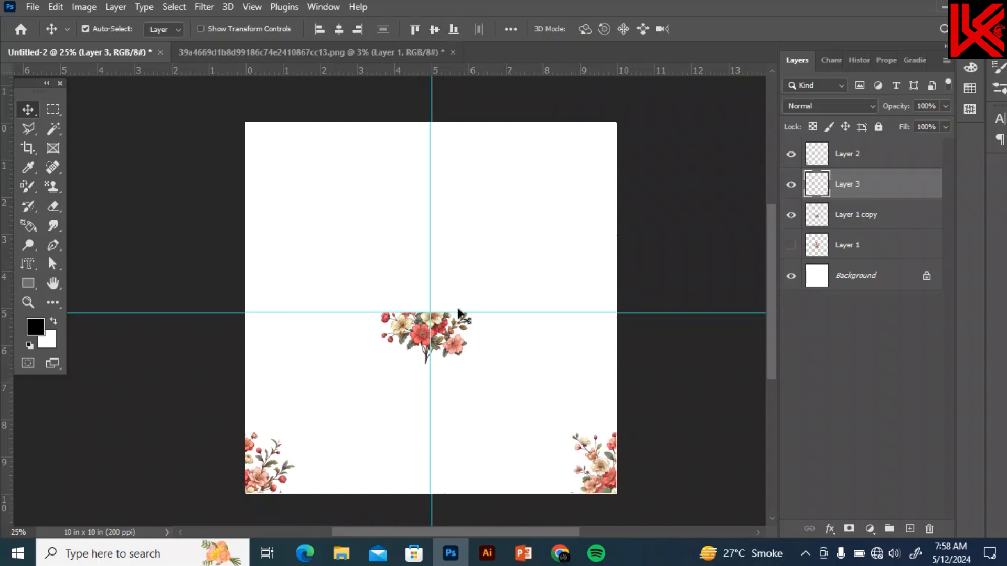
# Cut the lower-left quarter of Layer 1 copy onto its own layer and move it down and left of the bouquet
pyautogui.keyDown('ctrl'); pyautogui.click(434, 324); pyautogui.keyUp('ctrl')
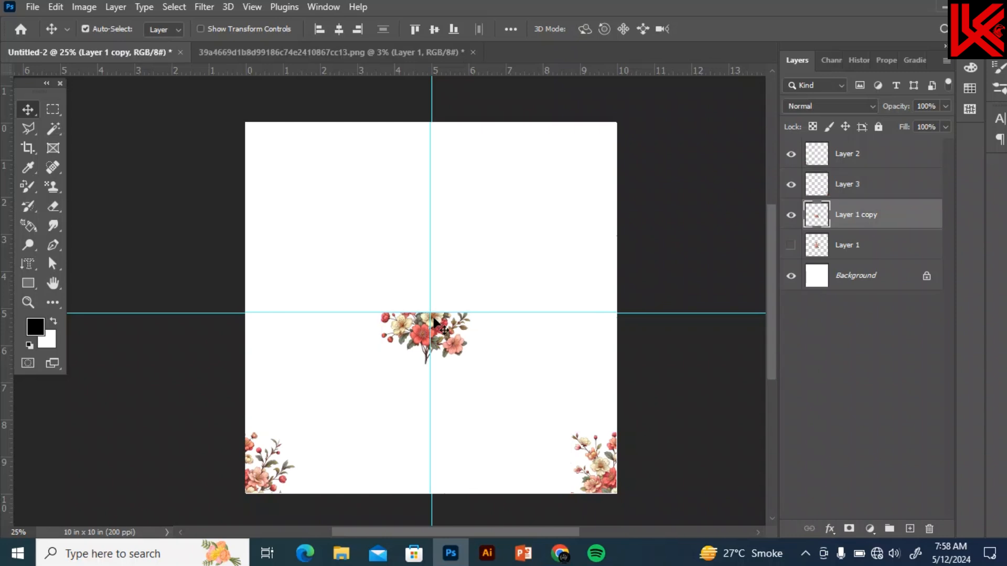
pyautogui.click(53, 110)
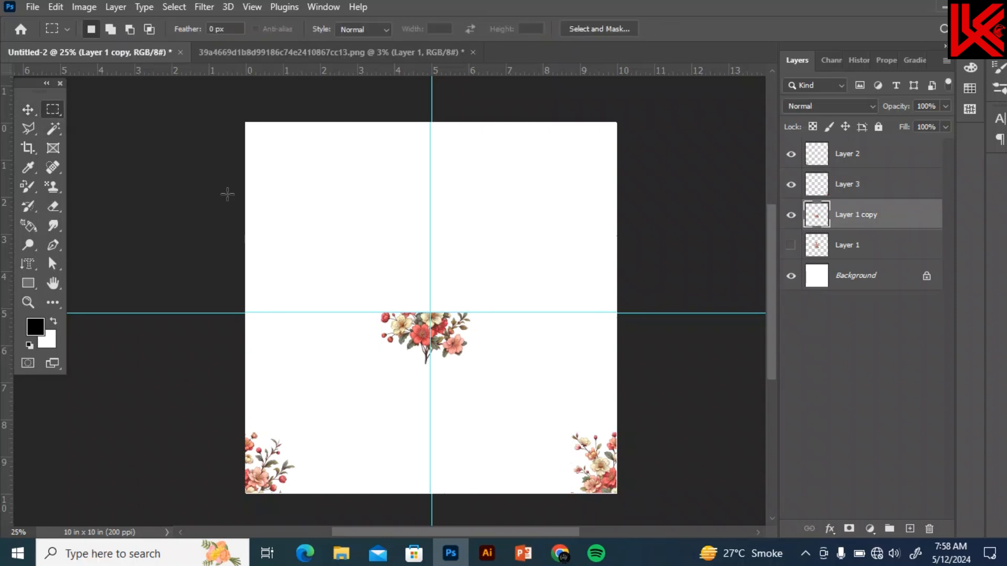
pyautogui.moveTo(429, 313); pyautogui.dragTo(369, 375)
pyautogui.hotkey('ctrl', 'j')
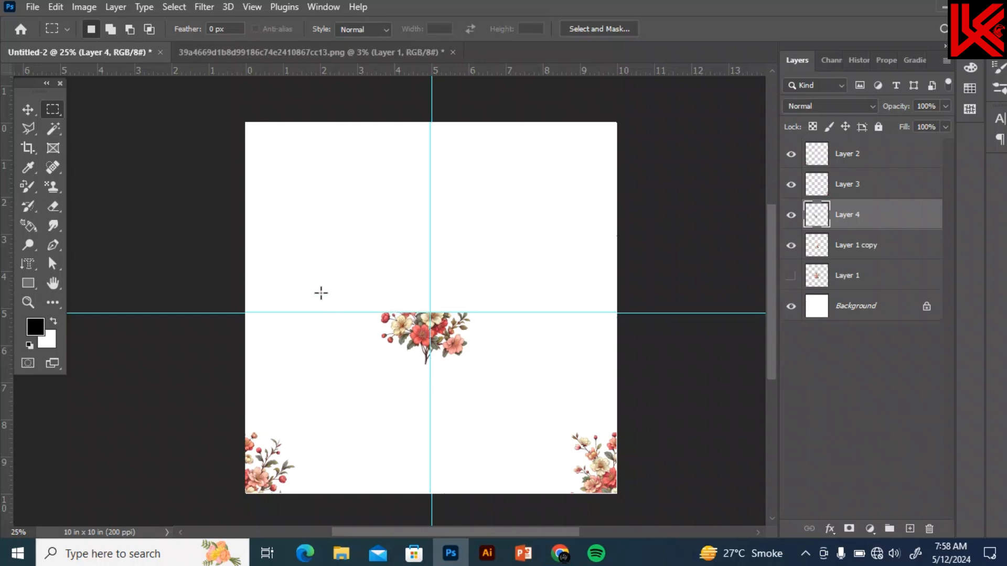
pyautogui.press('v')
pyautogui.moveTo(415, 336); pyautogui.dragTo(370, 359)
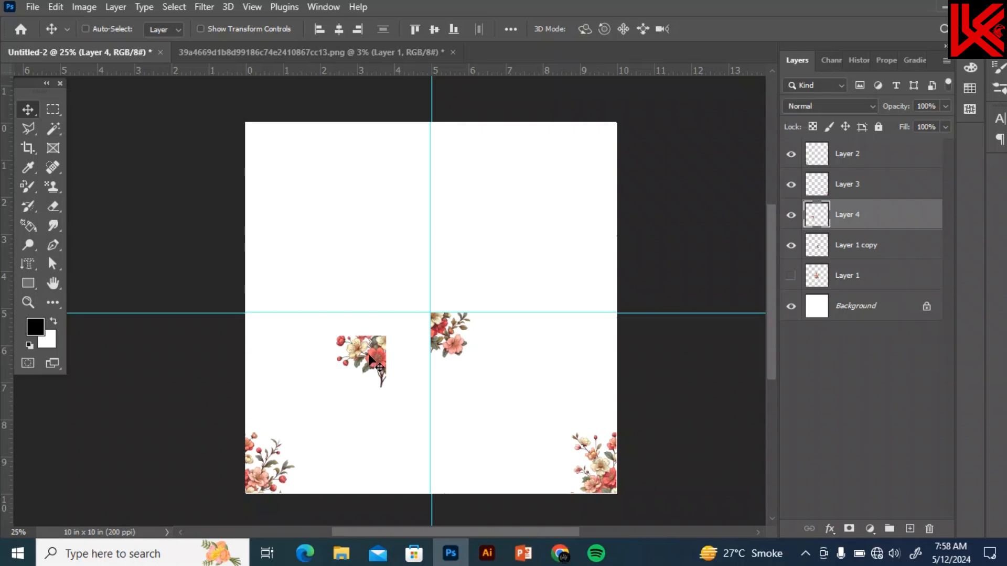
# Align the lower-left quarter piece to the canvas's right and top edges
pyautogui.hotkey('ctrl', 'a')
pyautogui.click(358, 30)
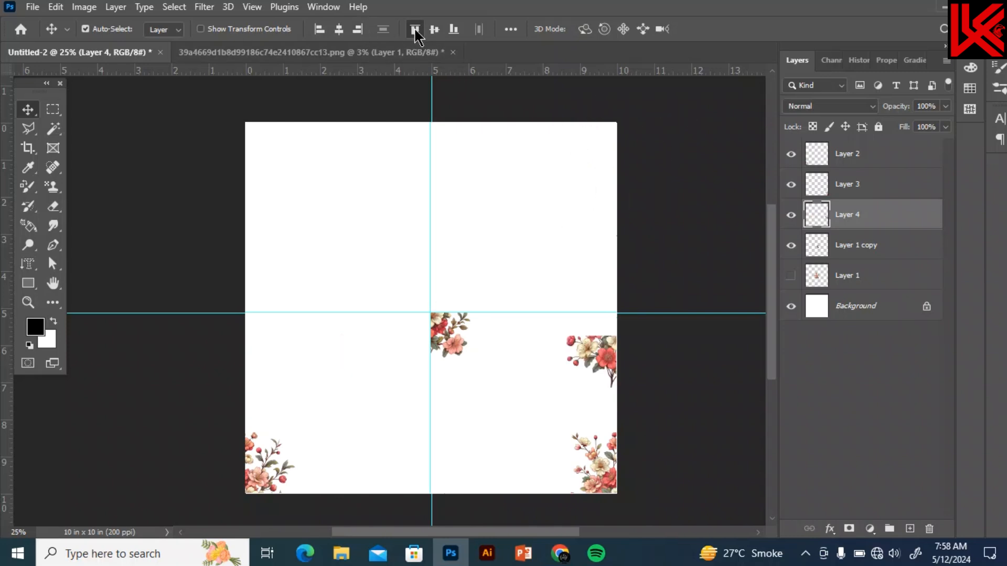
pyautogui.click(415, 29)
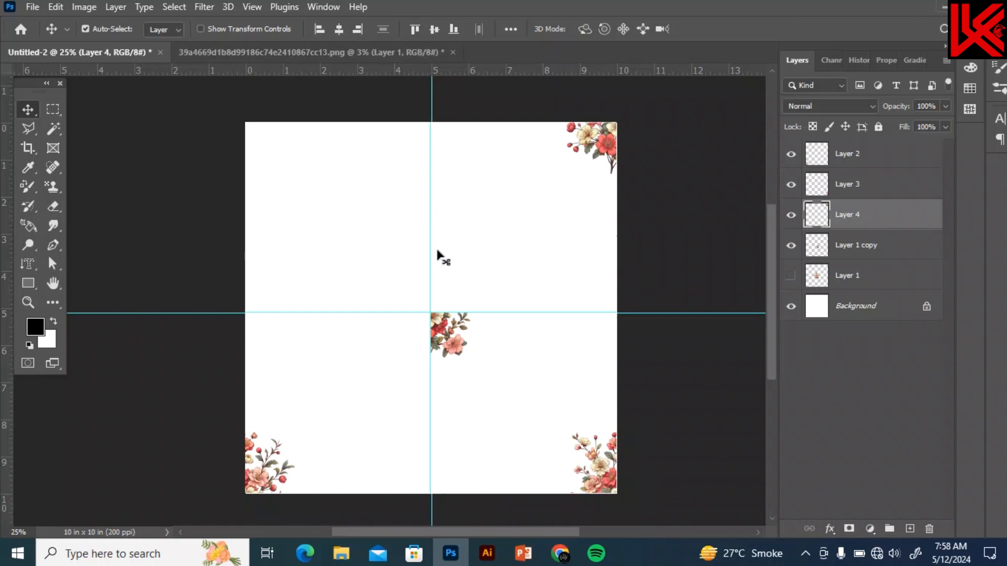
# Move the remaining lower-right quarter slightly off the guides and align it to the canvas's left and top edges
pyautogui.keyDown('ctrl'); pyautogui.click(442, 332); pyautogui.keyUp('ctrl')
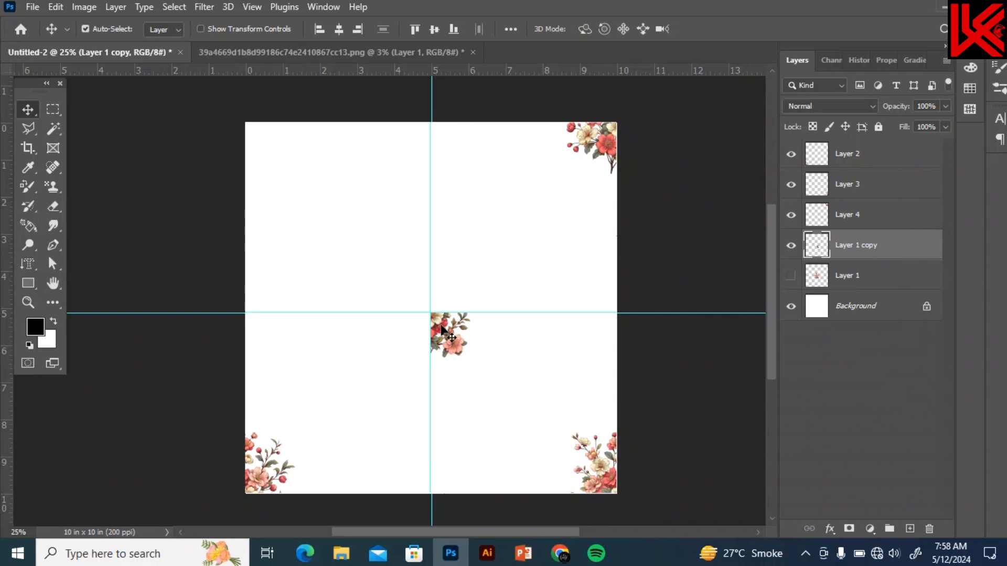
pyautogui.moveTo(441, 331); pyautogui.dragTo(448, 337)
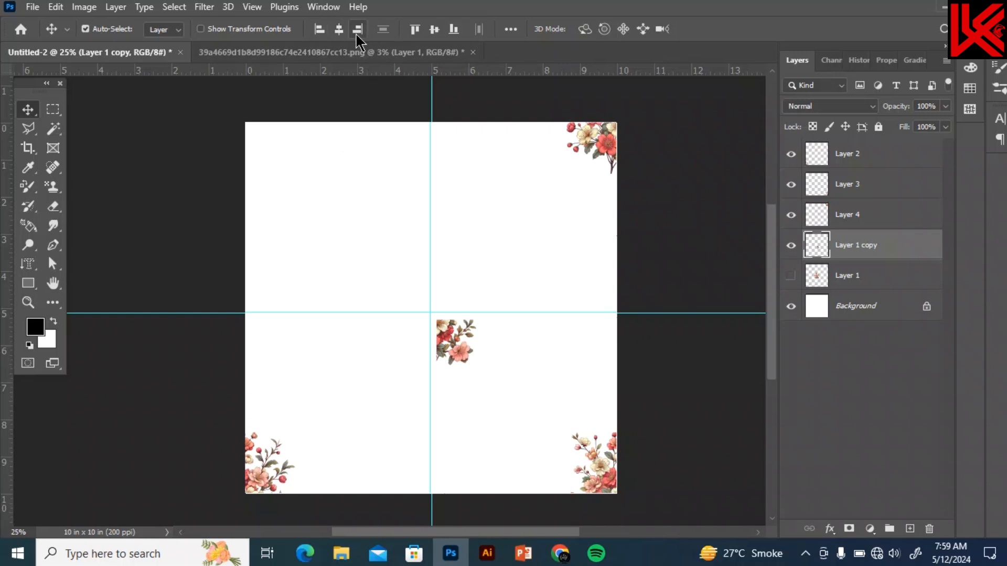
pyautogui.click(319, 30)
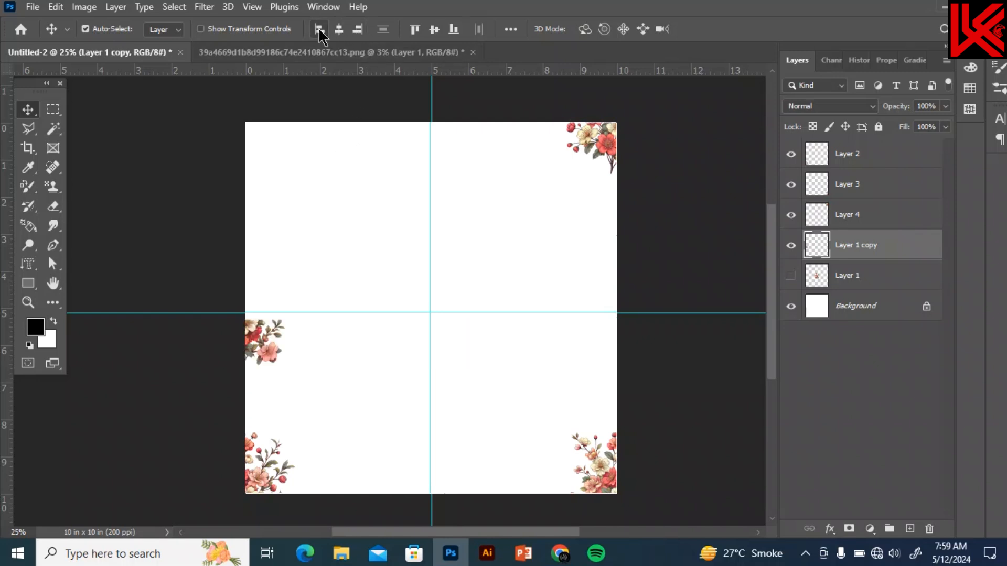
pyautogui.click(414, 29)
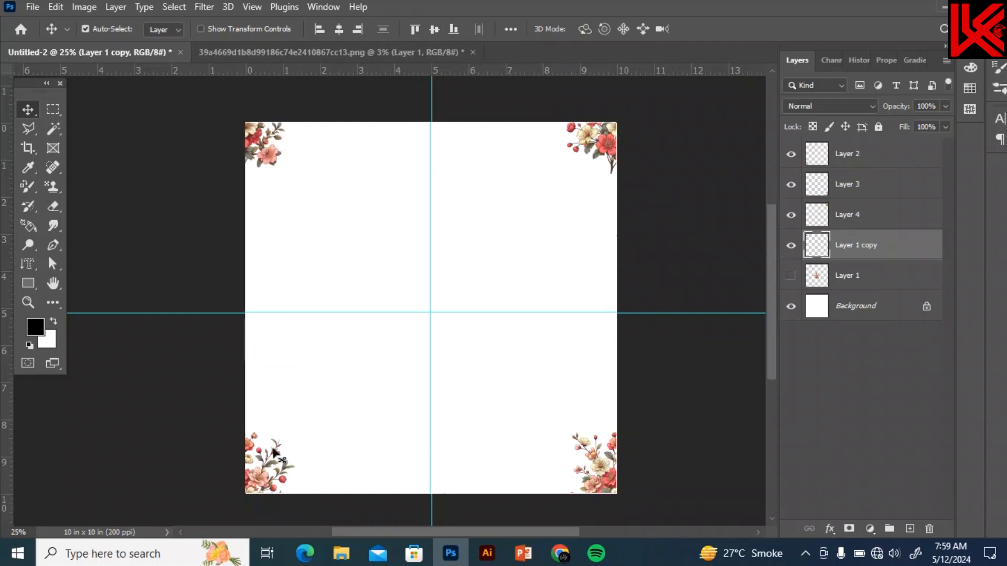
# Make Layer 1 visible again and define the complete bouquet tile as a pattern, keeping the suggested name
pyautogui.click(836, 273)
pyautogui.click(791, 276)
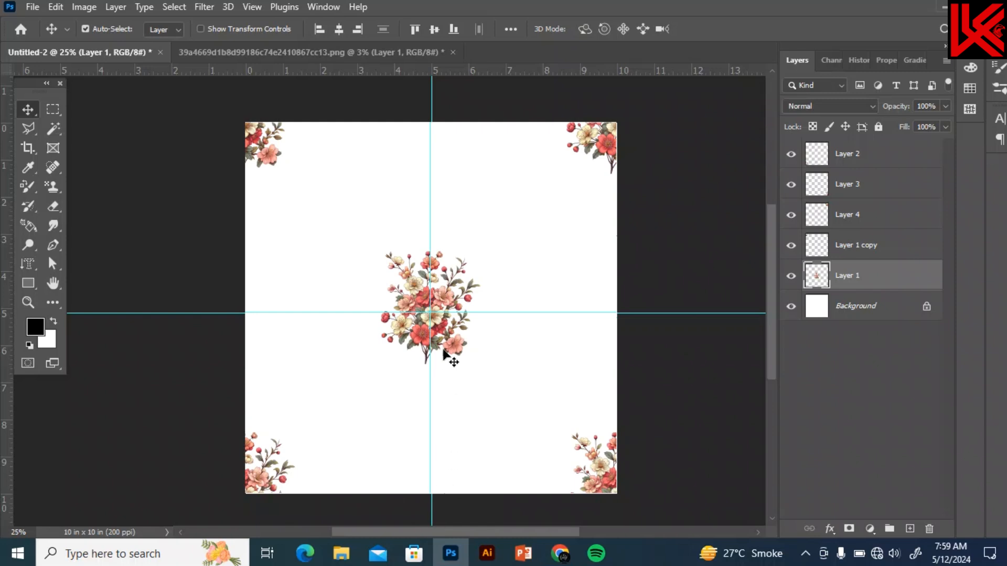
pyautogui.press('e')
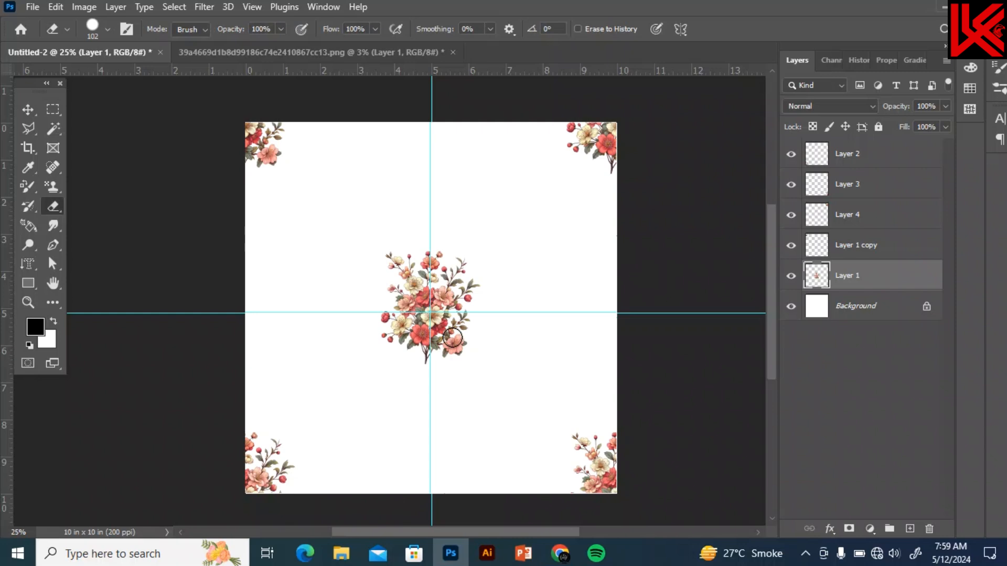
pyautogui.hotkey('alt', 'e')
pyautogui.press('d')
pyautogui.press('d')
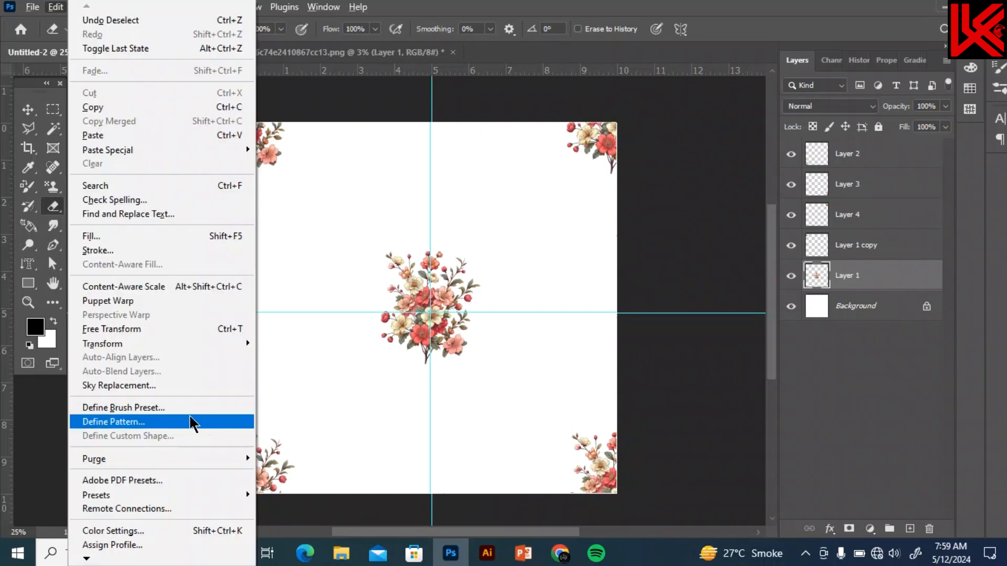
pyautogui.click(122, 422)
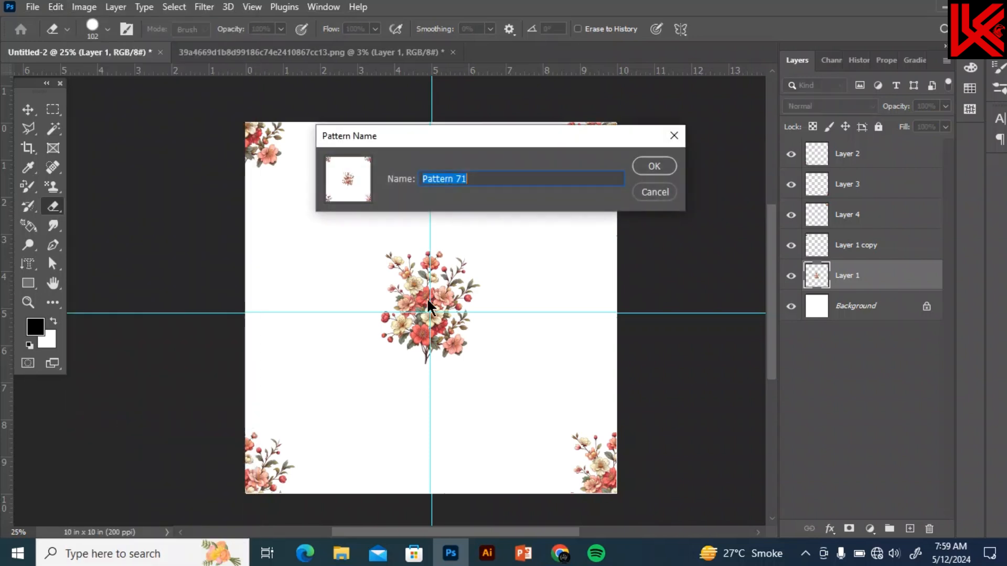
pyautogui.click(650, 169)
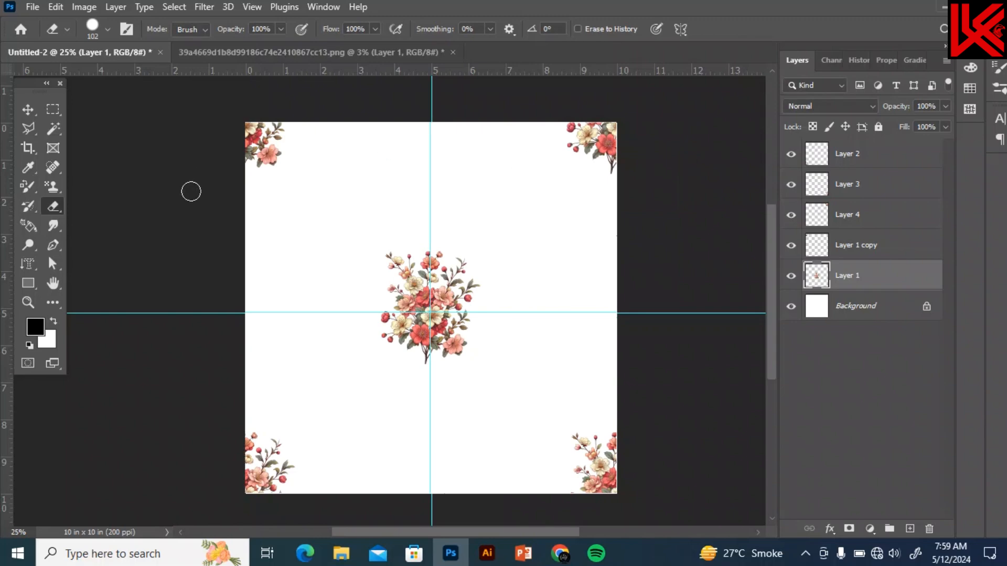
# Create a new portrait document 40 inches wide and 45 inches high at 200 pixels/inch with a white background
pyautogui.click(31, 7)
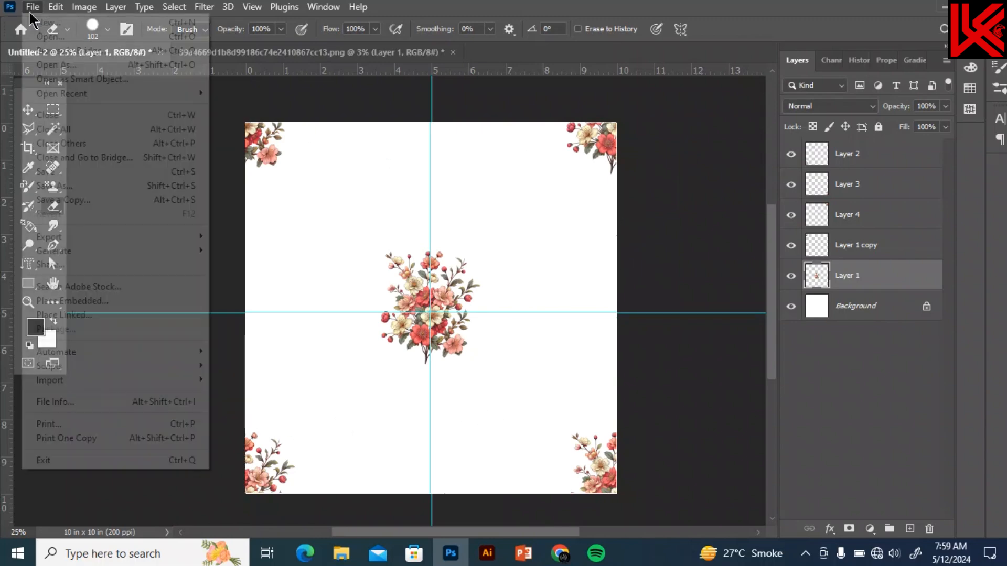
pyautogui.click(38, 22)
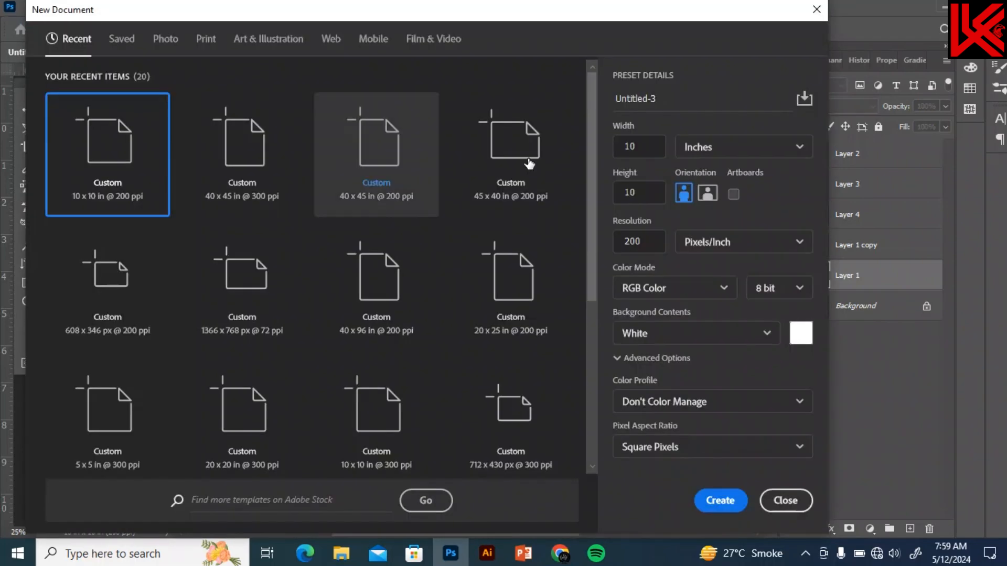
pyautogui.click(695, 146)
pyautogui.click(696, 202)
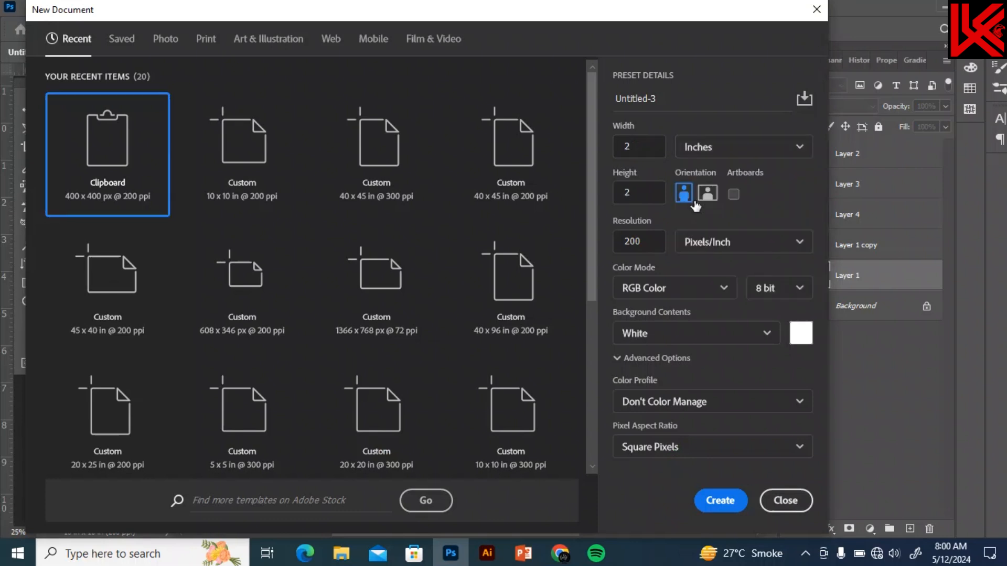
pyautogui.click(637, 152)
pyautogui.write('40')
pyautogui.click(613, 193)
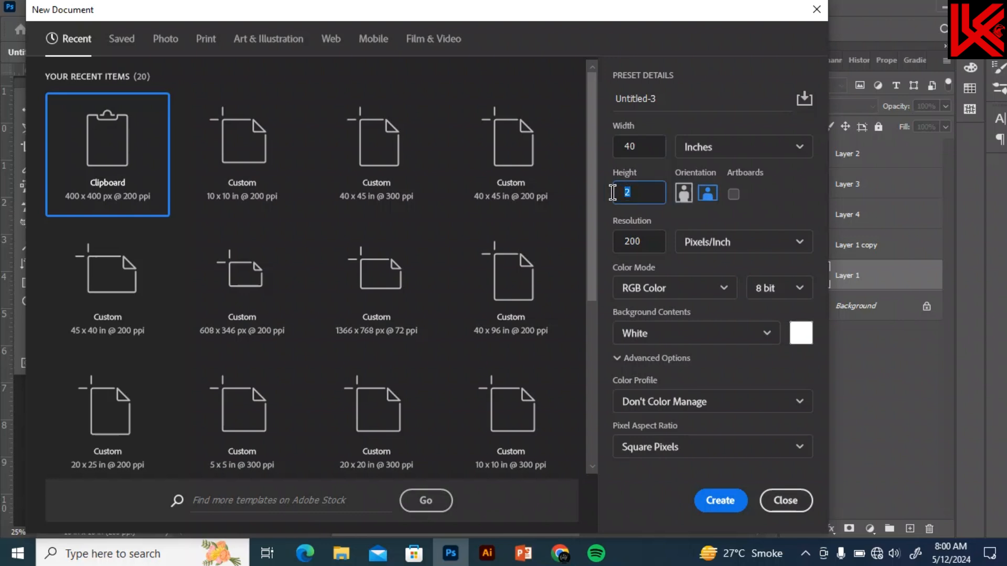
pyautogui.write('45')
pyautogui.click(678, 197)
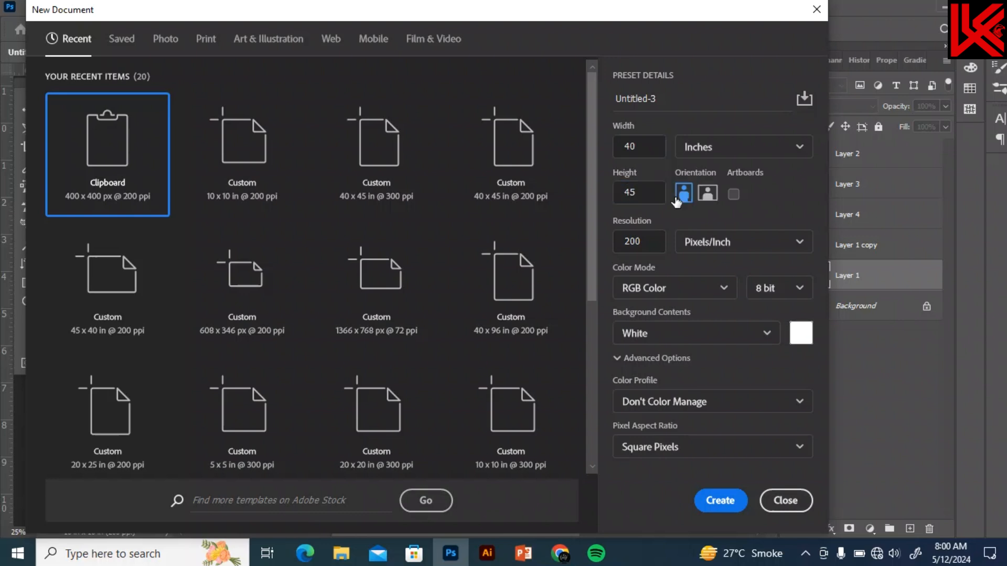
pyautogui.click(720, 501)
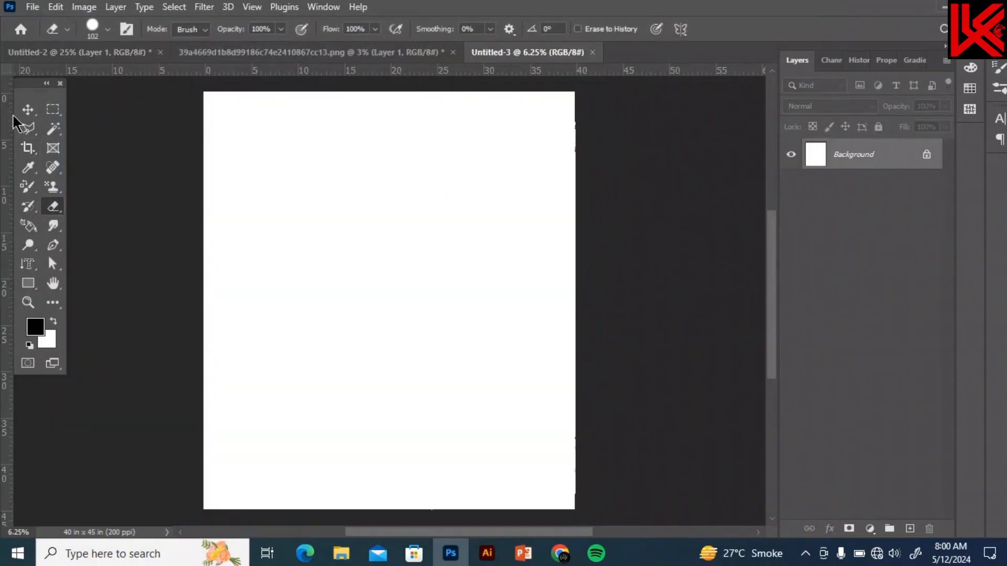
# Fill the new document with a pattern fill layer of the bouquet tile and add a second one scaled to 199%
pyautogui.click(28, 109)
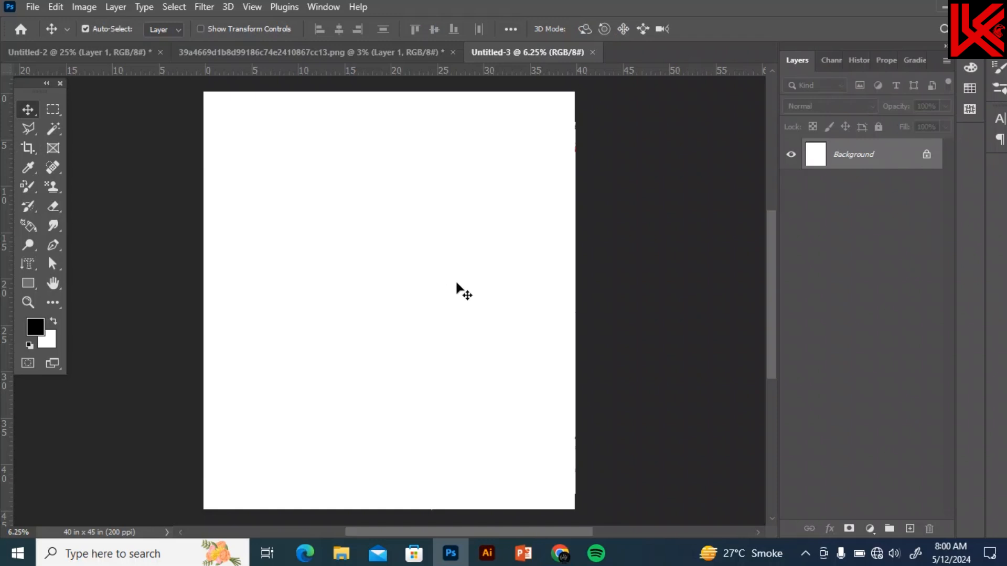
pyautogui.click(870, 530)
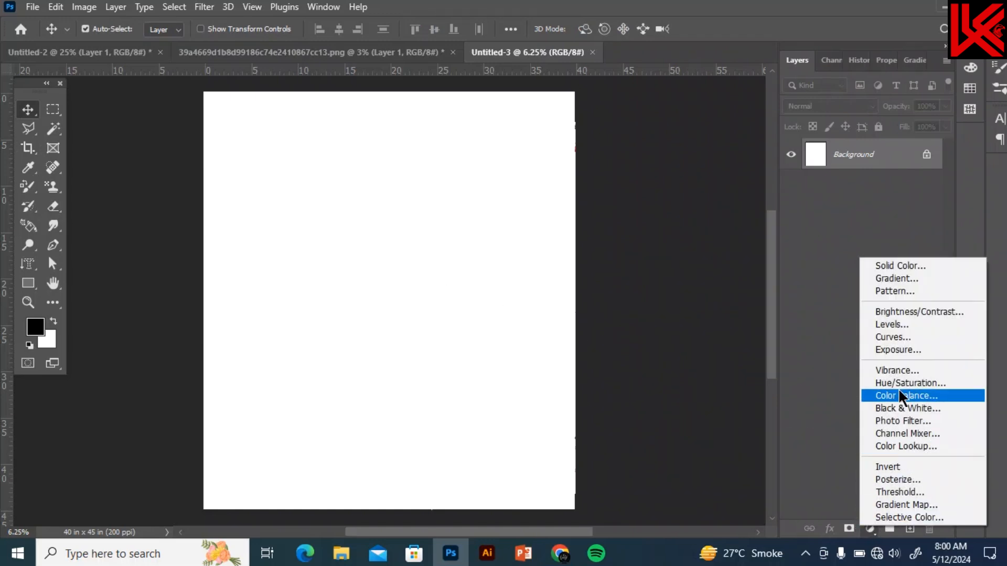
pyautogui.click(896, 291)
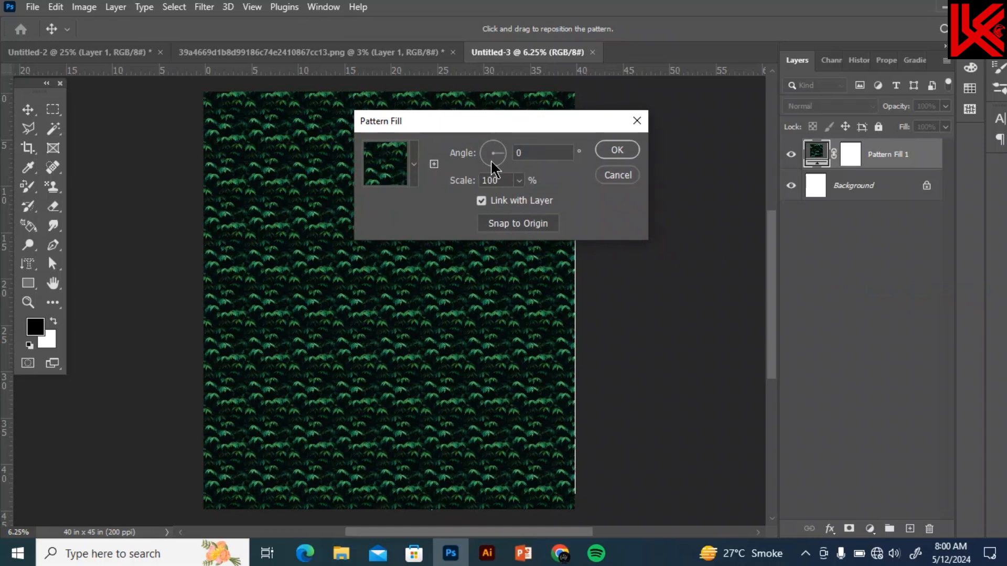
pyautogui.click(415, 156)
pyautogui.scroll(-5, 405, 252)
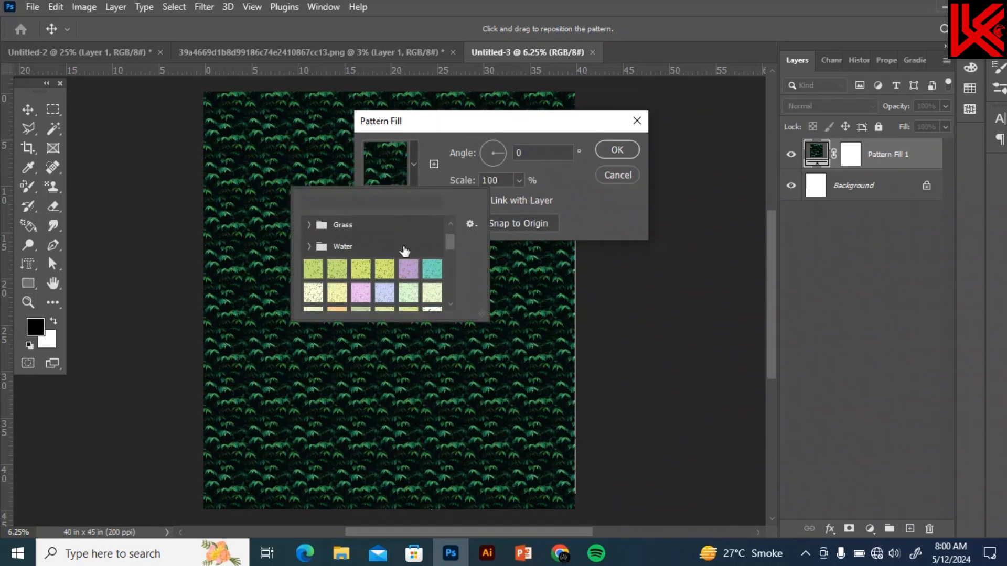
pyautogui.scroll(-5, 405, 252)
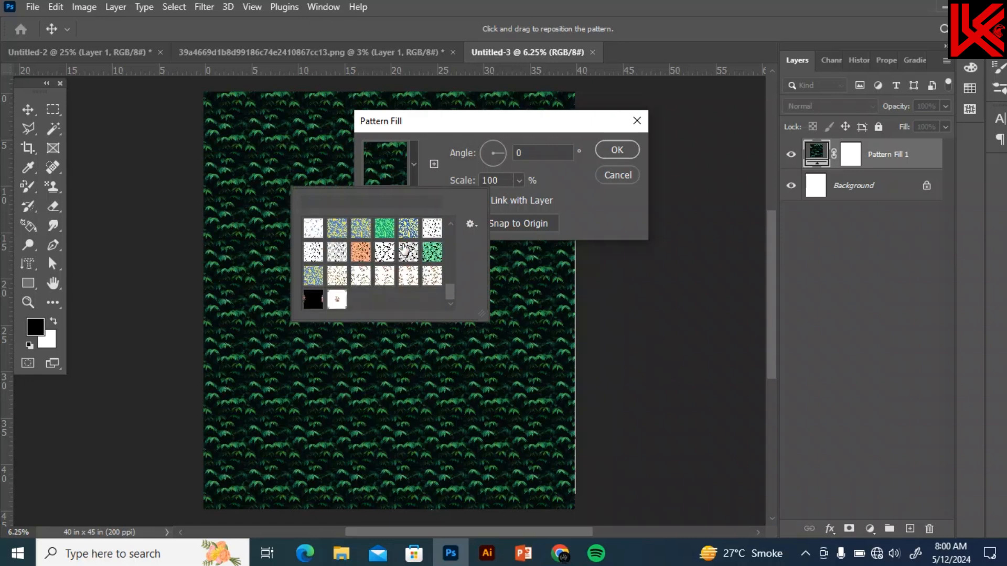
pyautogui.click(337, 297)
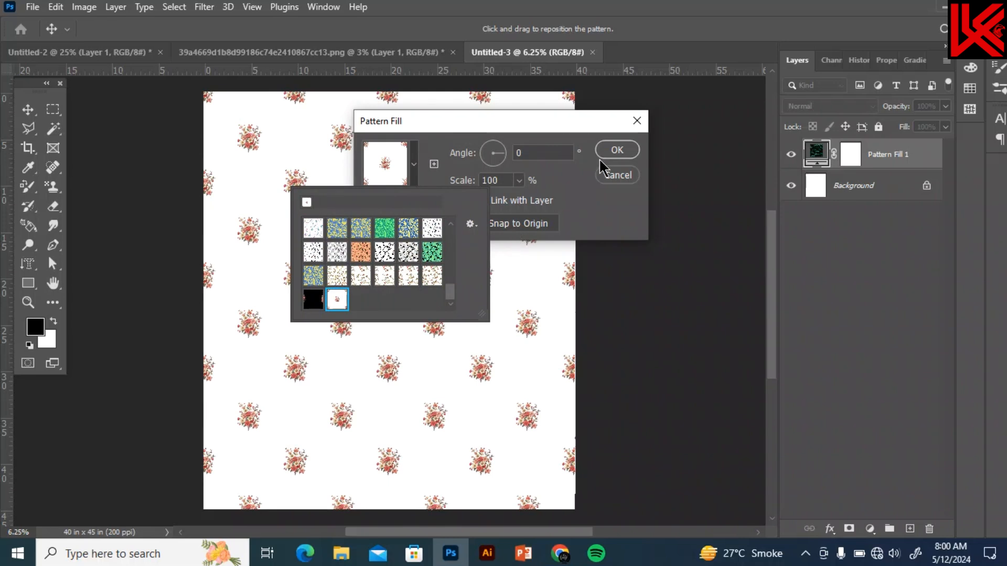
pyautogui.click(616, 152)
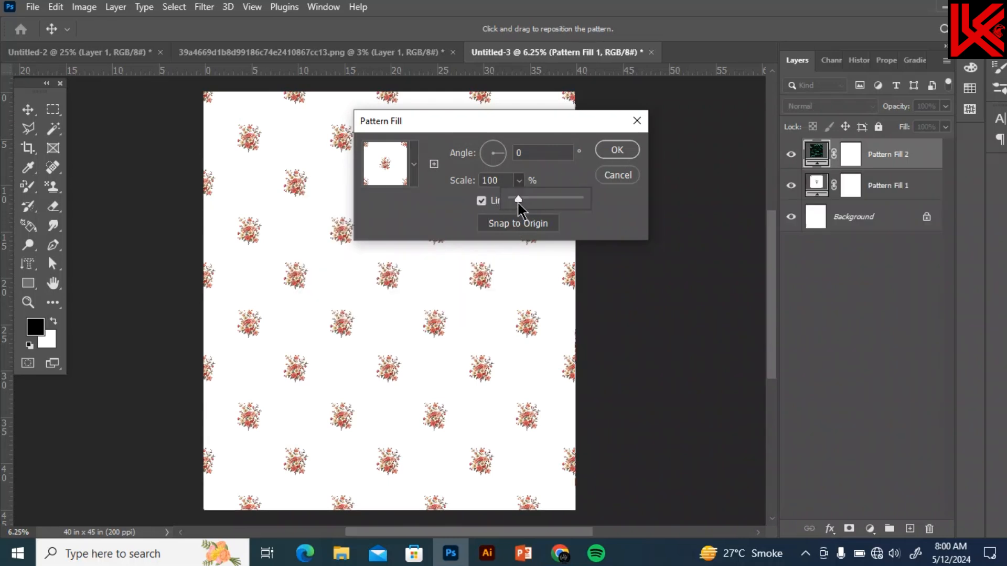
pyautogui.moveTo(518, 202)
pyautogui.mouseDown()
pyautogui.moveTo(541, 198)
pyautogui.moveTo(527, 201)
pyautogui.mouseUp()
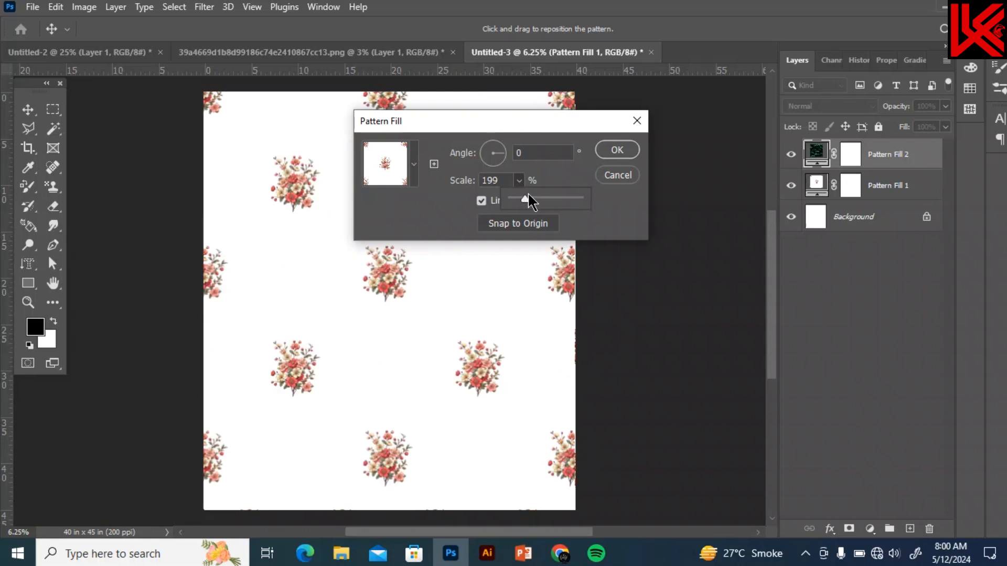
pyautogui.click(617, 150)
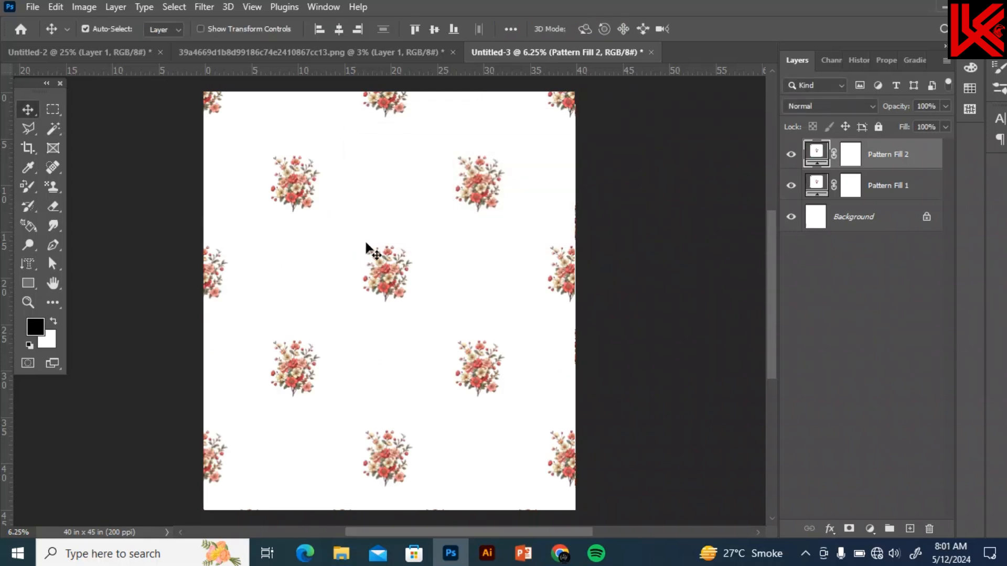
# Examine the central bouquet of the pattern fill up close and check the repeat across the canvas
pyautogui.hotkey('ctrl', '+')
pyautogui.hotkey('ctrl', '+')
pyautogui.hotkey('ctrl', '+')
pyautogui.hotkey('ctrl', '+')
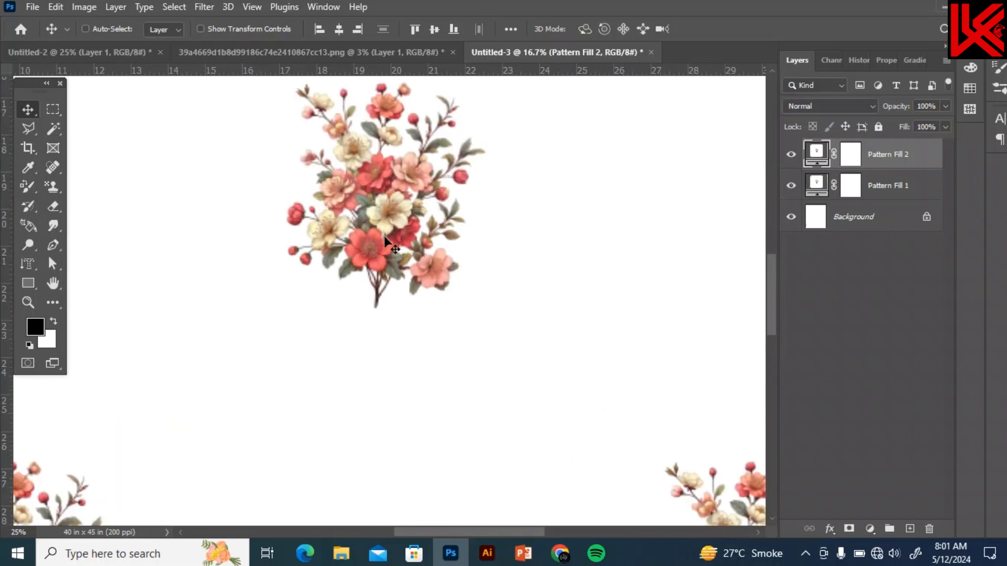
pyautogui.scroll(5, 386, 238)
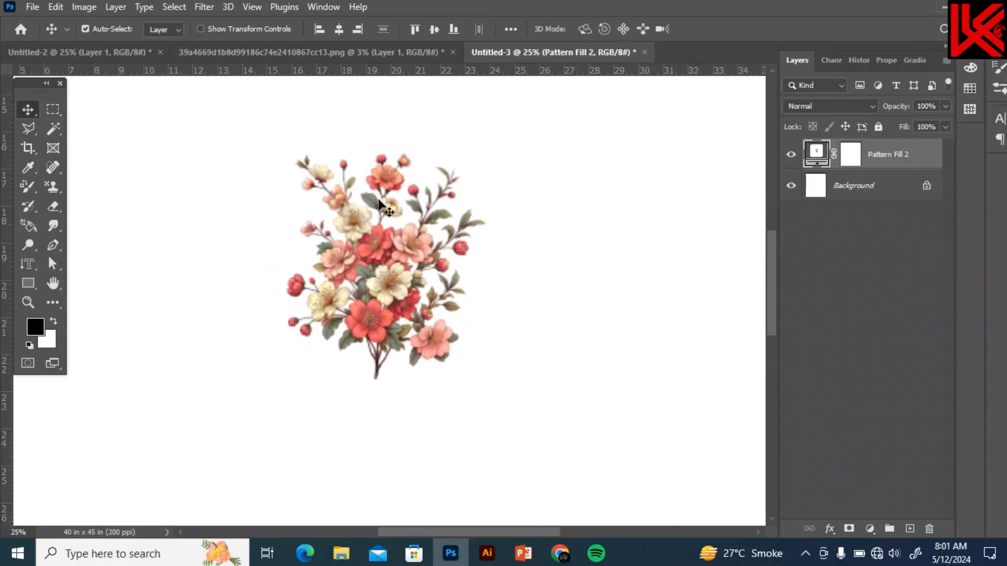
pyautogui.hotkey('ctrl', '-')
pyautogui.hotkey('ctrl', '-')
pyautogui.hotkey('ctrl', '-')
pyautogui.hotkey('ctrl', '-')
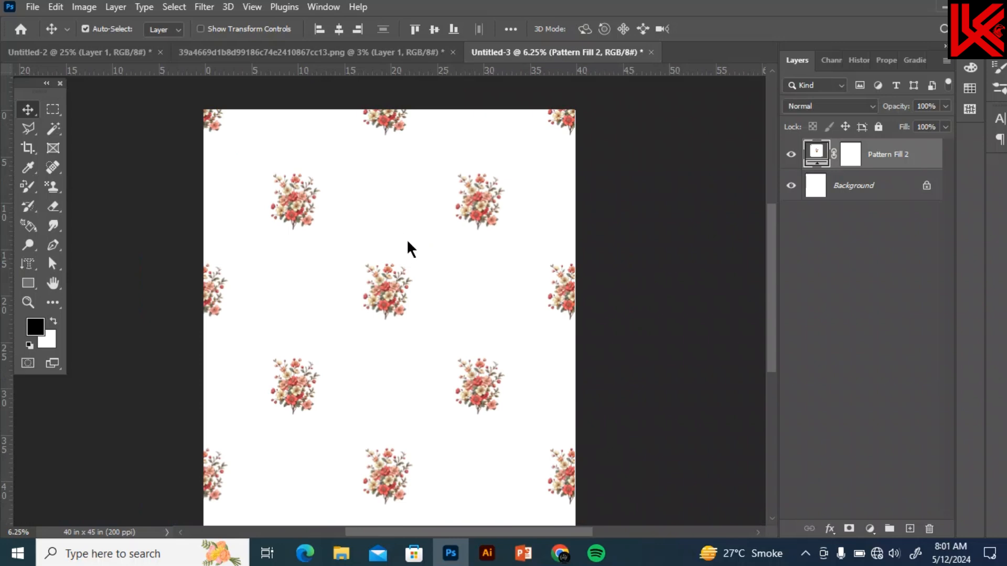
# Inspect the bouquet pattern at print size for detail and review the repeat over the whole canvas
pyautogui.rightClick(408, 242)
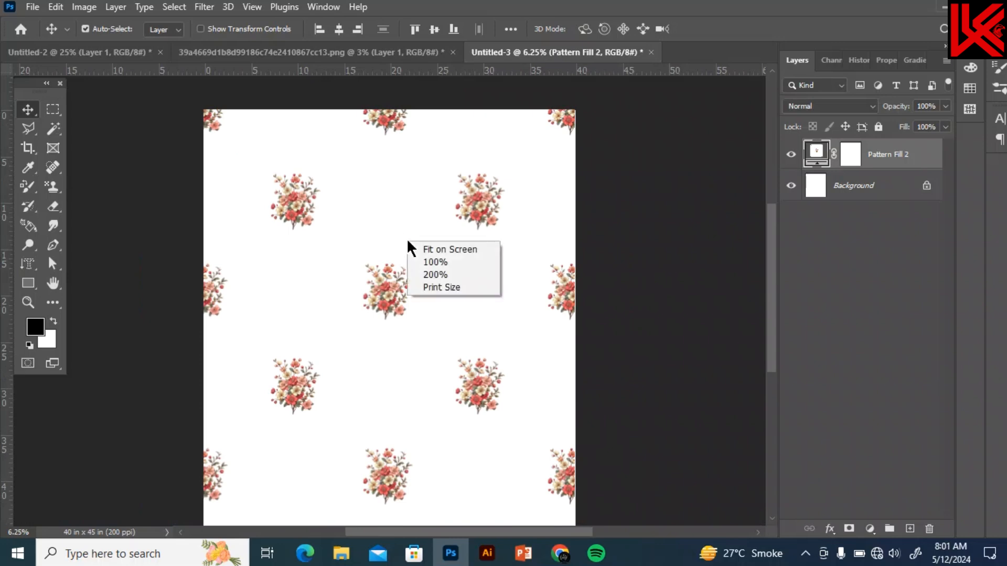
pyautogui.click(441, 287)
pyautogui.scroll(3, 429, 295)
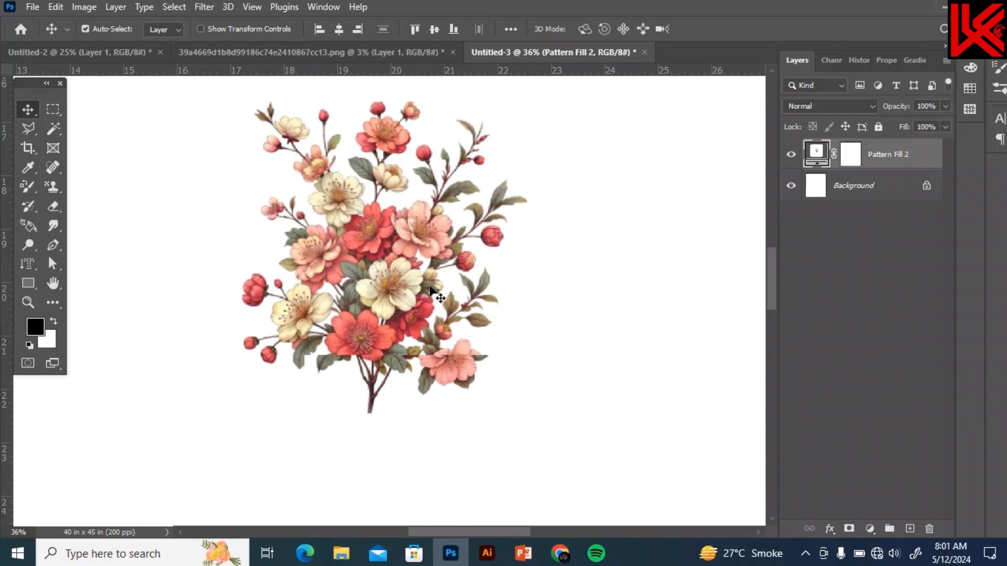
pyautogui.moveTo(461, 531); pyautogui.dragTo(438, 481)
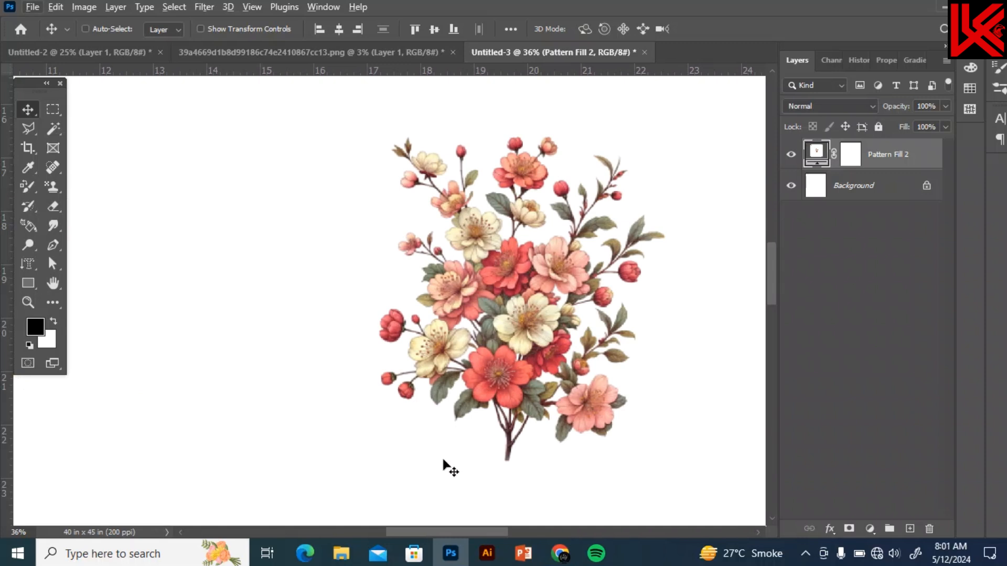
pyautogui.hotkey('ctrl', '-')
pyautogui.hotkey('ctrl', '-')
pyautogui.hotkey('ctrl', '-')
pyautogui.hotkey('ctrl', '-')
pyautogui.hotkey('ctrl', '-')
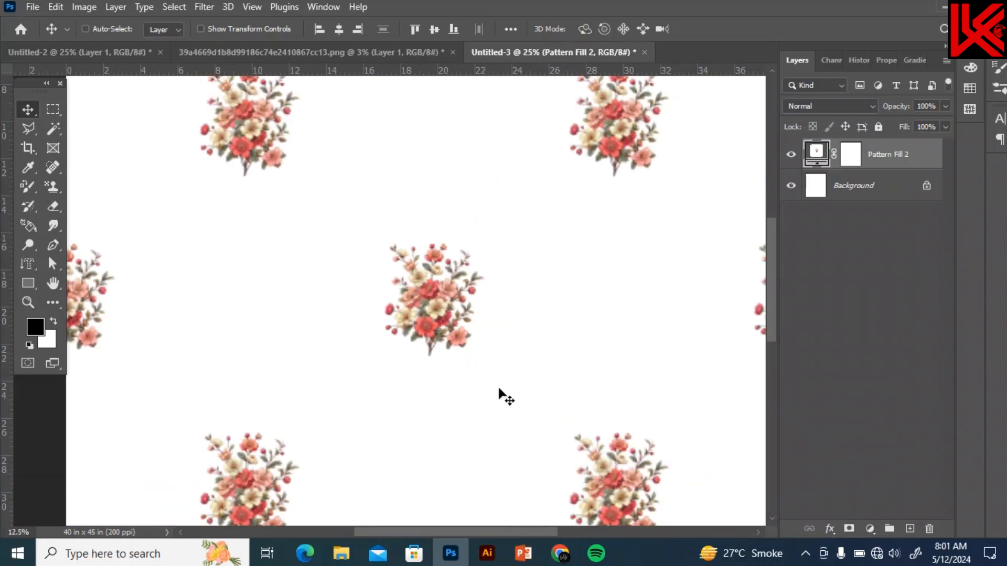
pyautogui.hotkey('ctrl', '-')
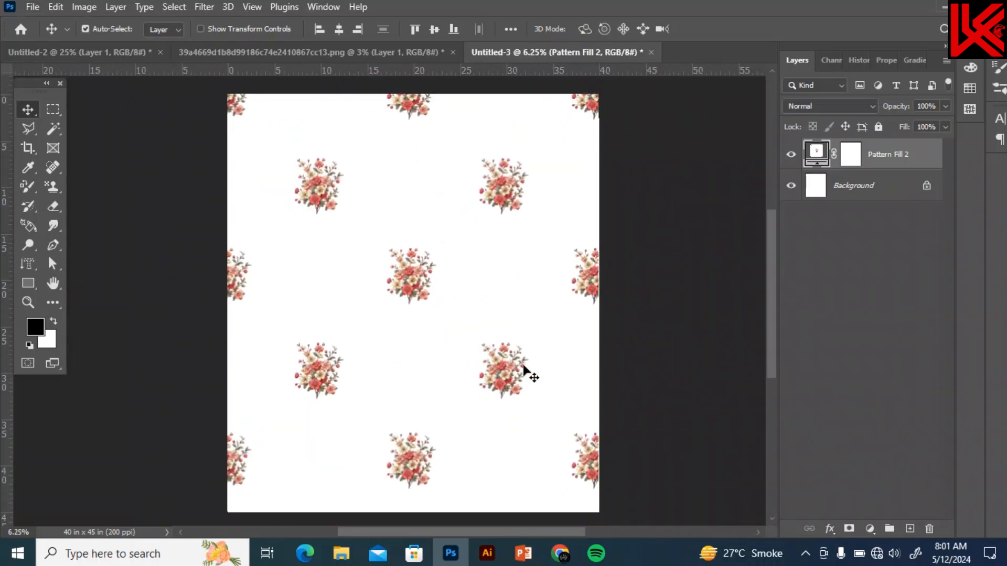
# Return to the Untitled-2 tile document, duplicate the central bouquet and move the copy up and left of it
pyautogui.click(316, 51)
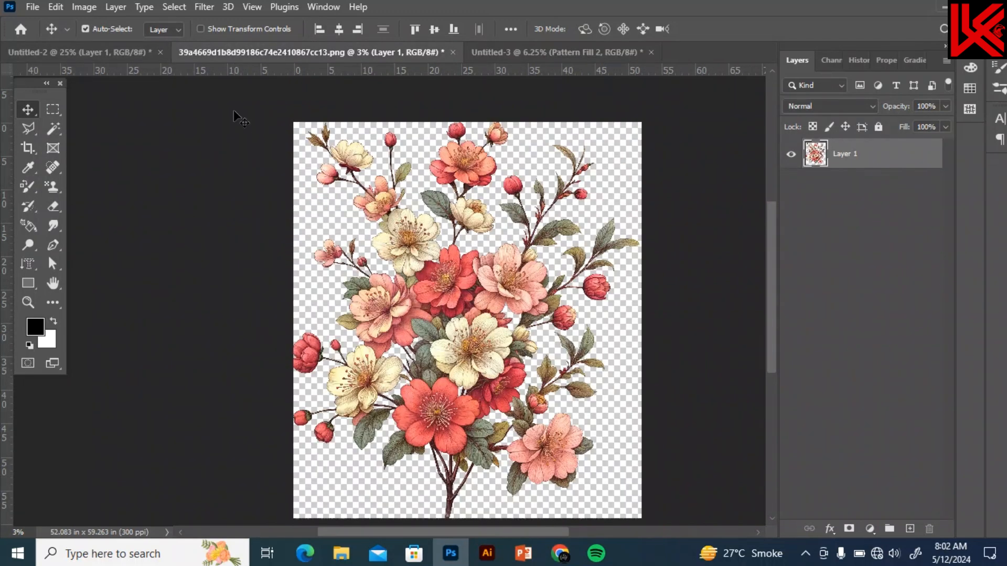
pyautogui.click(109, 48)
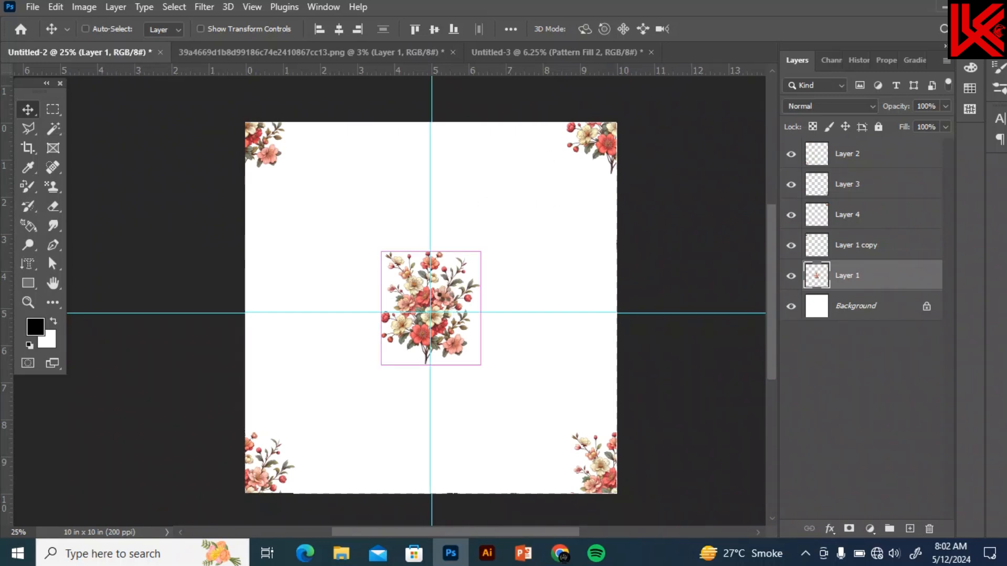
pyautogui.hotkey('ctrl', 'c')
pyautogui.hotkey('ctrl', 'v')
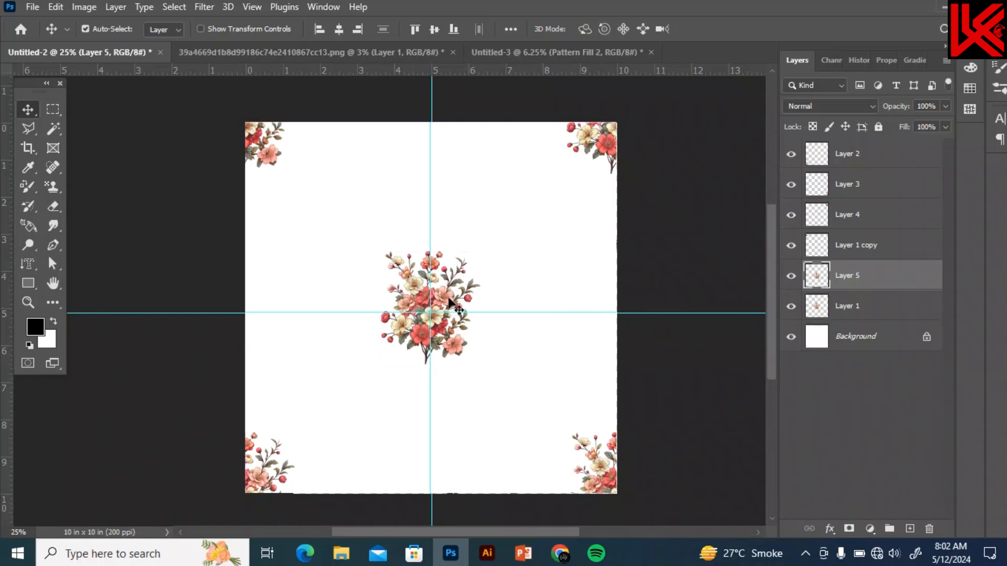
pyautogui.moveTo(449, 298); pyautogui.dragTo(351, 223)
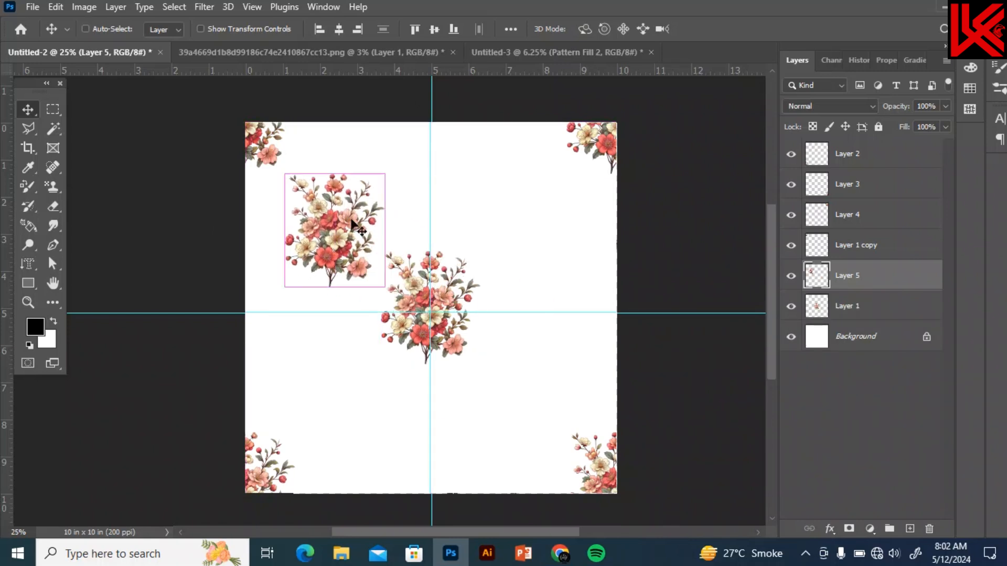
# Scale the copied bouquet to 66.76% and place it between the upper-left corner piece and the central bouquet
pyautogui.hotkey('ctrl', 't')
pyautogui.moveTo(379, 179); pyautogui.dragTo(352, 211)
pyautogui.moveTo(328, 267); pyautogui.dragTo(335, 232)
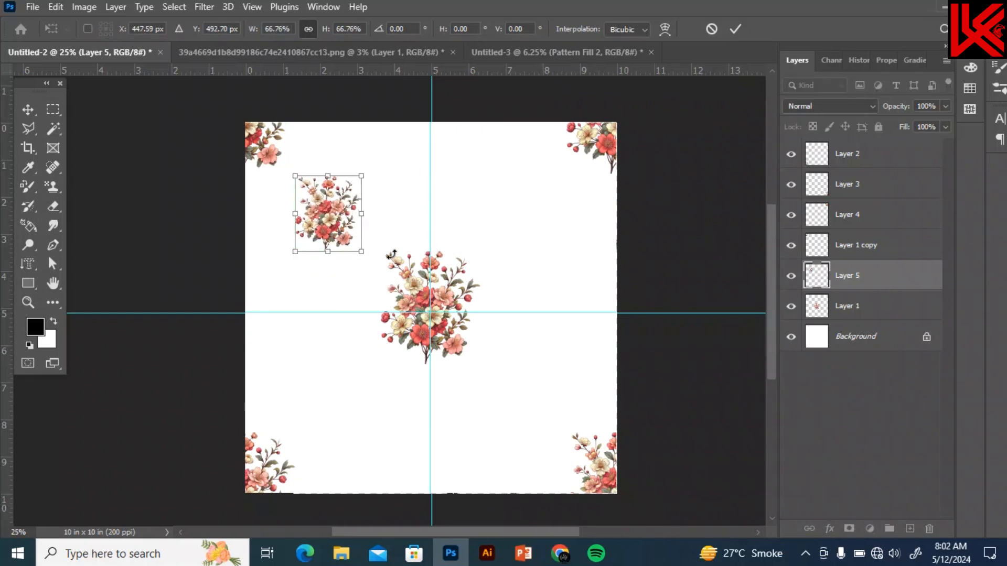
pyautogui.press('Return')
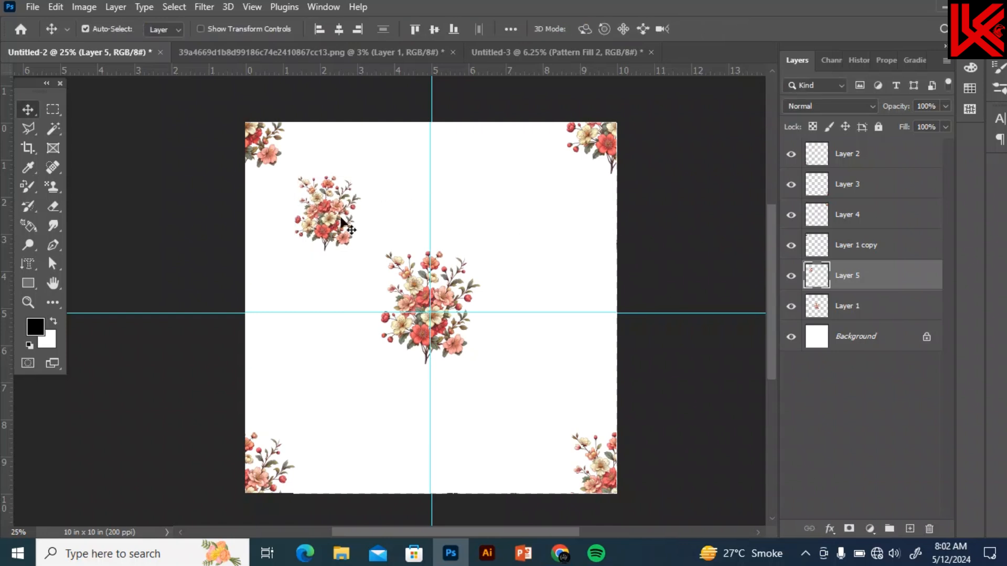
# Duplicate the small upper-left bouquet and place the copy level with it, between the upper-right corner piece and the central bouquet
pyautogui.hotkey('ctrl', 'c')
pyautogui.hotkey('ctrl', 'v')
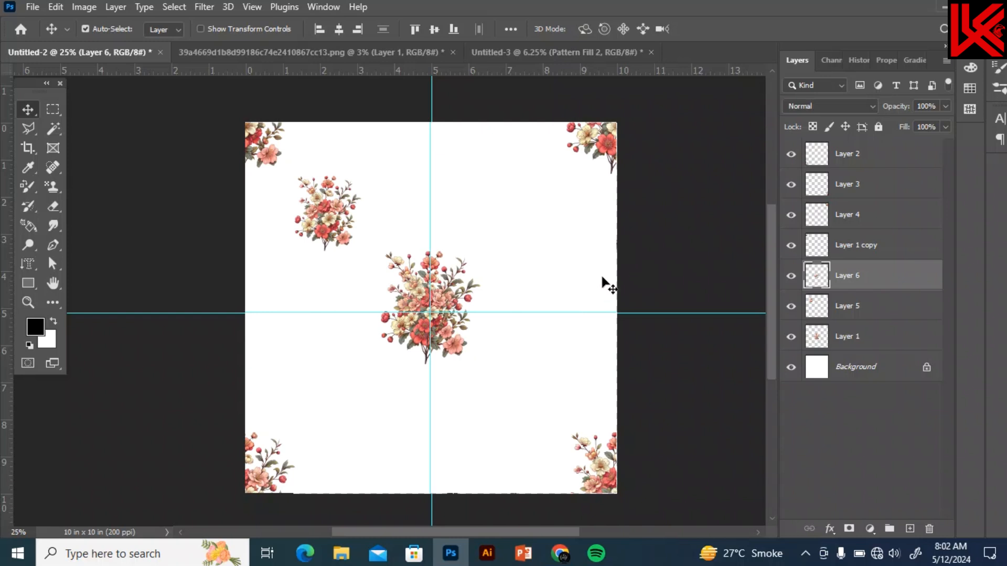
pyautogui.hotkey('ctrl', 't')
pyautogui.moveTo(435, 308); pyautogui.dragTo(535, 218)
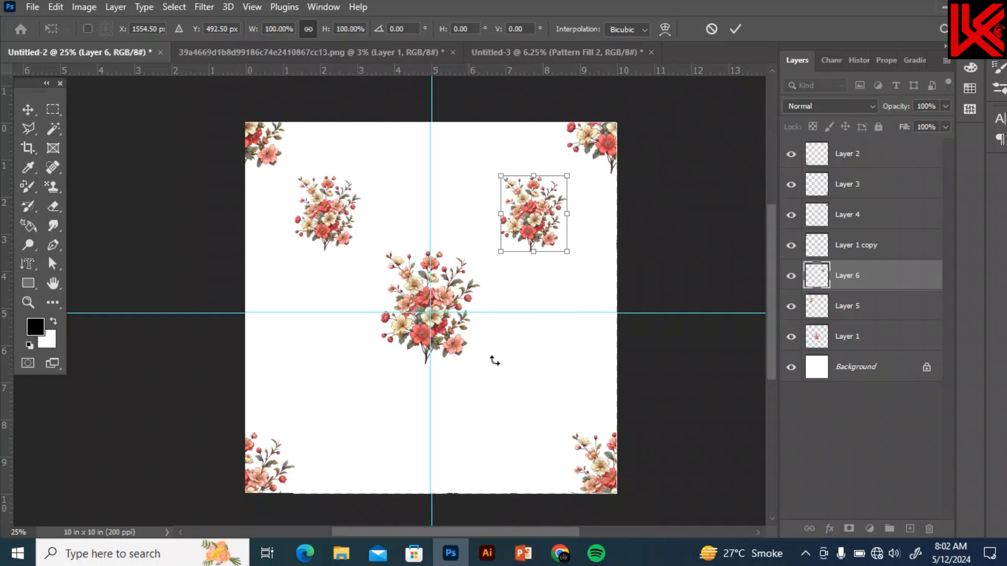
pyautogui.press('Return')
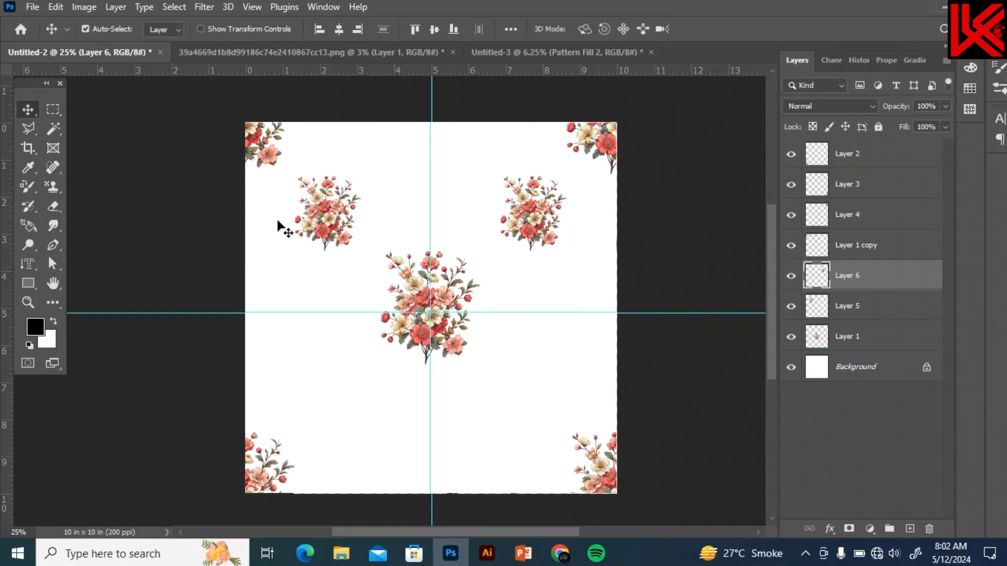
# Copy both small upper bouquets into the lower half of the tile, directly below the originals, and nudge the copies slightly upward
pyautogui.moveTo(278, 221); pyautogui.dragTo(540, 198)
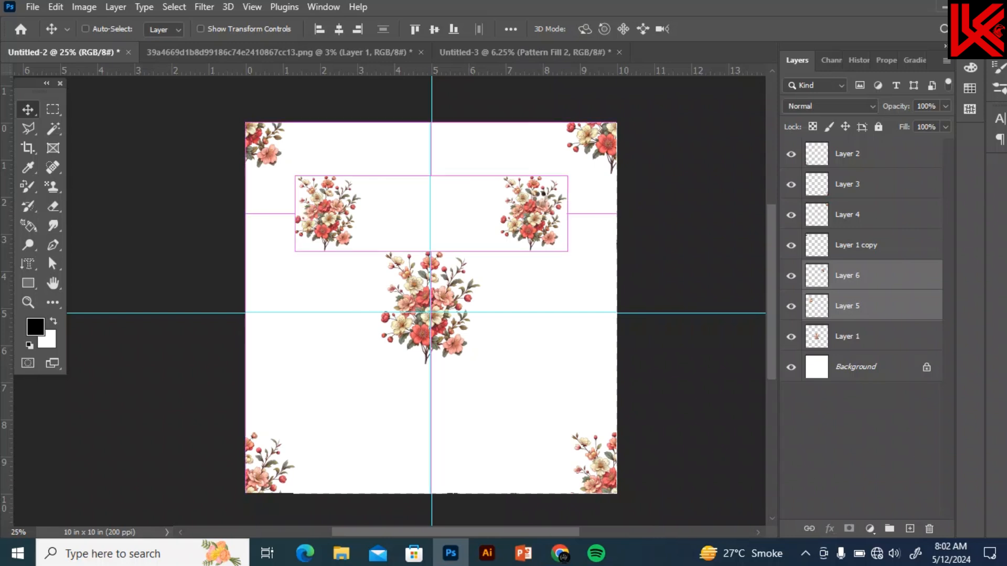
pyautogui.moveTo(457, 152); pyautogui.dragTo(457, 246)
pyautogui.moveTo(544, 308); pyautogui.dragTo(536, 384)
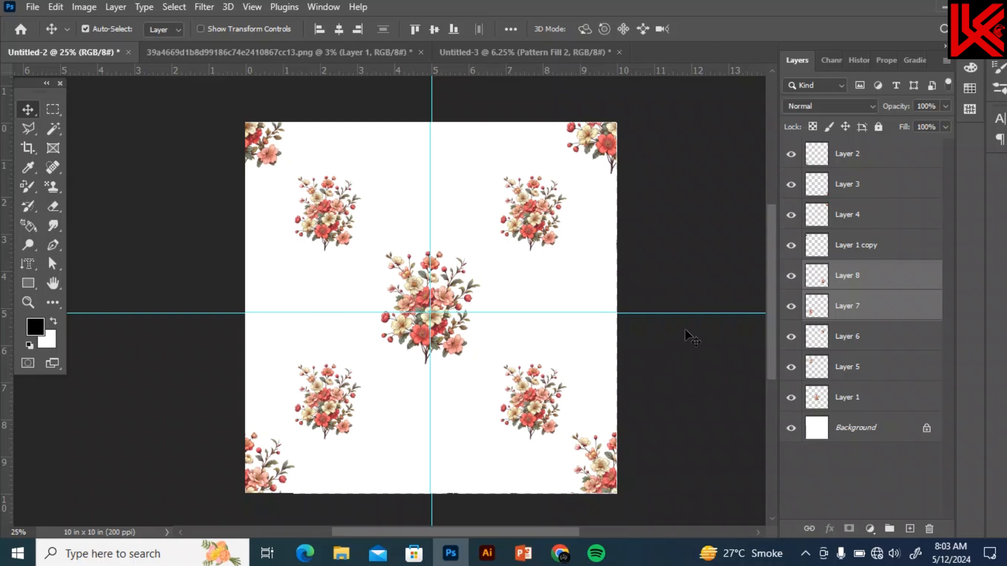
pyautogui.hotkey('shift', 'Up')
pyautogui.hotkey('shift', 'Up')
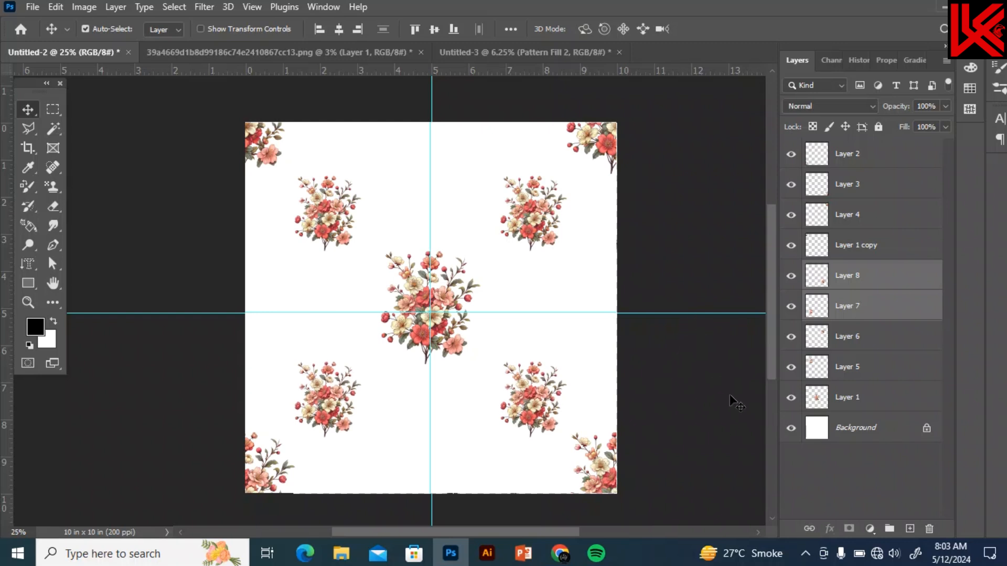
pyautogui.click(729, 394)
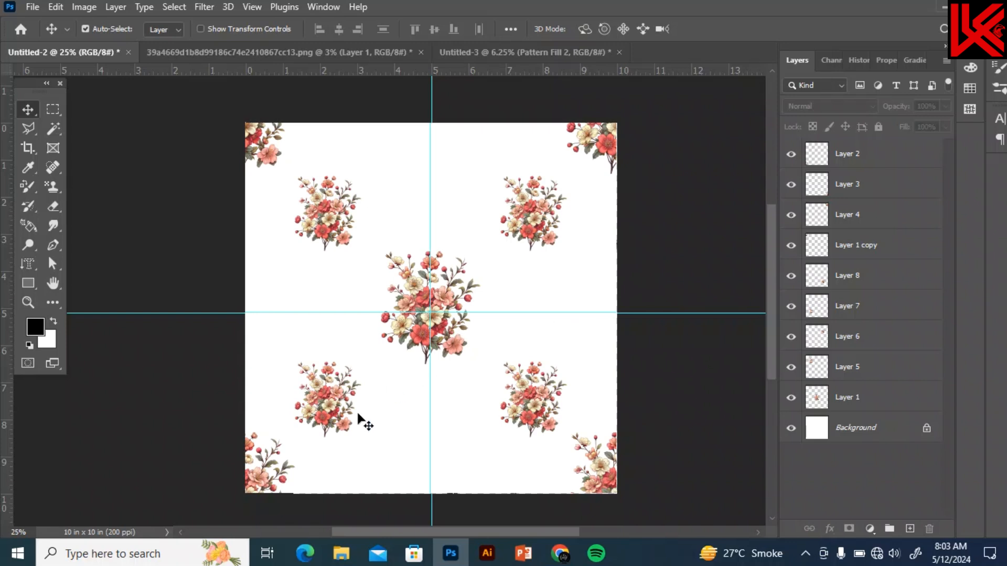
# Duplicate the small lower-left bouquet and place the copy on the vertical centre guide, just above the tile's bottom edge
pyautogui.click(325, 396)
pyautogui.hotkey('ctrl', 'c')
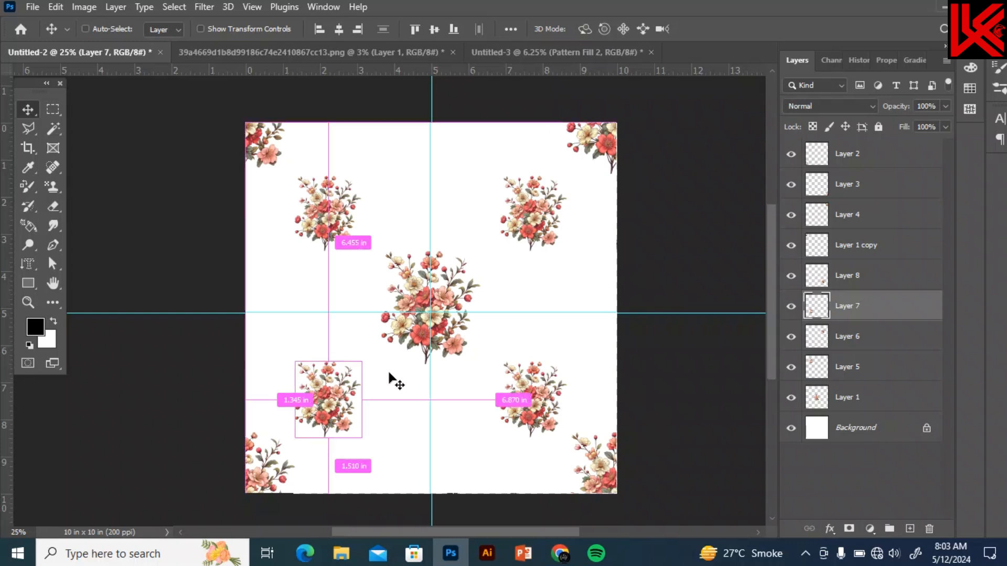
pyautogui.hotkey('ctrl', 'v')
pyautogui.moveTo(430, 293); pyautogui.dragTo(441, 443)
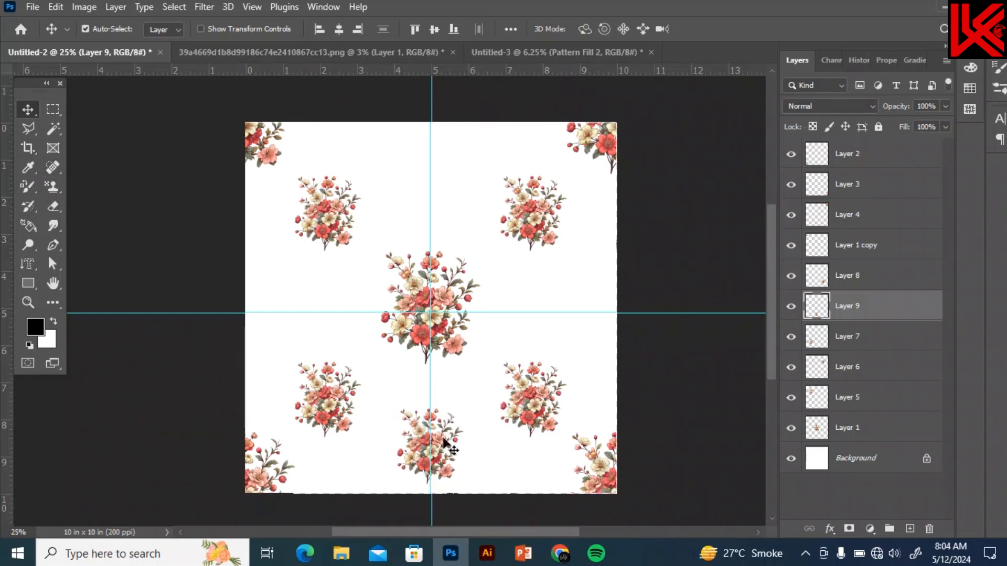
pyautogui.moveTo(445, 442)
pyautogui.mouseDown()
pyautogui.moveTo(447, 428)
pyautogui.moveTo(444, 450)
pyautogui.mouseUp()
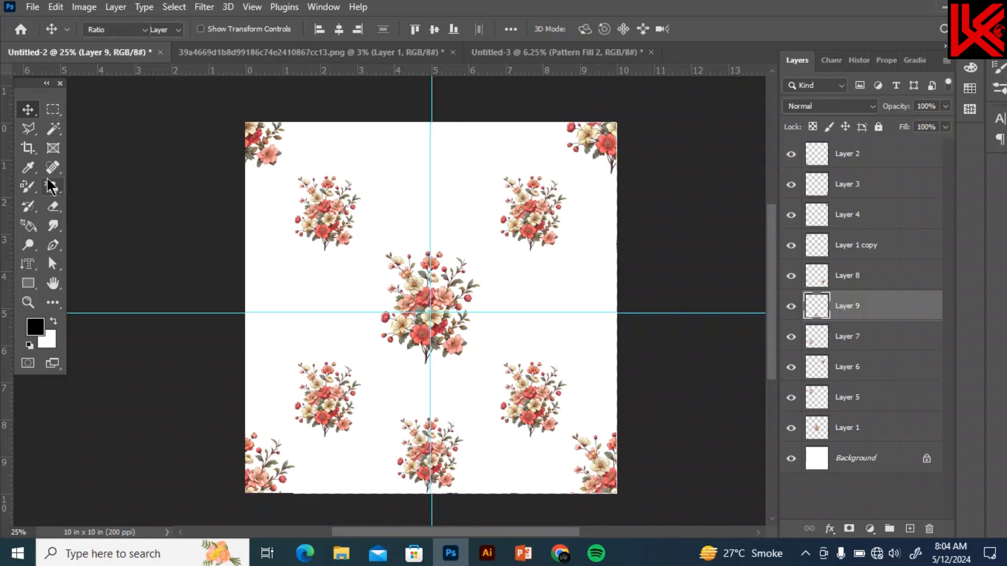
# Crop the document to its current canvas bounds and toggle the bottom-centre bouquet's visibility to check its layer
pyautogui.click(29, 148)
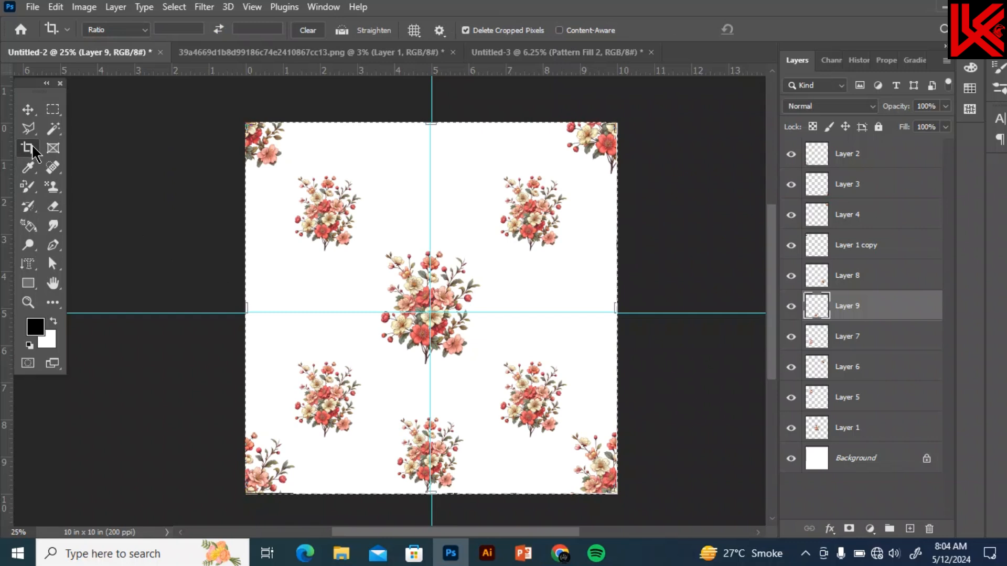
pyautogui.doubleClick(501, 341)
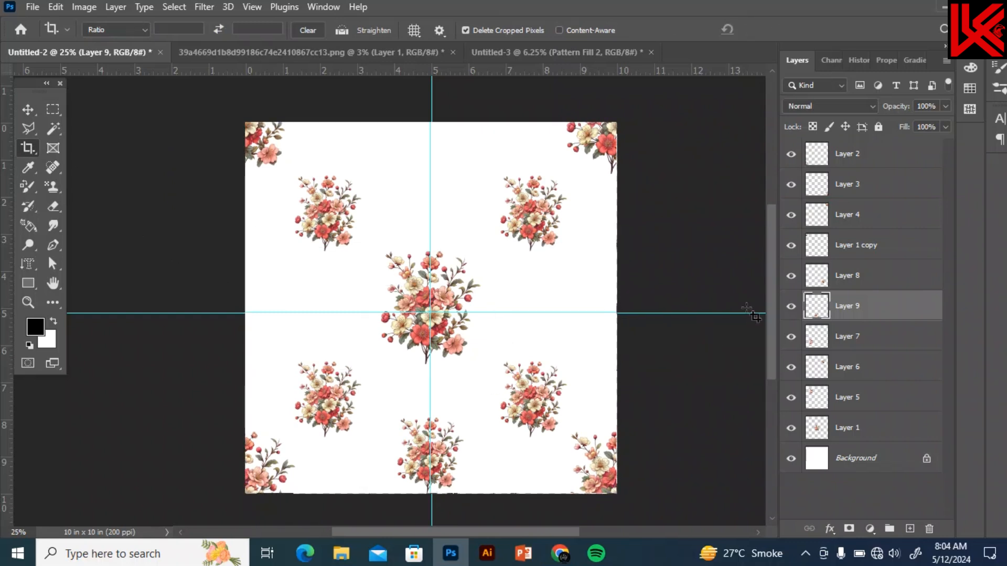
pyautogui.click(791, 309)
pyautogui.click(791, 309)
# Offset the bottom-centre bouquet by 0 pixels horizontally and 200 pixels down with Wrap Around, splitting it across the top and bottom edges
pyautogui.click(205, 7)
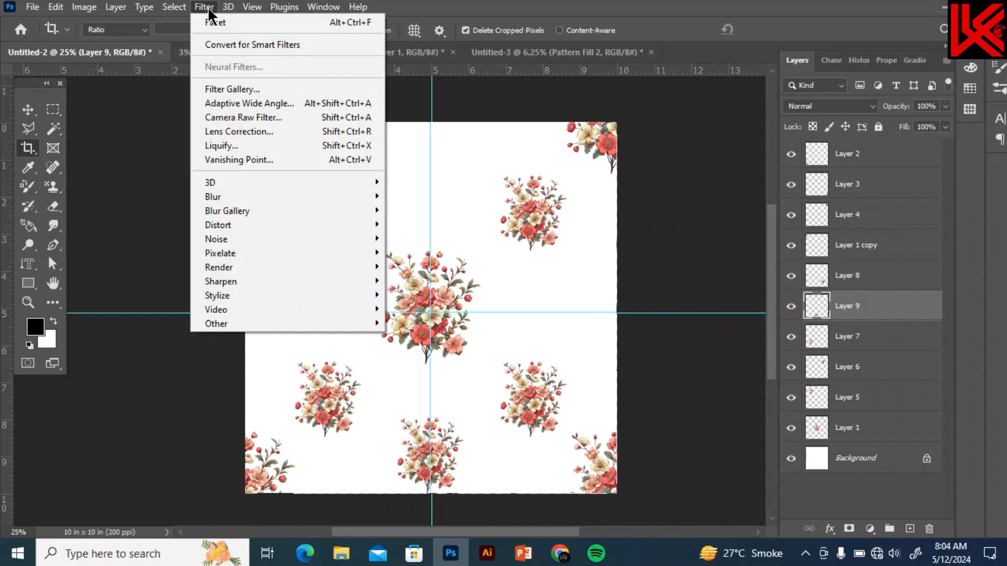
pyautogui.moveTo(363, 322)
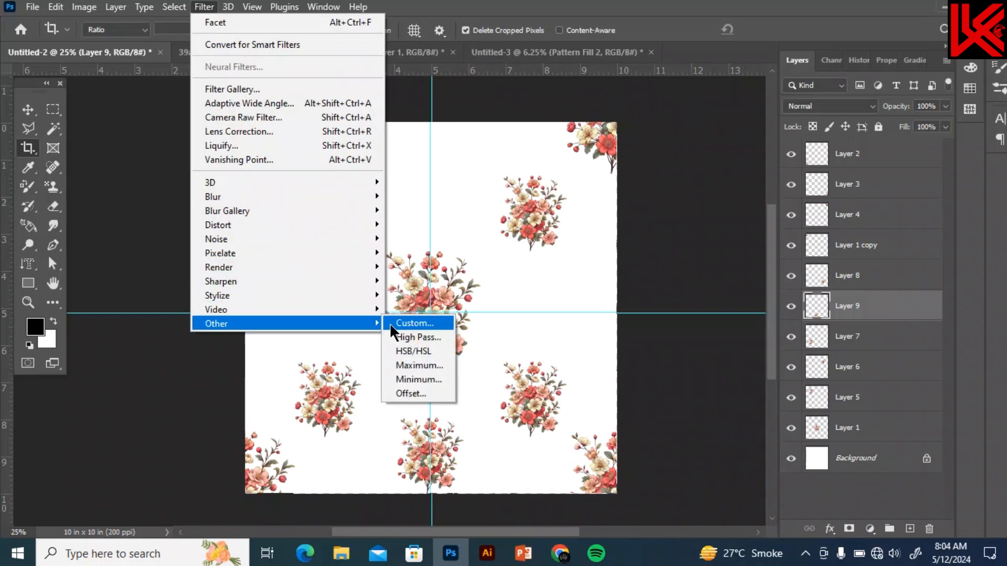
pyautogui.click(403, 394)
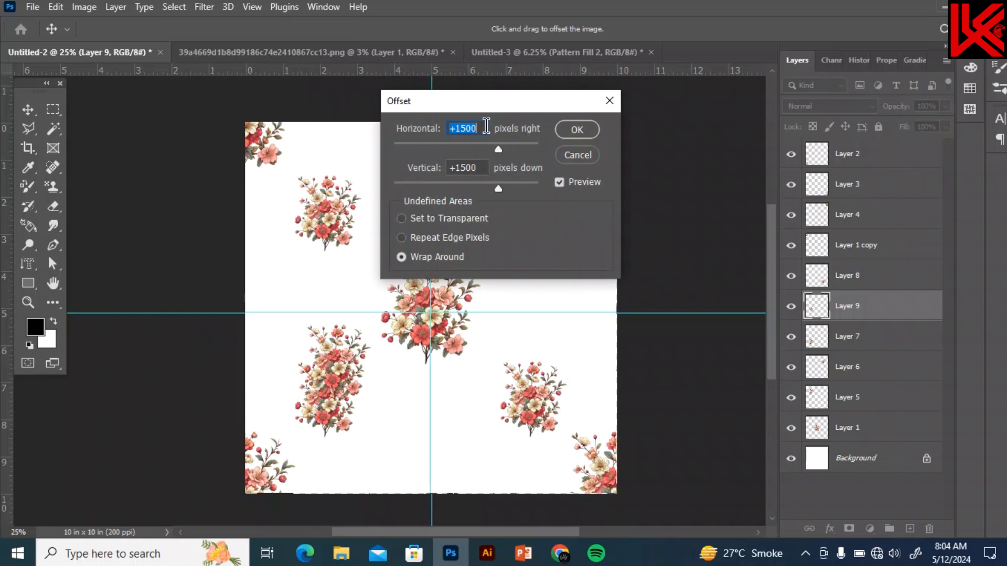
pyautogui.write('0')
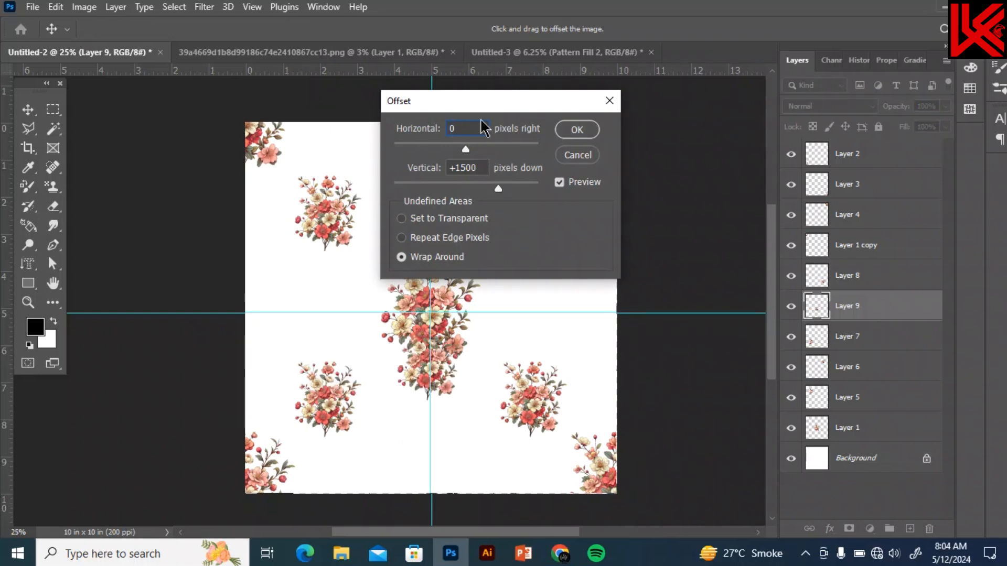
pyautogui.moveTo(486, 106); pyautogui.dragTo(594, 115)
pyautogui.moveTo(586, 173); pyautogui.dragTo(556, 172)
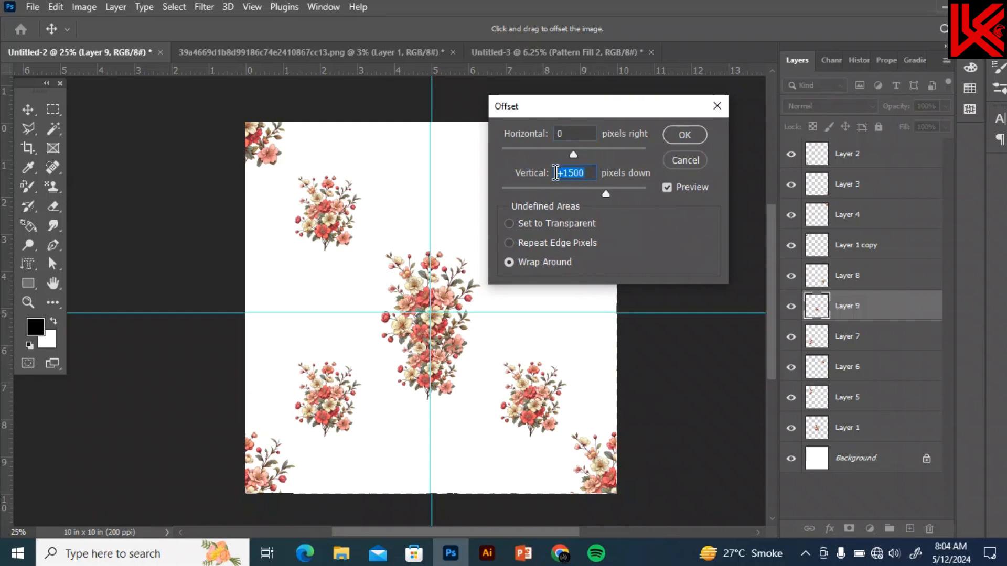
pyautogui.write('0')
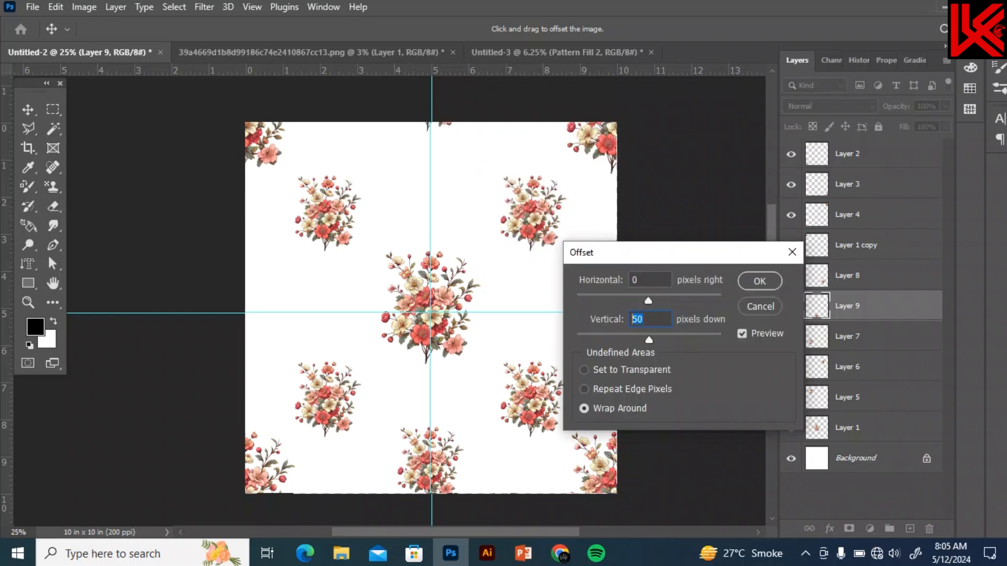
pyautogui.write('100')
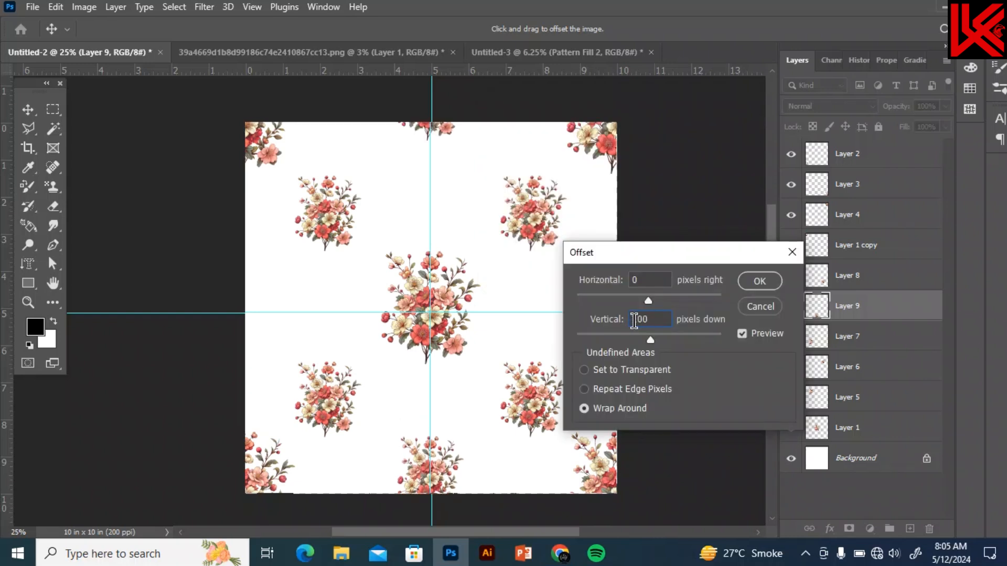
pyautogui.moveTo(646, 321); pyautogui.dragTo(631, 318)
pyautogui.write('200')
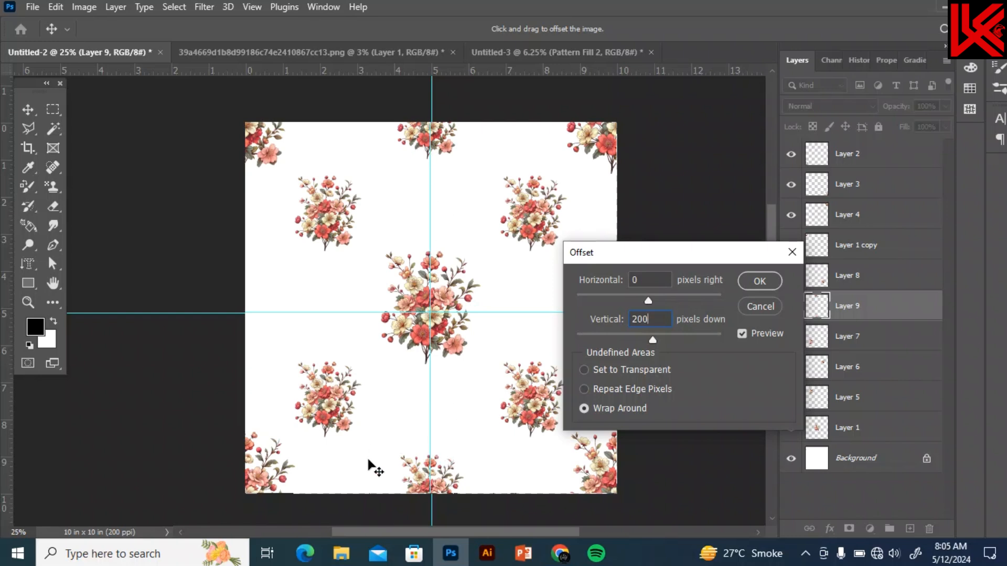
pyautogui.click(758, 281)
# Paste another copy of the small bouquet at the centre of the tile and check its layer's visibility
pyautogui.press('c')
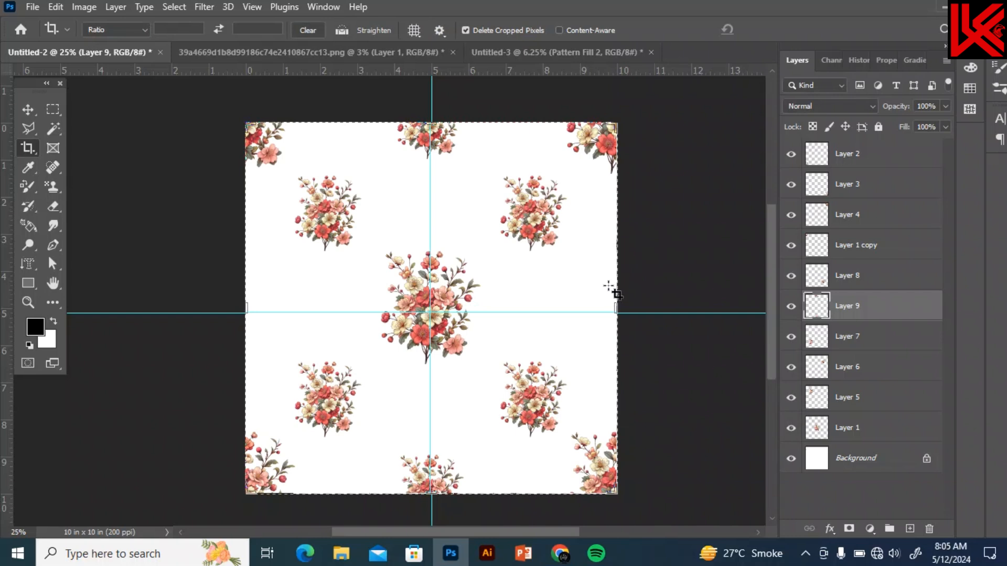
pyautogui.hotkey('ctrl', 'v')
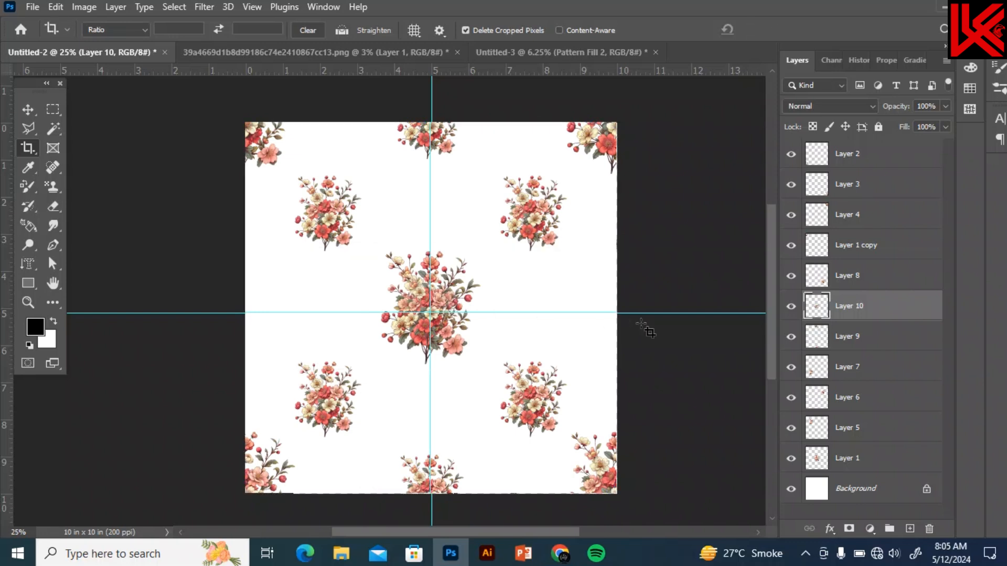
pyautogui.click(791, 307)
# Start an Offset filter with Wrap Around on the newly pasted bouquet, set to 1000 pixels horizontally and 0 pixels vertically
pyautogui.click(203, 7)
pyautogui.moveTo(376, 323)
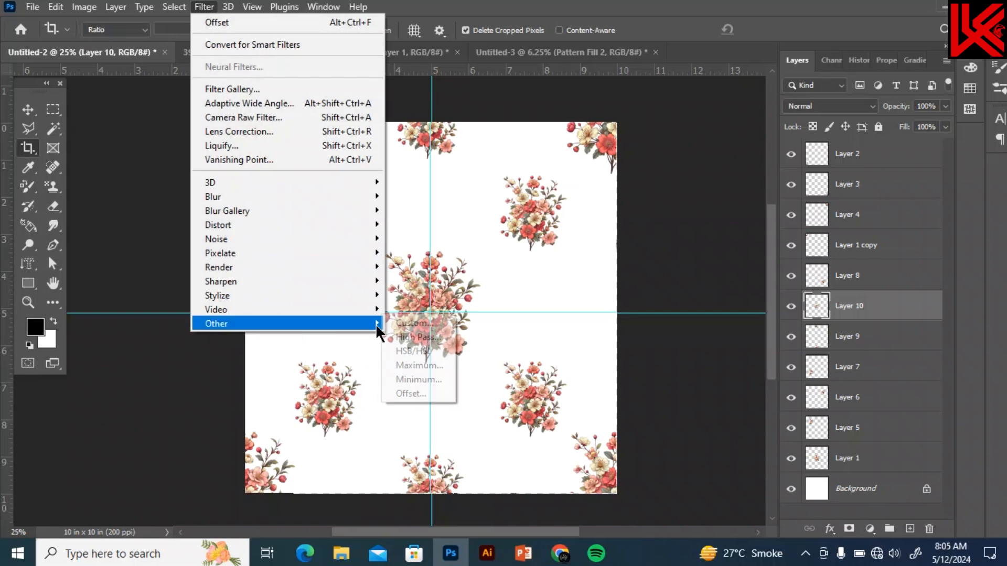
pyautogui.click(414, 393)
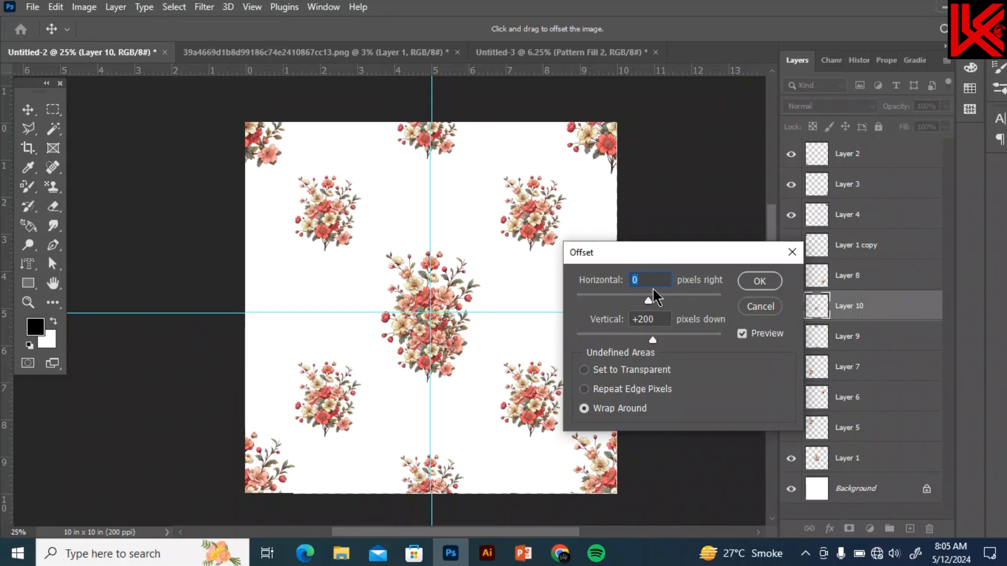
pyautogui.moveTo(655, 325); pyautogui.dragTo(615, 318)
pyautogui.press('BackSpace')
pyautogui.press('BackSpace')
pyautogui.press('BackSpace')
pyautogui.press('BackSpace')
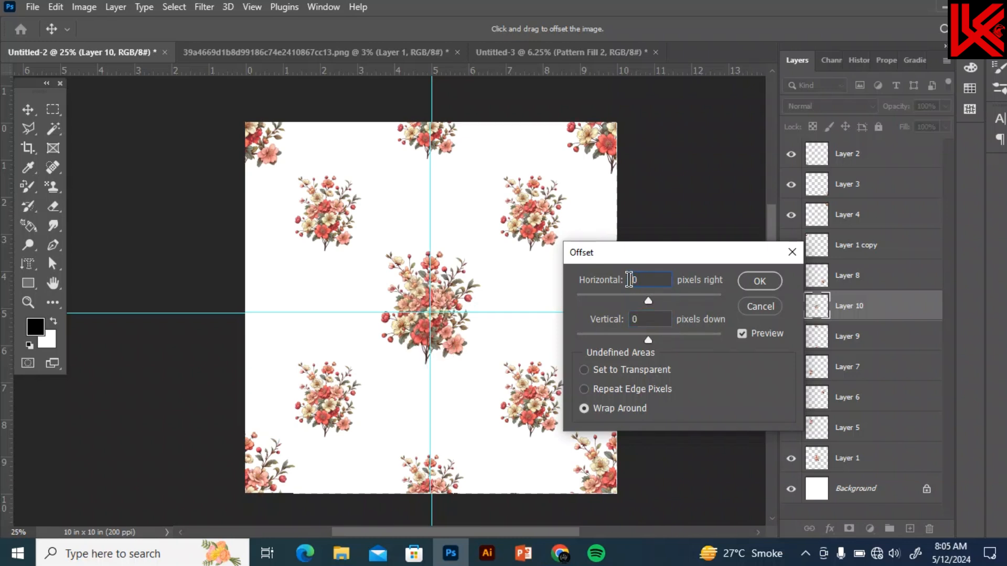
pyautogui.write('1000')
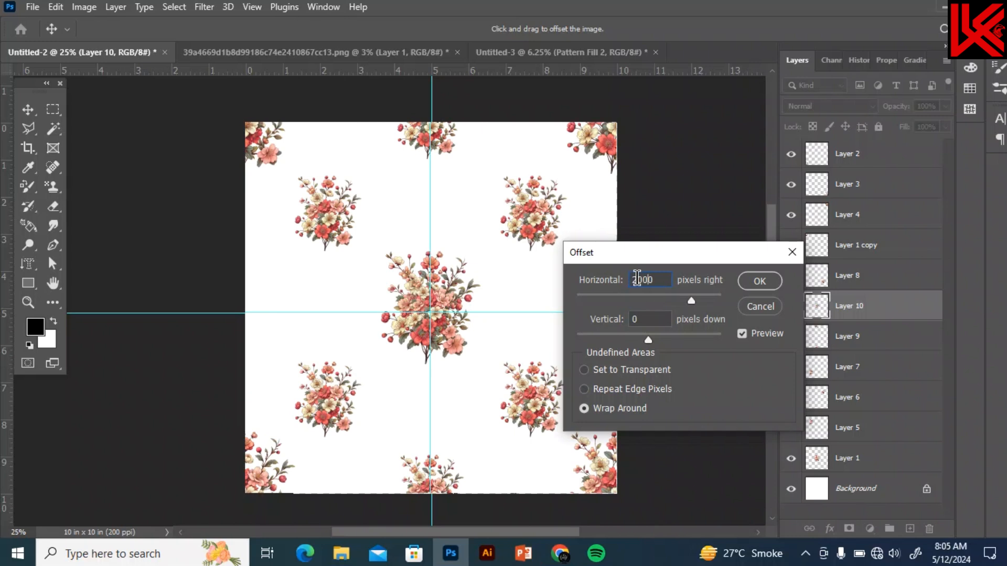
pyautogui.moveTo(644, 252); pyautogui.dragTo(753, 283)
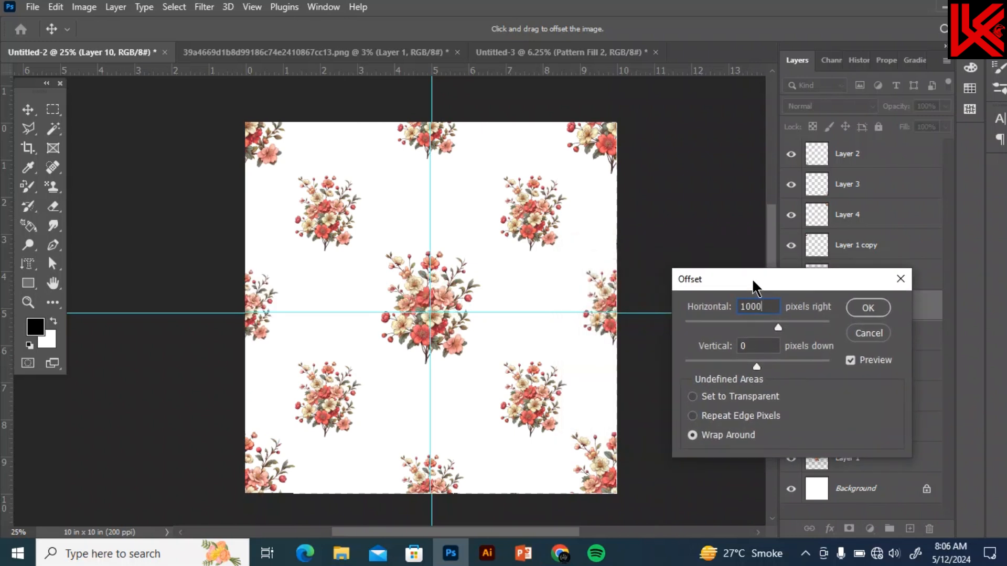
# Try a horizontal offset of 950 pixels on the bouquet copy, then return to 1000 pixels and apply the filter
pyautogui.click(716, 313)
pyautogui.write('950')
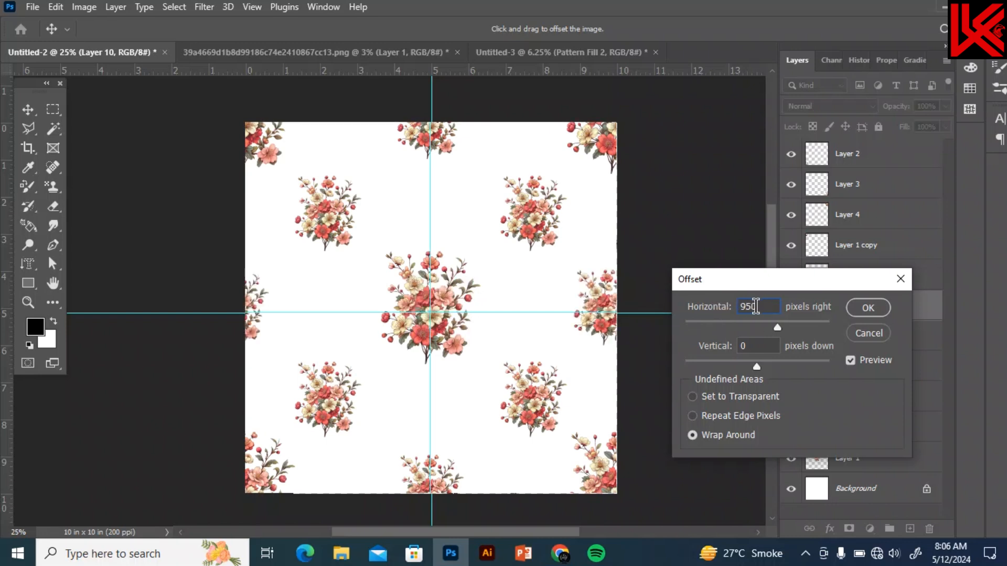
pyautogui.click(719, 307)
pyautogui.write('1000')
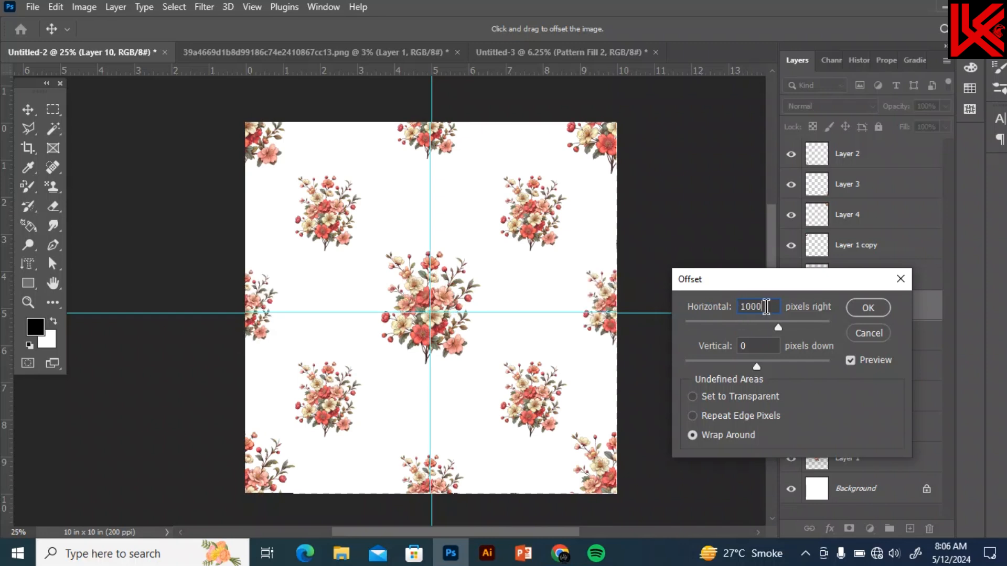
pyautogui.click(868, 308)
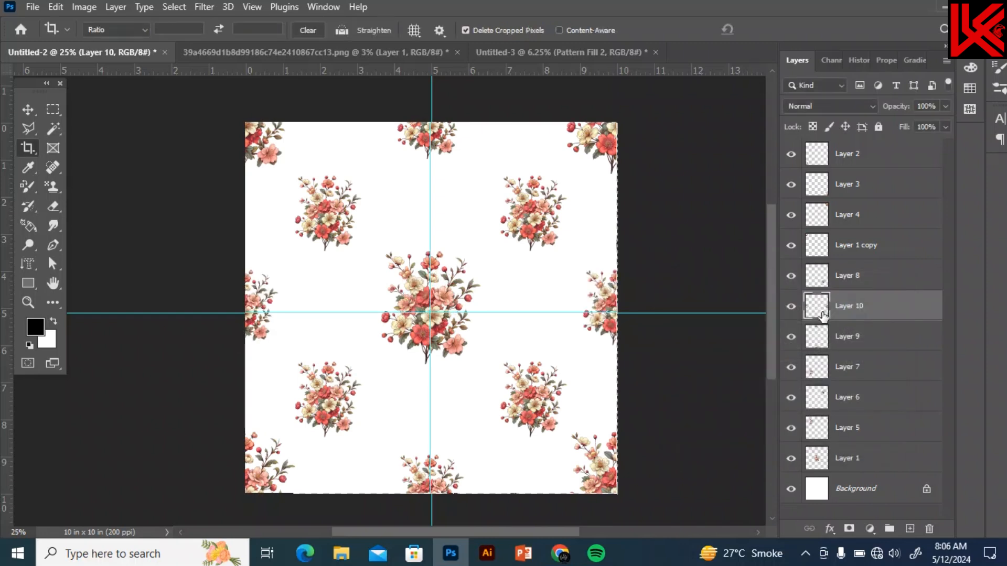
# Return to the Move tool, deselect the side bouquet layer and unlock the Background layer
pyautogui.keyDown('ctrl'); pyautogui.click(823, 313); pyautogui.keyUp('ctrl')
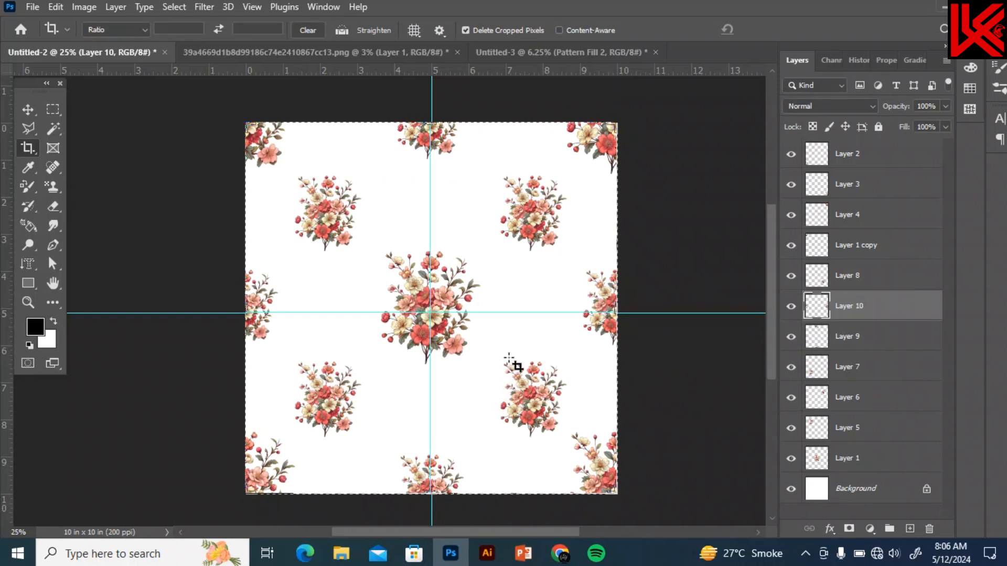
pyautogui.press('ctrl')
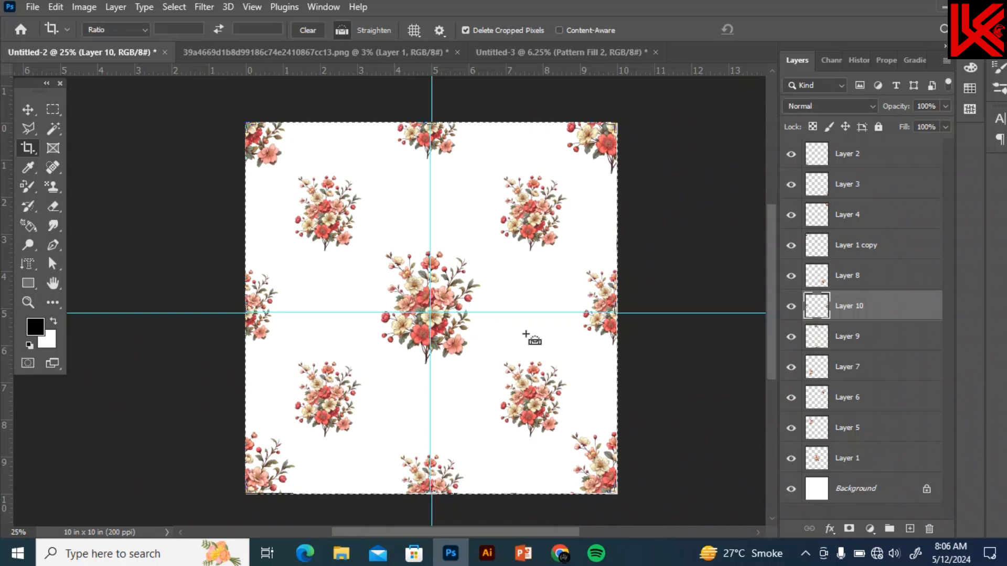
pyautogui.click(27, 110)
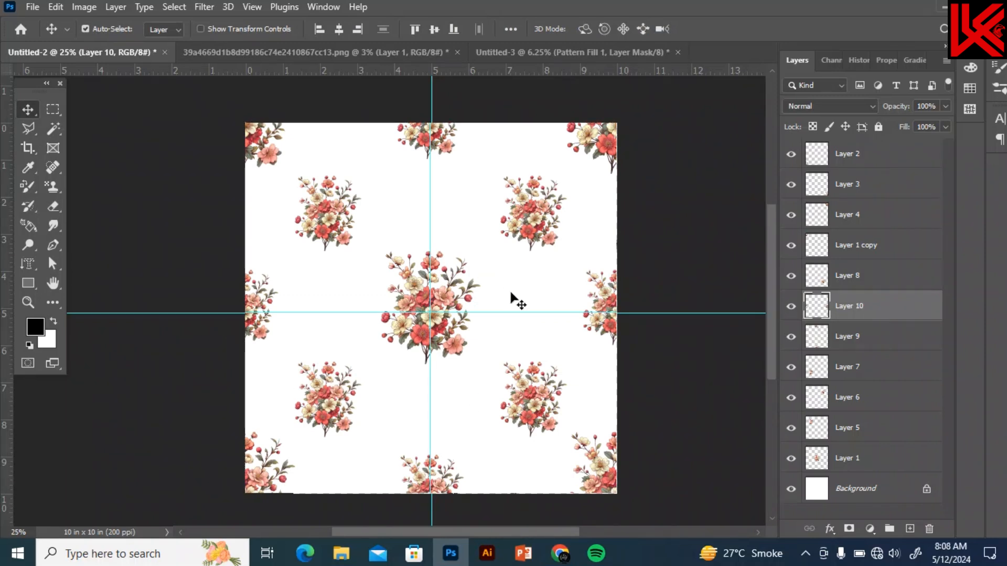
pyautogui.click(512, 294)
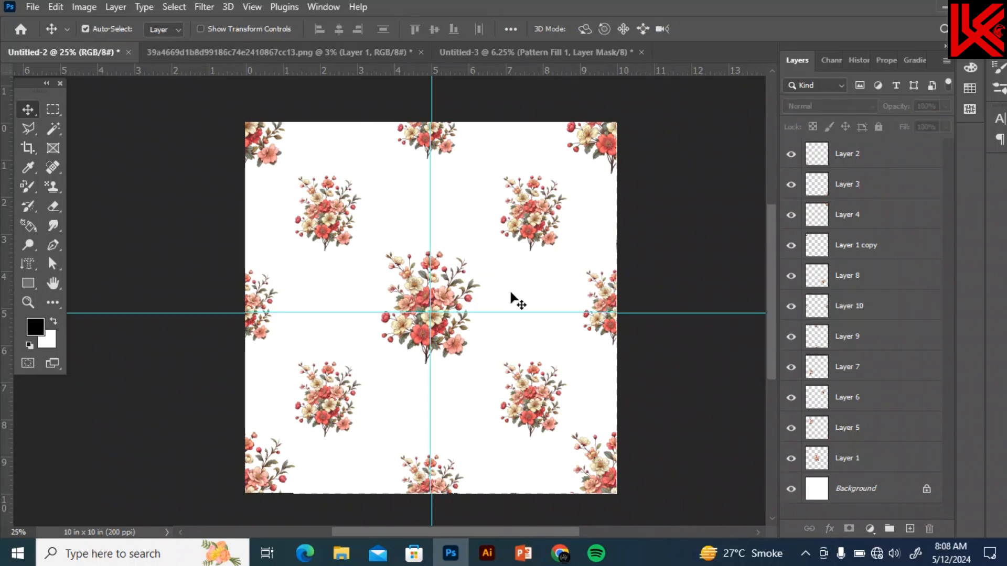
pyautogui.click(924, 493)
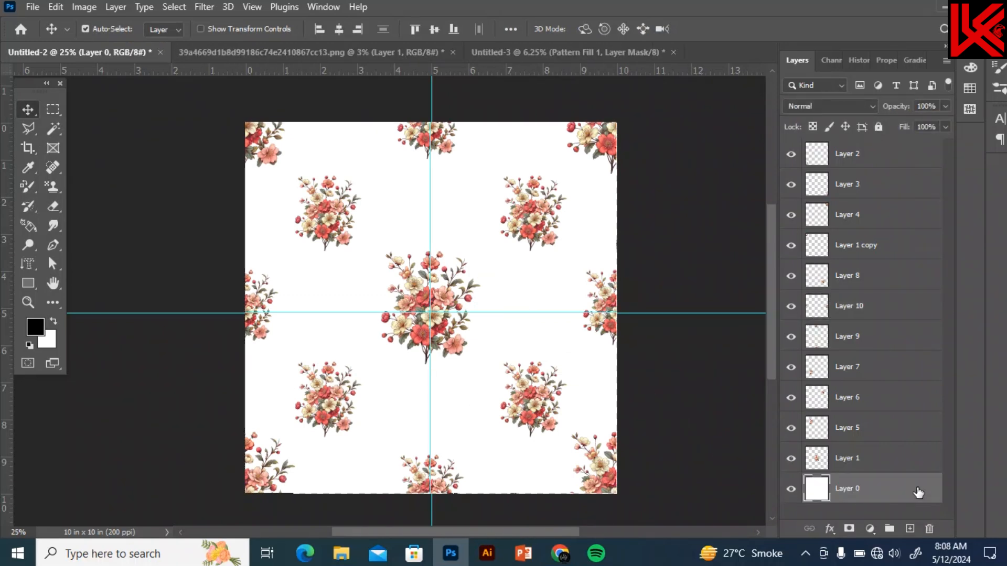
# Hide the white background layer of the floral tile and define the transparent artwork as a new pattern
pyautogui.click(791, 490)
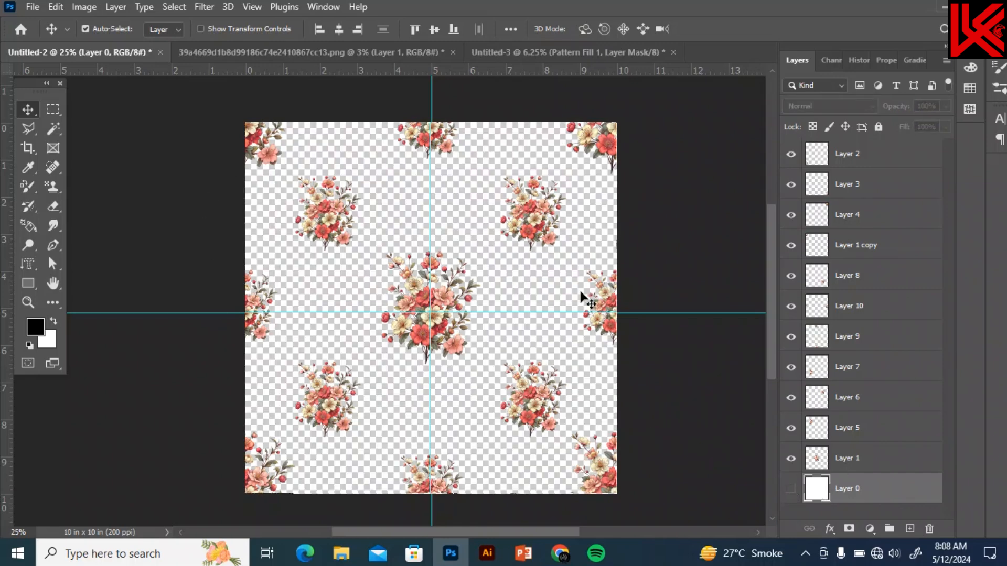
pyautogui.click(34, 7)
pyautogui.click(33, 8)
pyautogui.click(56, 7)
pyautogui.click(189, 422)
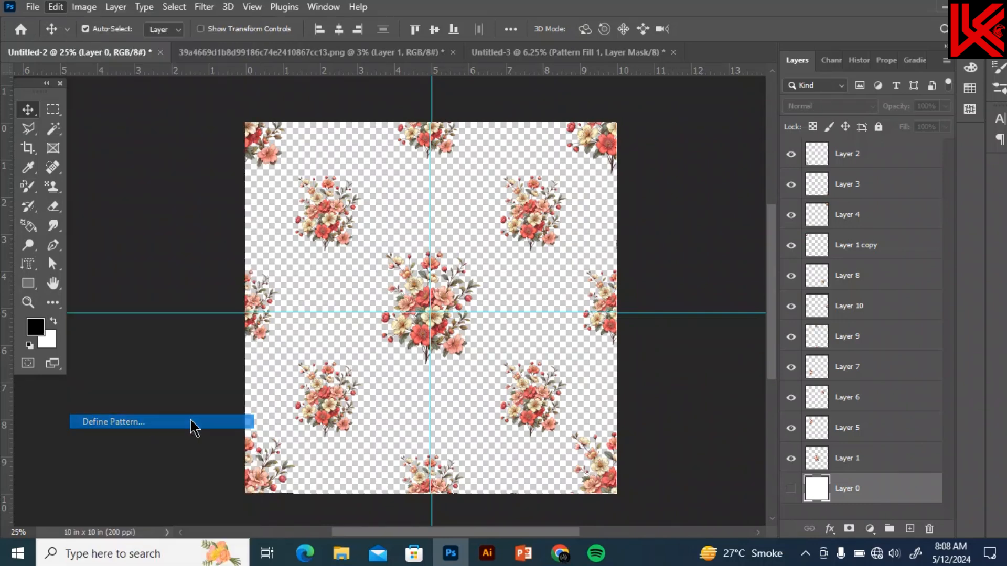
pyautogui.click(653, 166)
# In the Untitled-3 document, add a Pattern fill layer using the newly defined transparent floral pattern, scaled to 243%
pyautogui.click(485, 52)
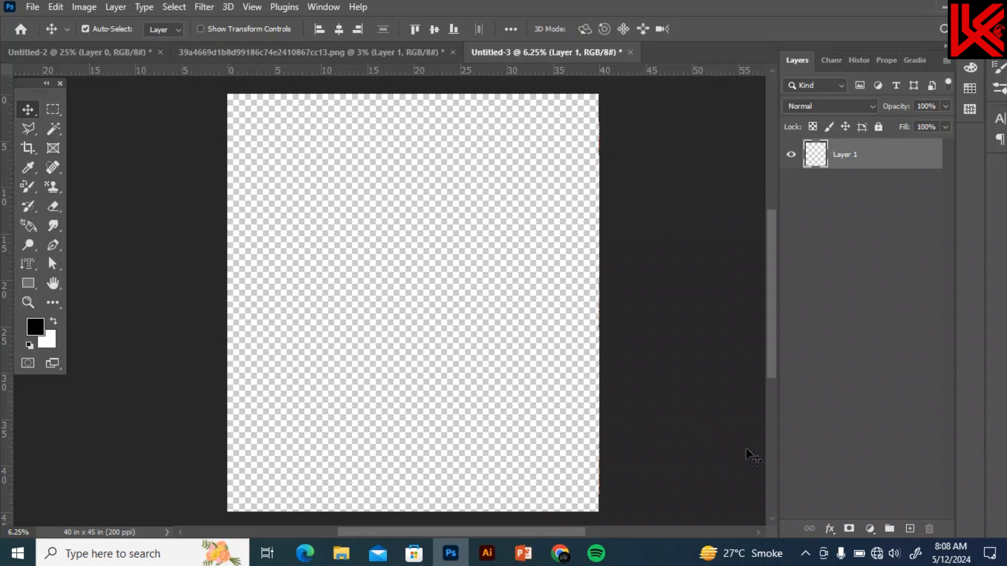
pyautogui.click(870, 529)
pyautogui.click(885, 292)
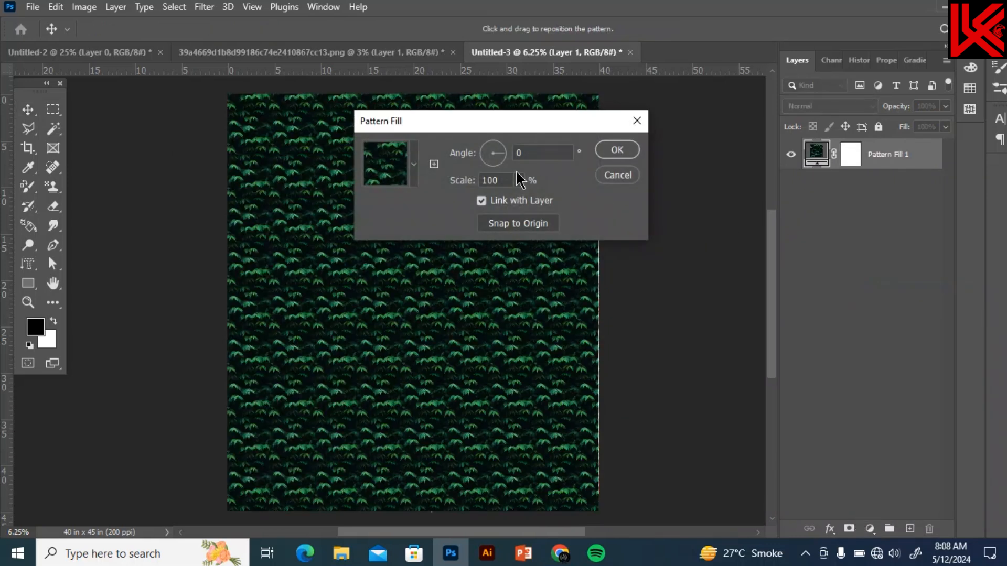
pyautogui.click(414, 165)
pyautogui.click(381, 306)
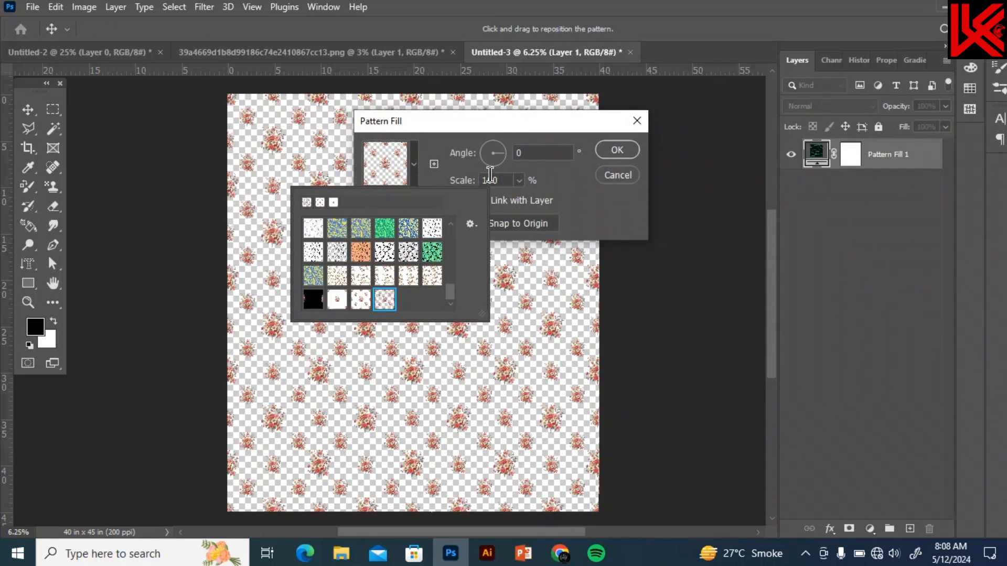
pyautogui.click(519, 180)
pyautogui.moveTo(514, 197)
pyautogui.mouseDown()
pyautogui.moveTo(533, 201)
pyautogui.moveTo(524, 196)
pyautogui.mouseUp()
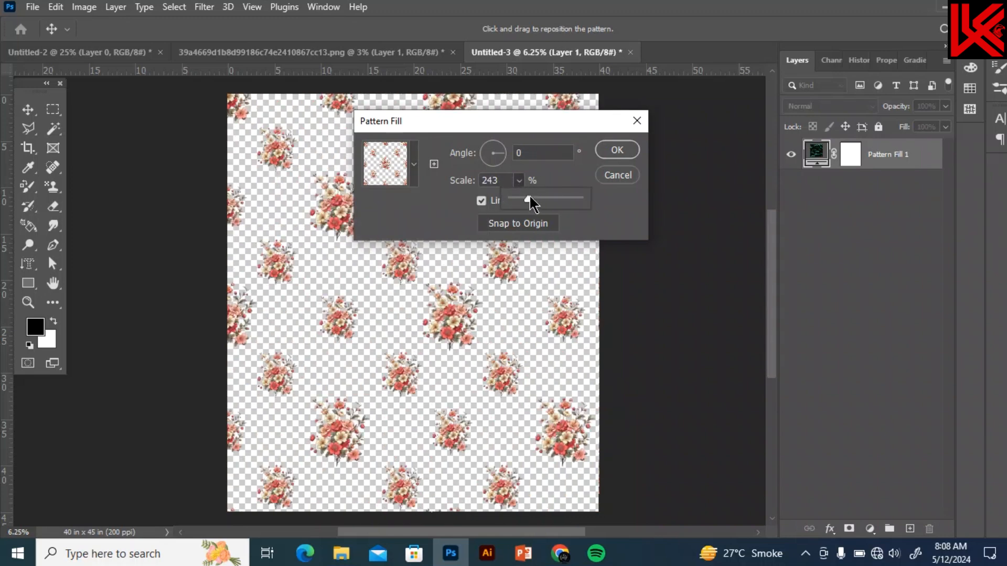
pyautogui.click(608, 151)
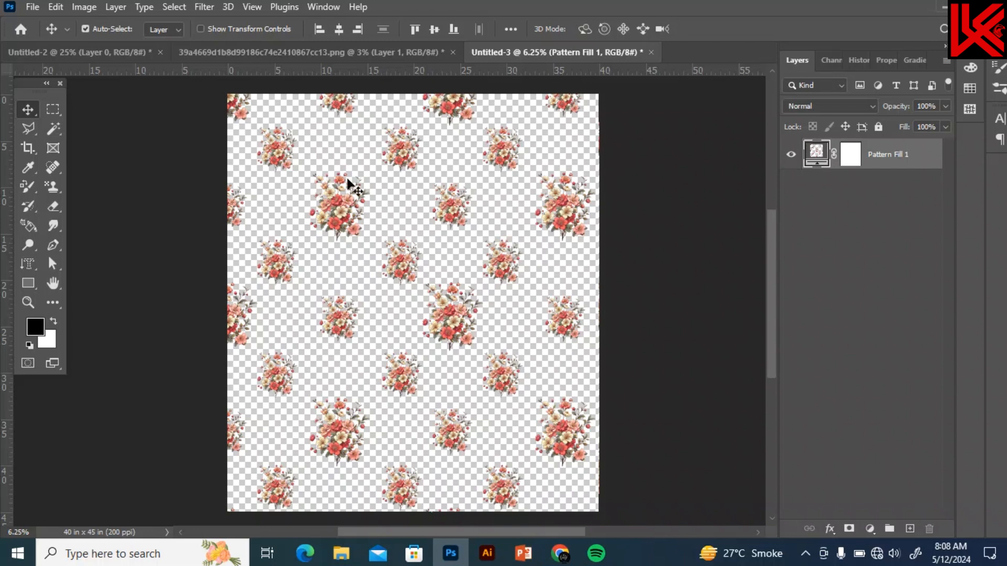
# Add a new layer beneath the pattern fill and fill it with the black foreground colour
pyautogui.click(910, 528)
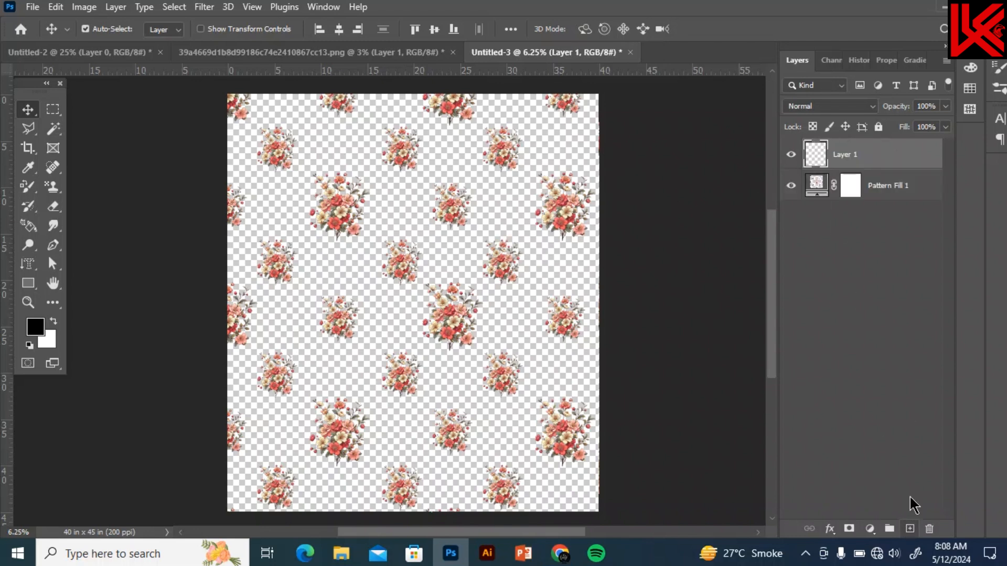
pyautogui.moveTo(841, 207); pyautogui.dragTo(852, 203)
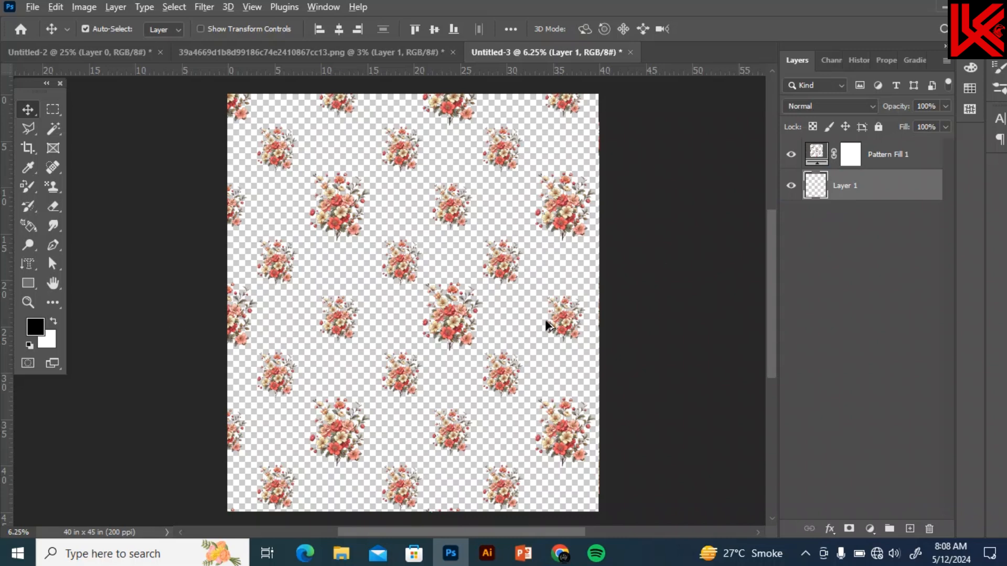
pyautogui.hotkey('alt', 'BackSpace')
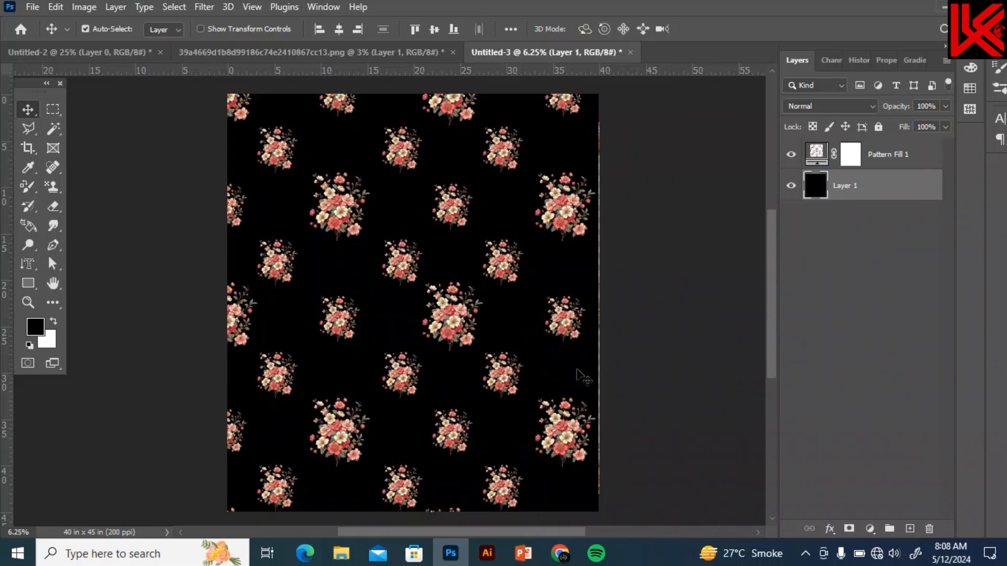
# Examine the repeating bouquets on the black background up close and across the whole canvas
pyautogui.hotkey('ctrl', '+')
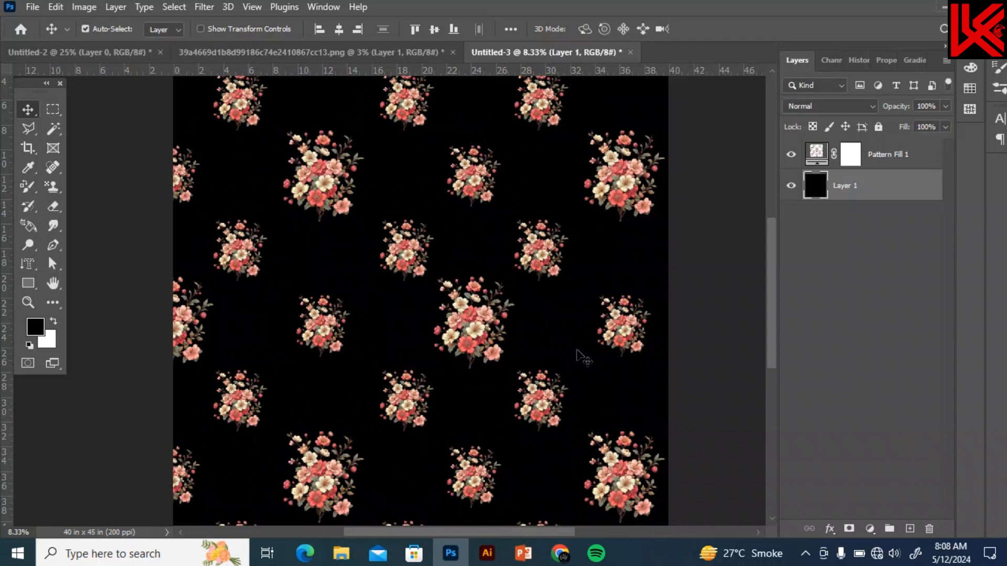
pyautogui.scroll(-2, 583, 350)
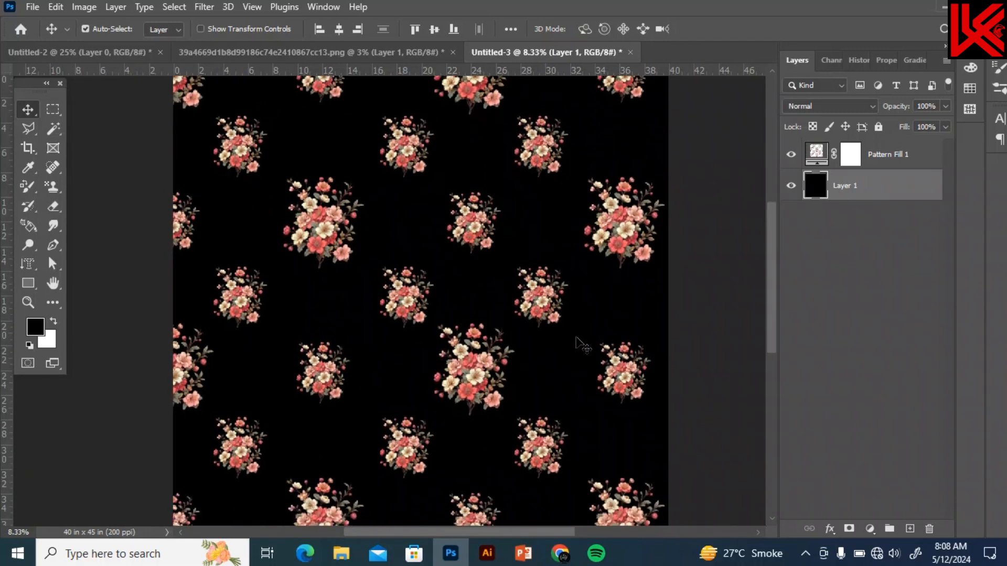
pyautogui.scroll(-4, 582, 346)
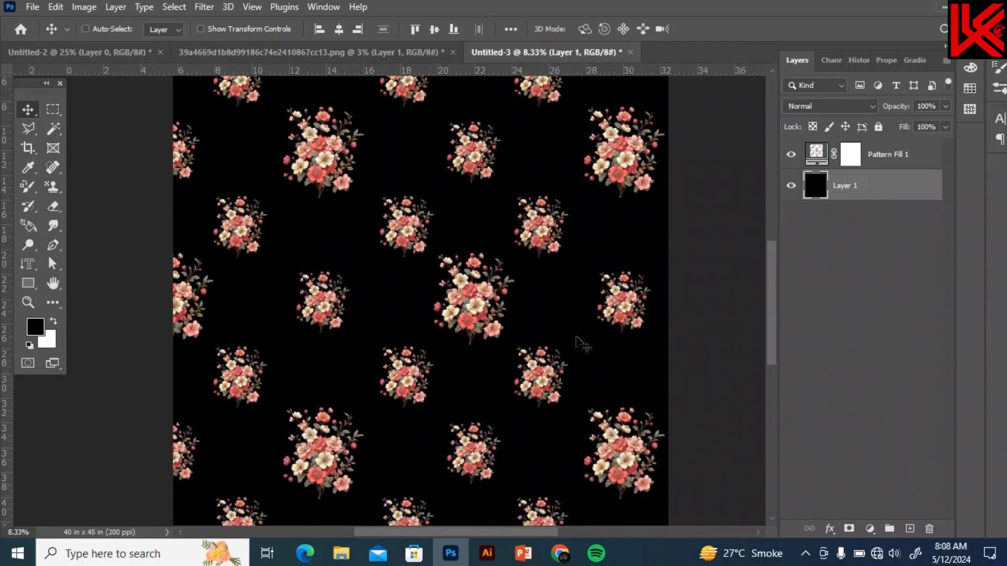
pyautogui.hotkey('ctrl', '+')
pyautogui.hotkey('ctrl', '+')
pyautogui.hotkey('ctrl', '+')
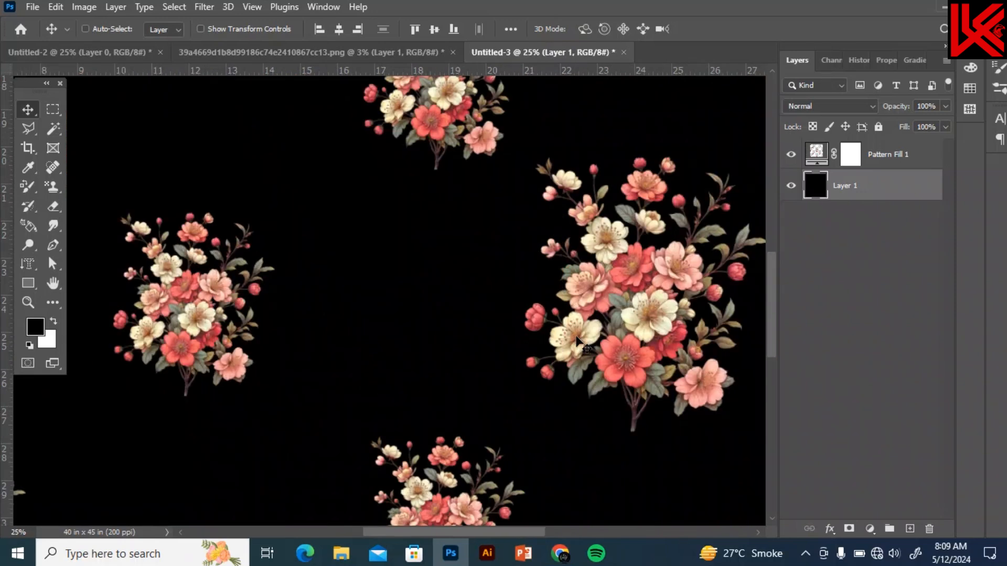
pyautogui.hotkey('ctrl', '-')
pyautogui.hotkey('ctrl', '-')
pyautogui.hotkey('ctrl', '-')
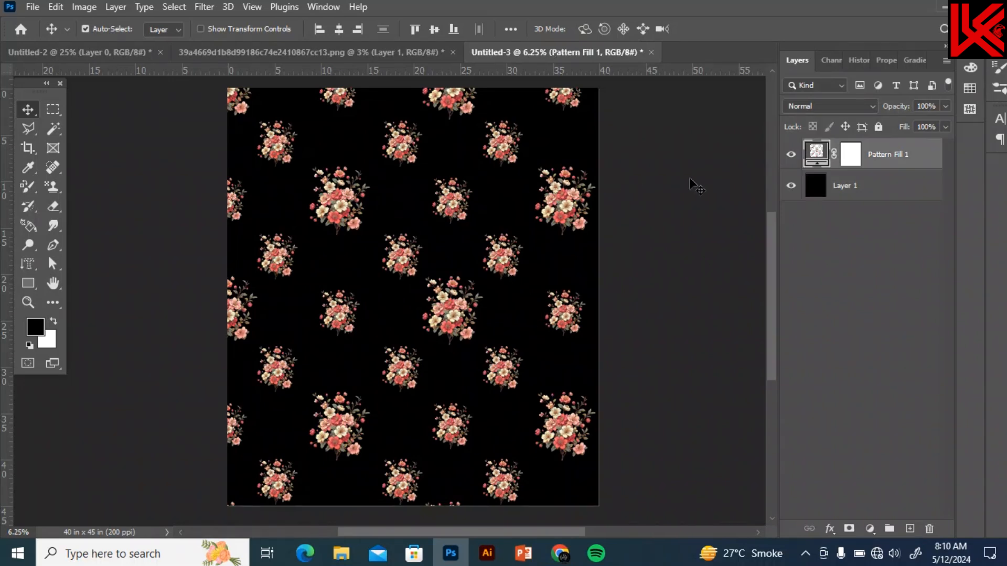
# Add a Solid Color fill layer above the black layer, trying dark brown shades 342929 and 221818 before choosing a dark grey
pyautogui.click(838, 186)
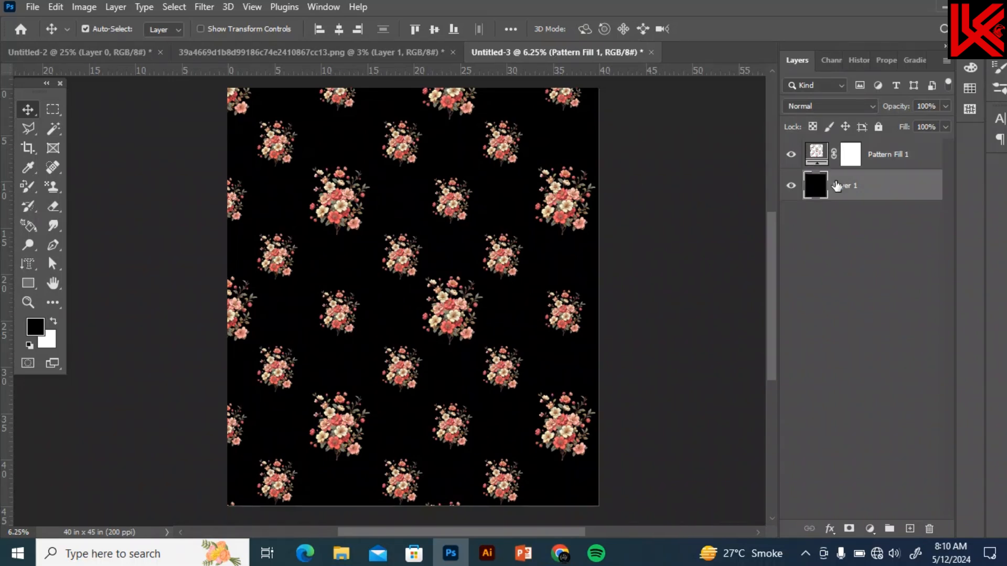
pyautogui.click(870, 529)
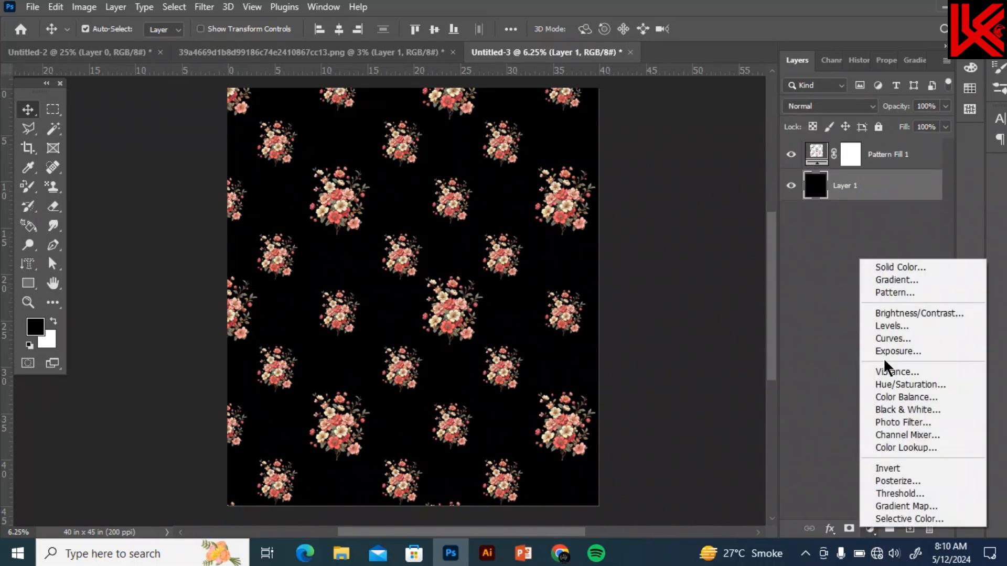
pyautogui.click(892, 268)
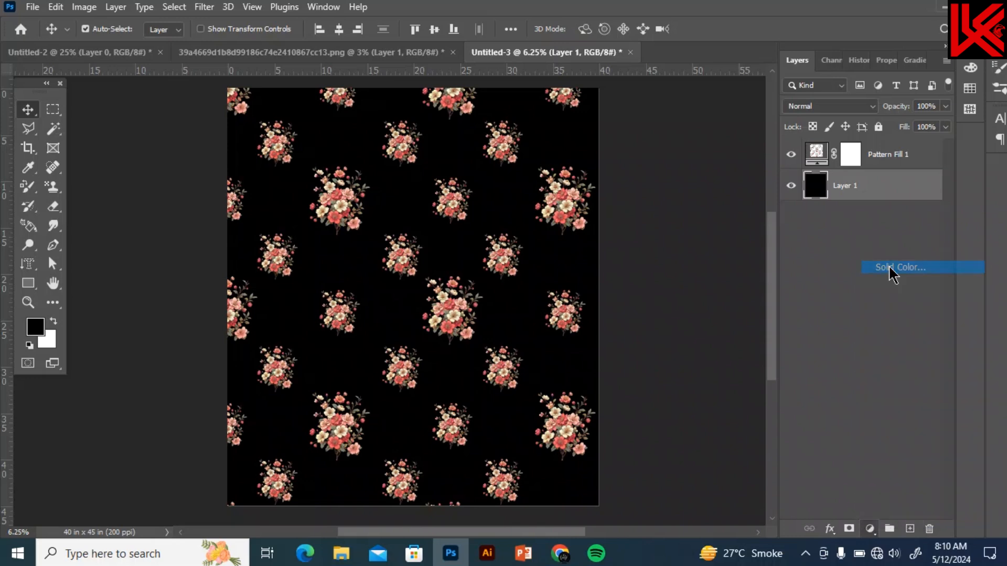
pyautogui.moveTo(210, 152); pyautogui.dragTo(694, 182)
pyautogui.moveTo(696, 242)
pyautogui.mouseDown()
pyautogui.moveTo(739, 270)
pyautogui.moveTo(751, 322)
pyautogui.moveTo(785, 376)
pyautogui.moveTo(758, 385)
pyautogui.moveTo(737, 373)
pyautogui.moveTo(675, 391)
pyautogui.moveTo(663, 329)
pyautogui.moveTo(642, 367)
pyautogui.mouseUp()
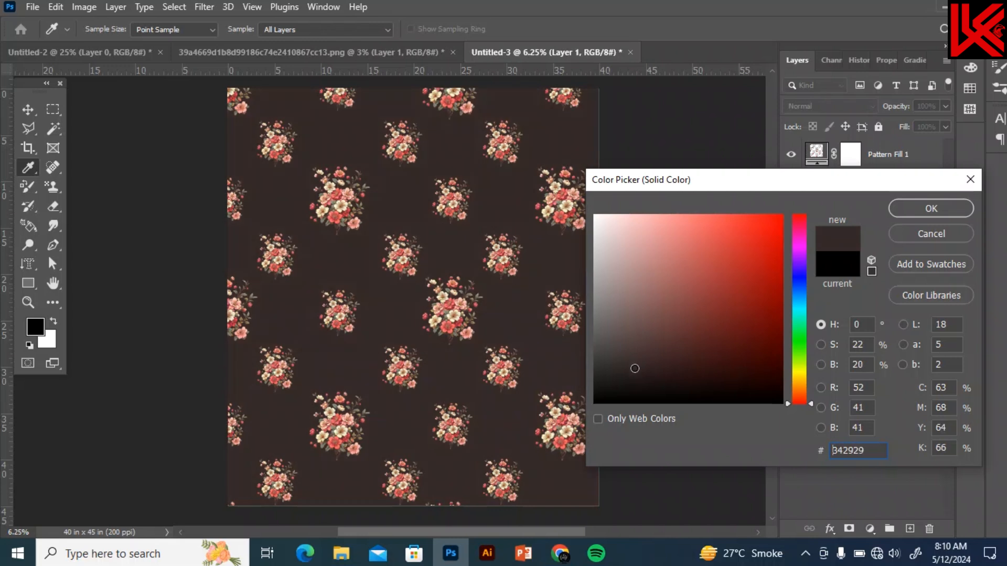
pyautogui.moveTo(635, 372); pyautogui.dragTo(642, 375)
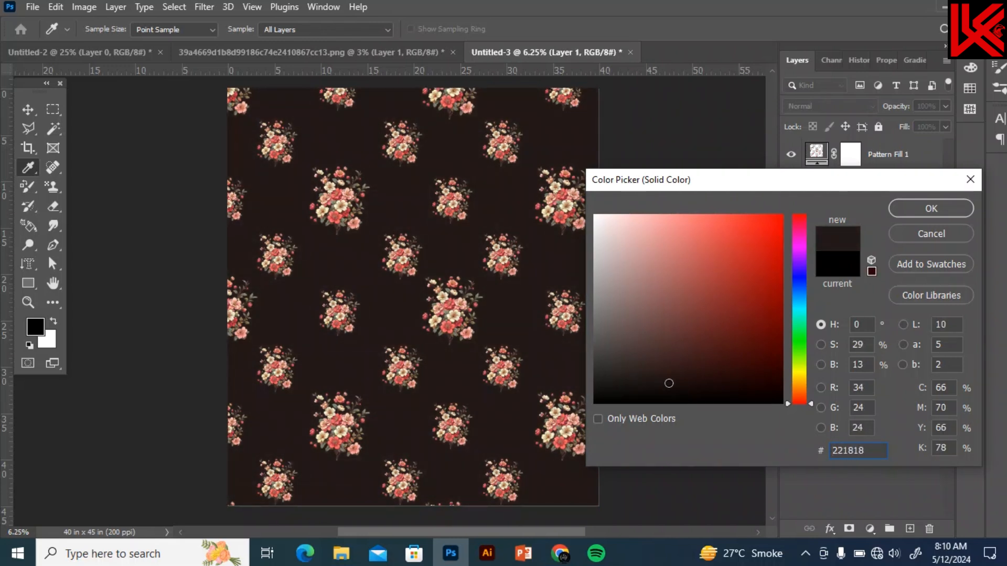
pyautogui.moveTo(669, 384); pyautogui.dragTo(679, 363)
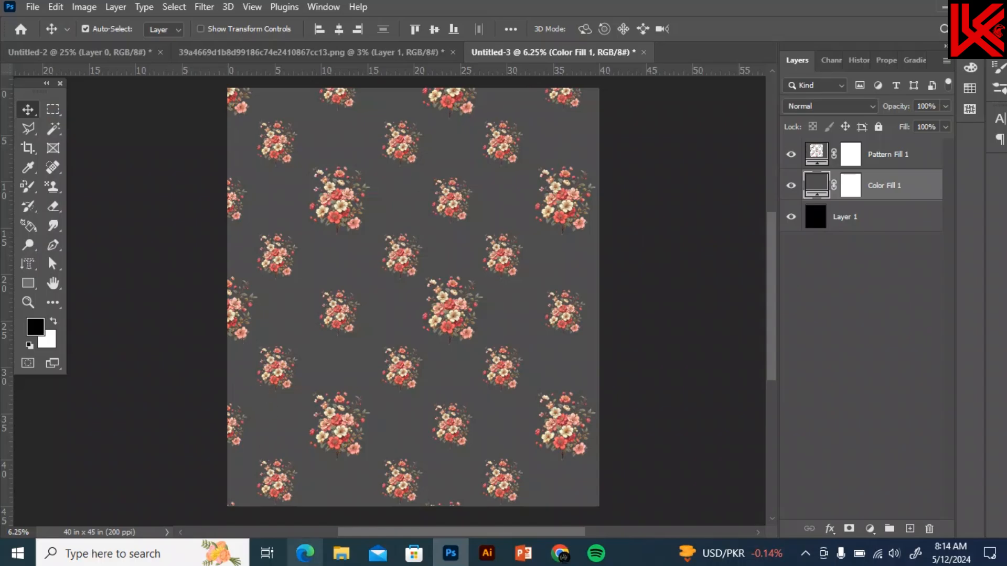
# Open the orange flower image 62e77f3ca5a6cc571c8a19b79ea40bc5 from the flowers folder as a separate Photoshop document and look it over
pyautogui.click(340, 553)
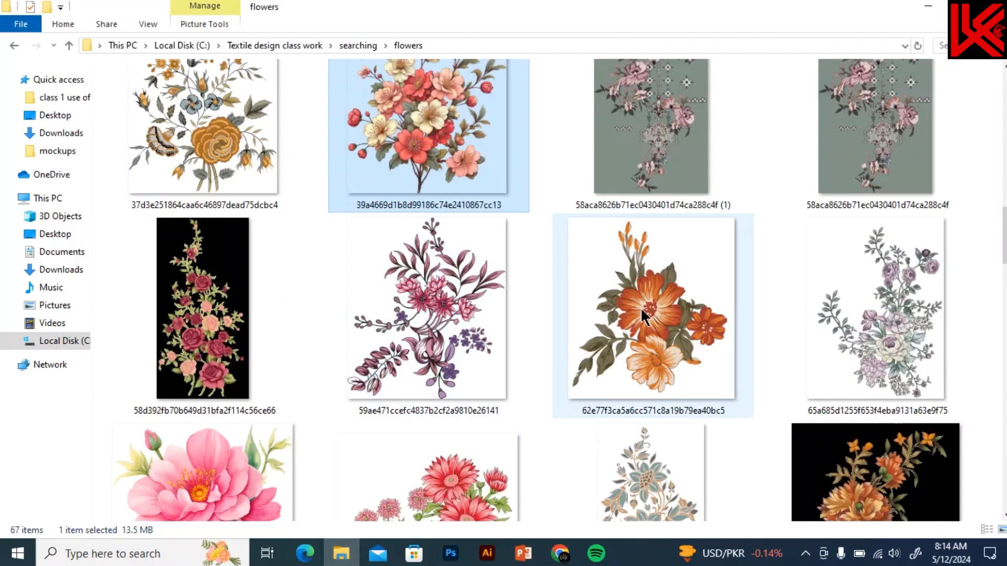
pyautogui.moveTo(640, 308); pyautogui.dragTo(201, 362)
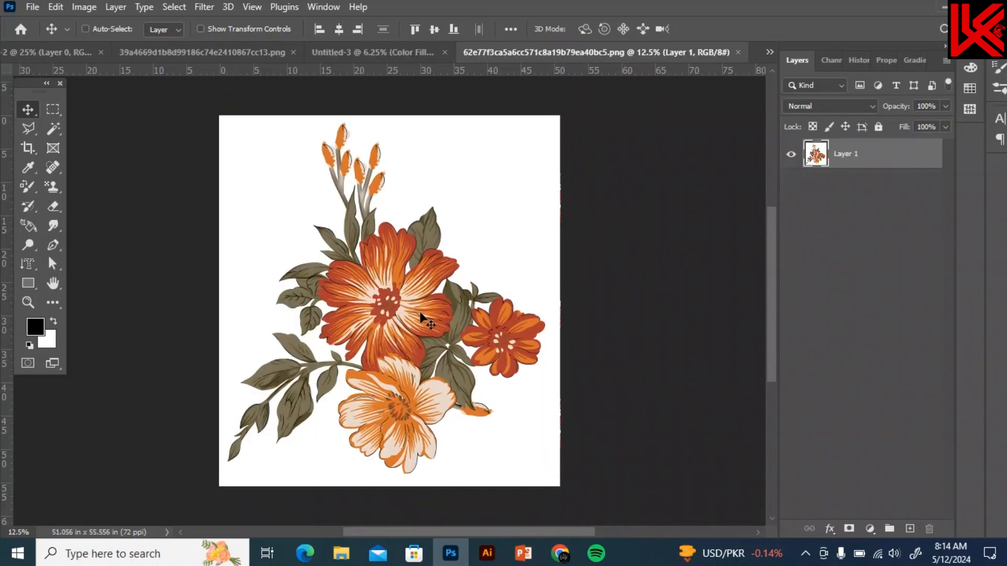
pyautogui.hotkey('ctrl', '+')
pyautogui.hotkey('ctrl', '+')
pyautogui.hotkey('ctrl', '-')
pyautogui.hotkey('ctrl', '-')
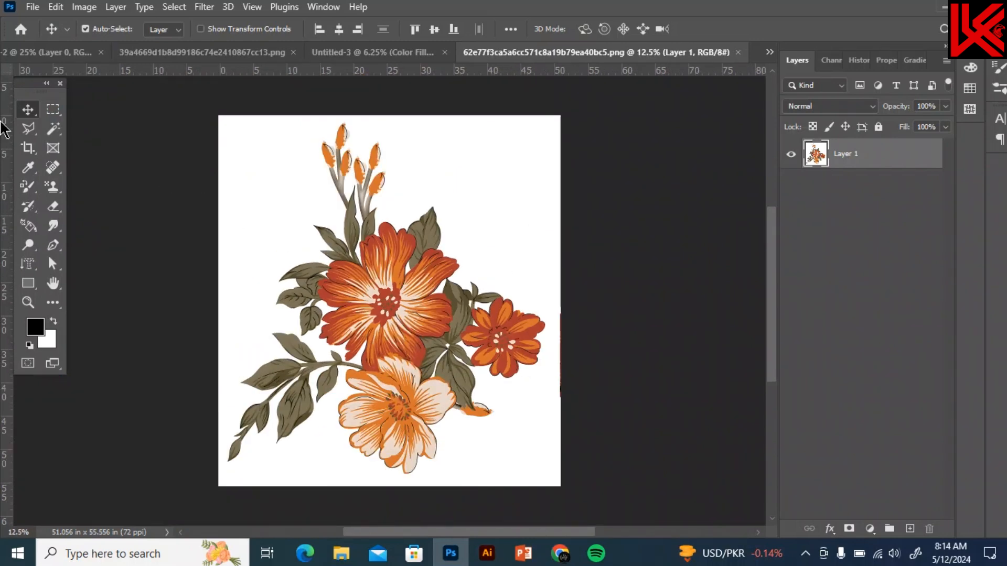
# Select the white background around the orange flowers with the Magic Wand and try extending the selection to similar colours
pyautogui.click(54, 129)
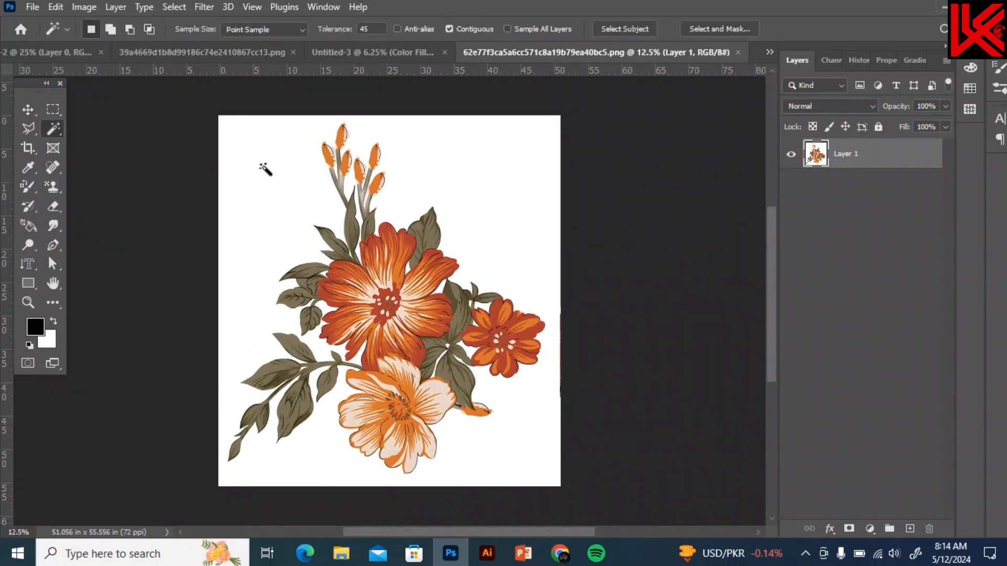
pyautogui.click(448, 199)
pyautogui.rightClick(448, 200)
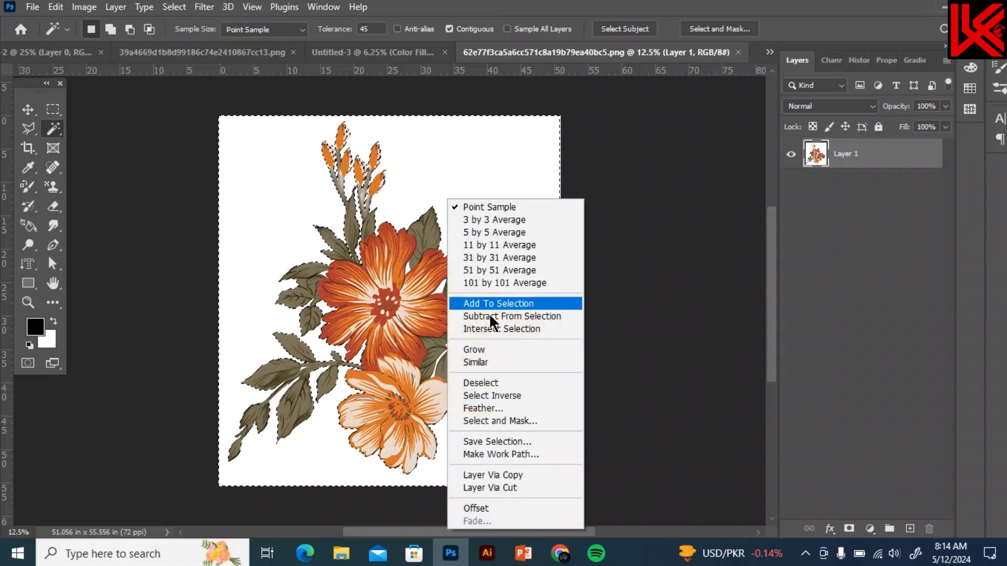
pyautogui.click(475, 362)
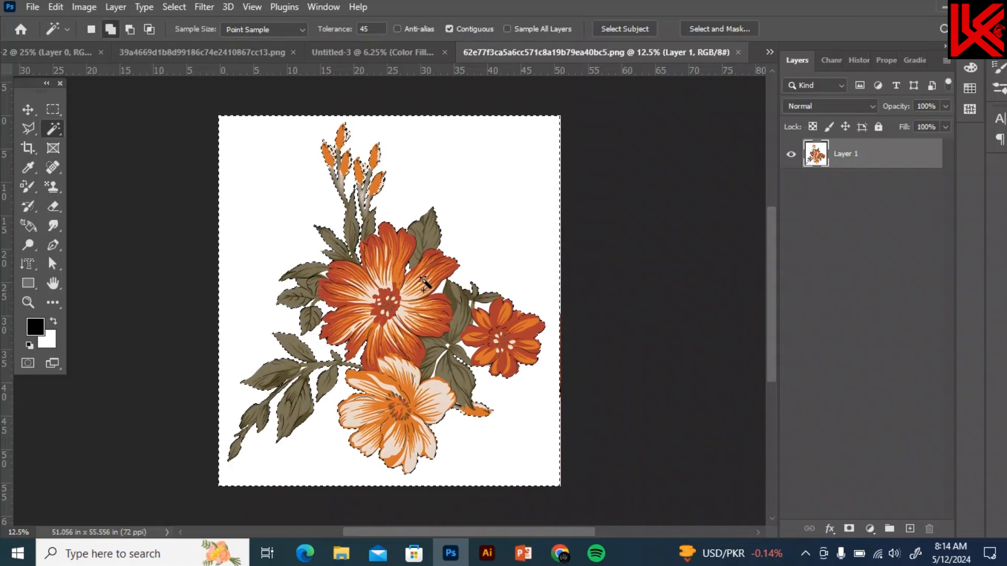
# Inspect the selection's edges and try to add the white gap between the leaves below the large orange flower
pyautogui.press('shift')
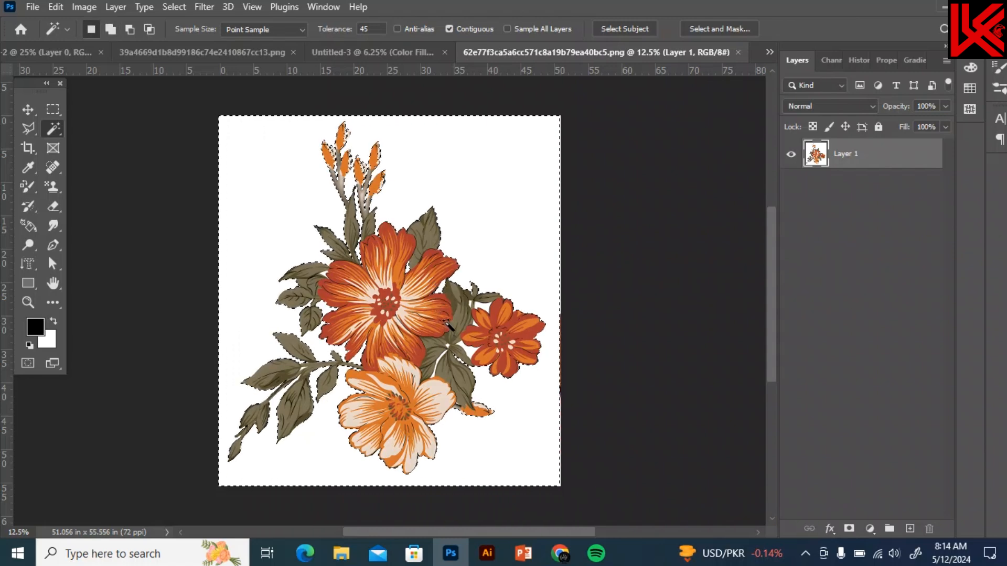
pyautogui.scroll(3, 449, 326)
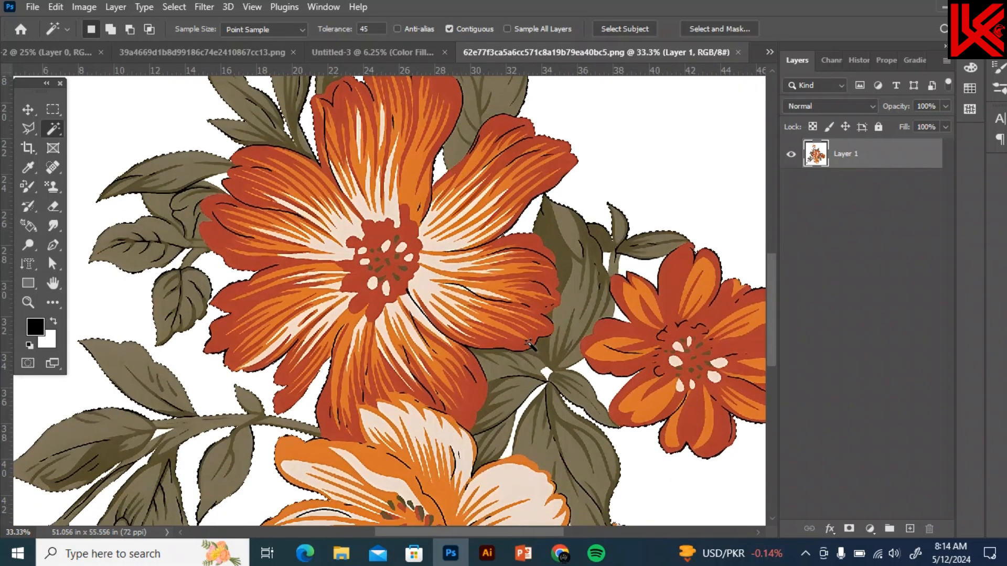
pyautogui.scroll(-8, 530, 344)
pyautogui.scroll(2, 546, 348)
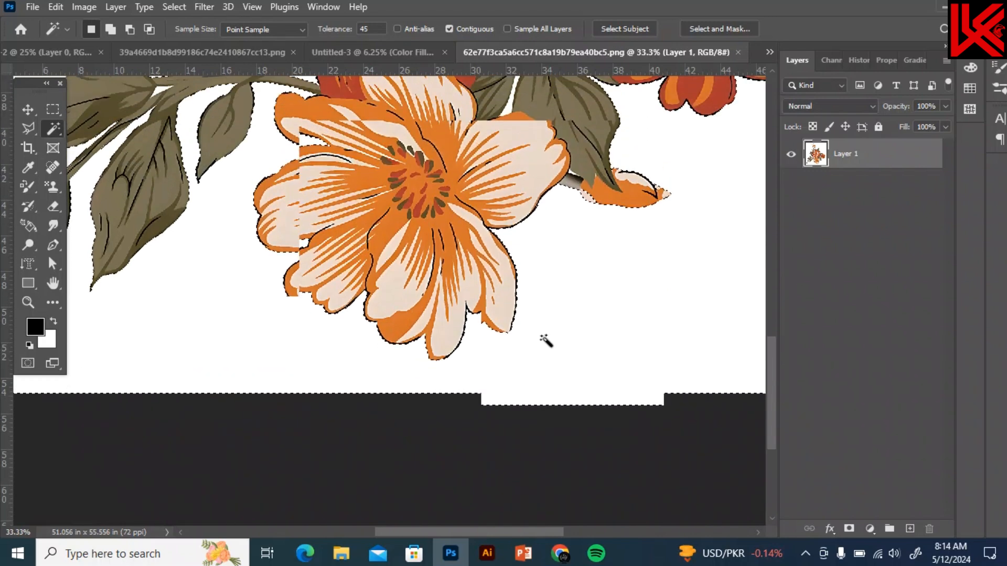
pyautogui.scroll(4, 546, 342)
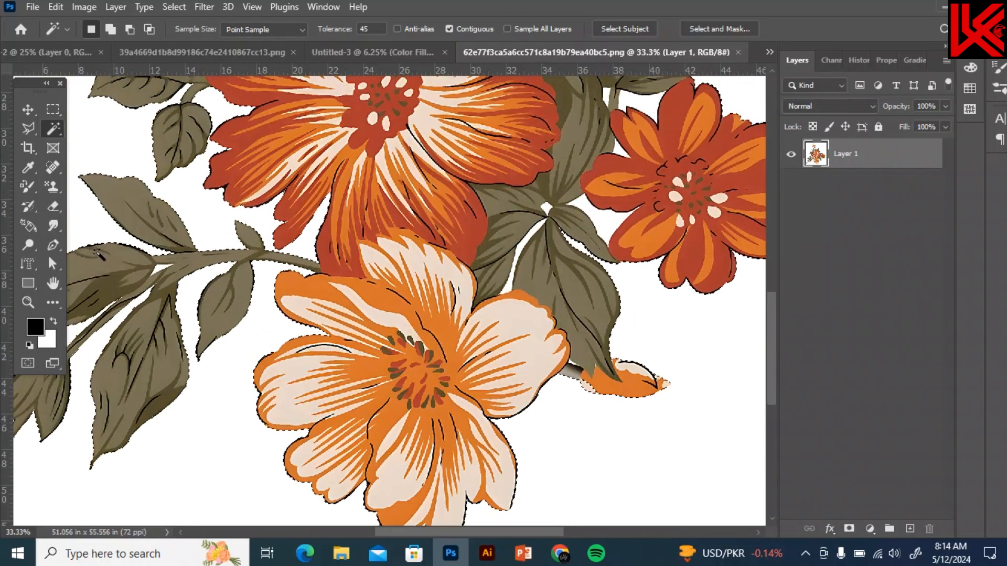
pyautogui.scroll(1, 333, 272)
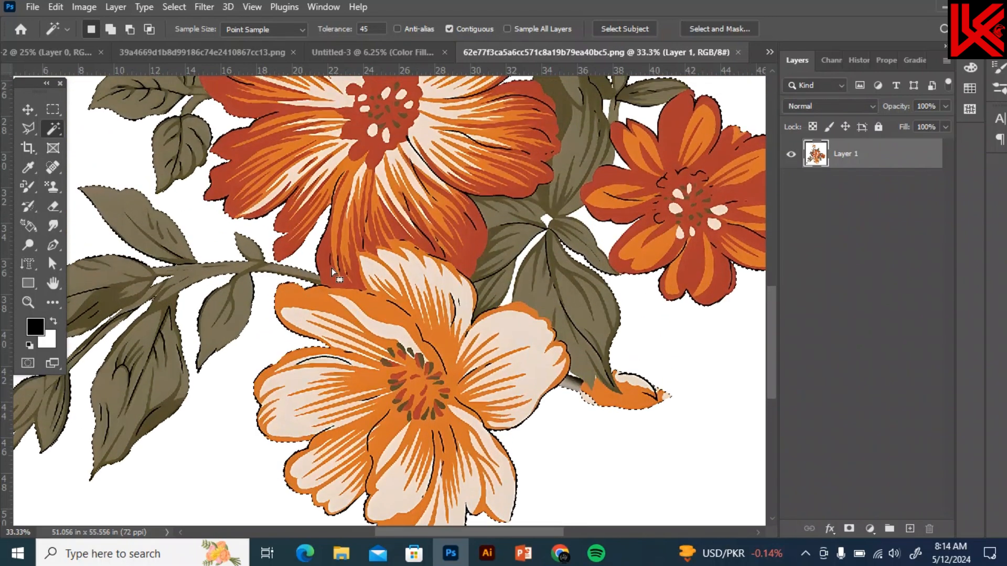
pyautogui.scroll(2, 334, 274)
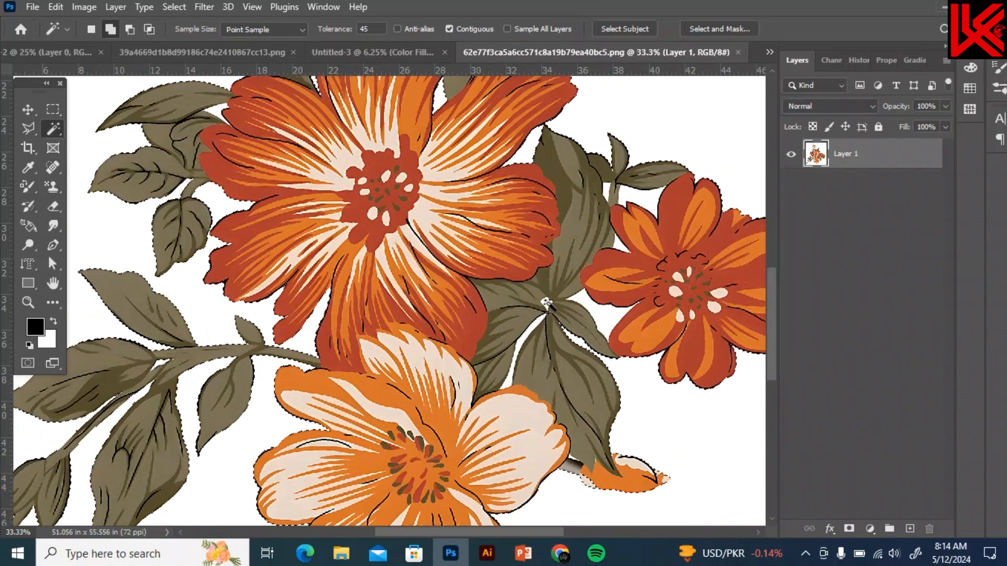
pyautogui.click(530, 336)
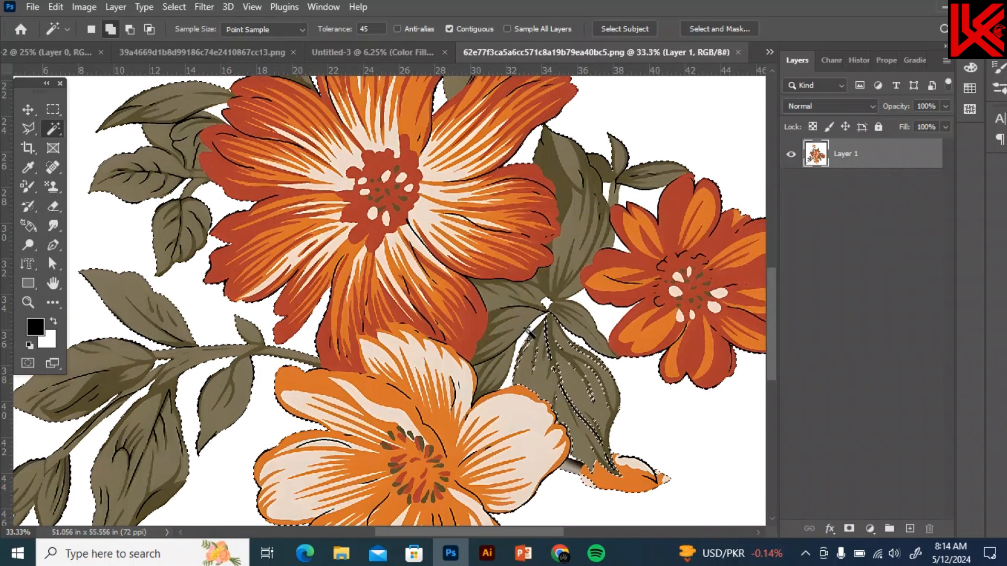
pyautogui.hotkey('ctrl', 'z')
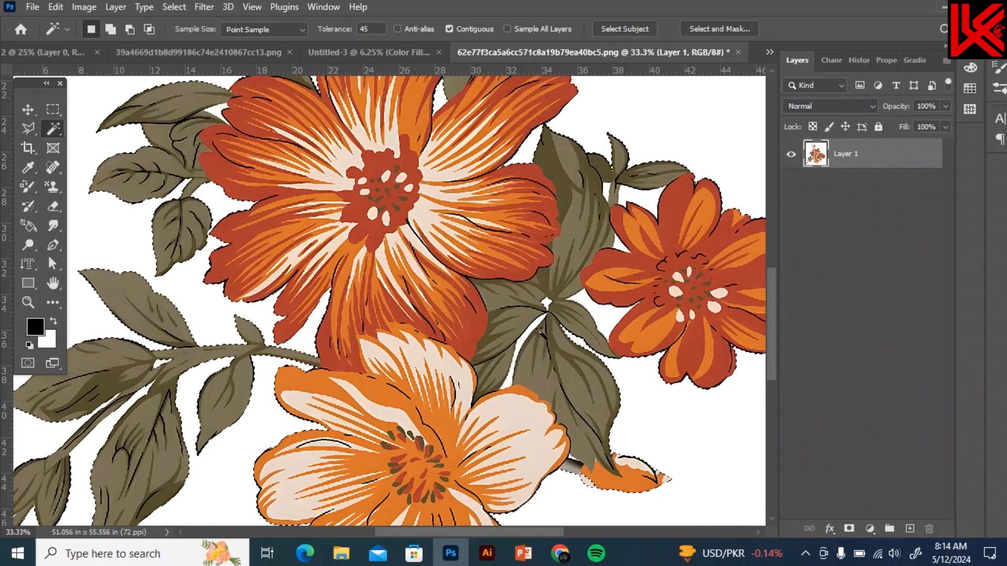
# Delete the selected white background around the orange flowers and clear the selection
pyautogui.press('shift')
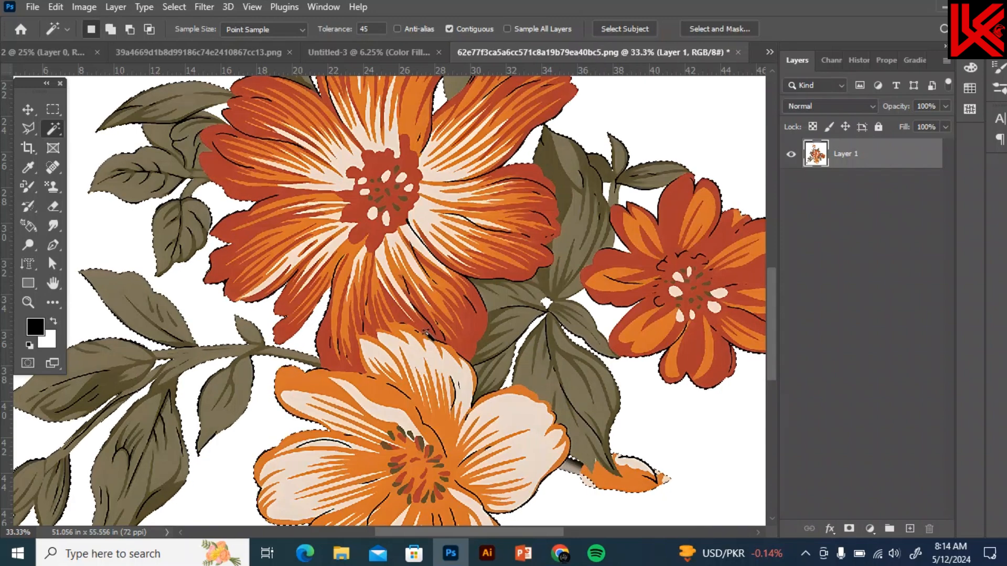
pyautogui.scroll(4, 424, 330)
pyautogui.scroll(1, 425, 330)
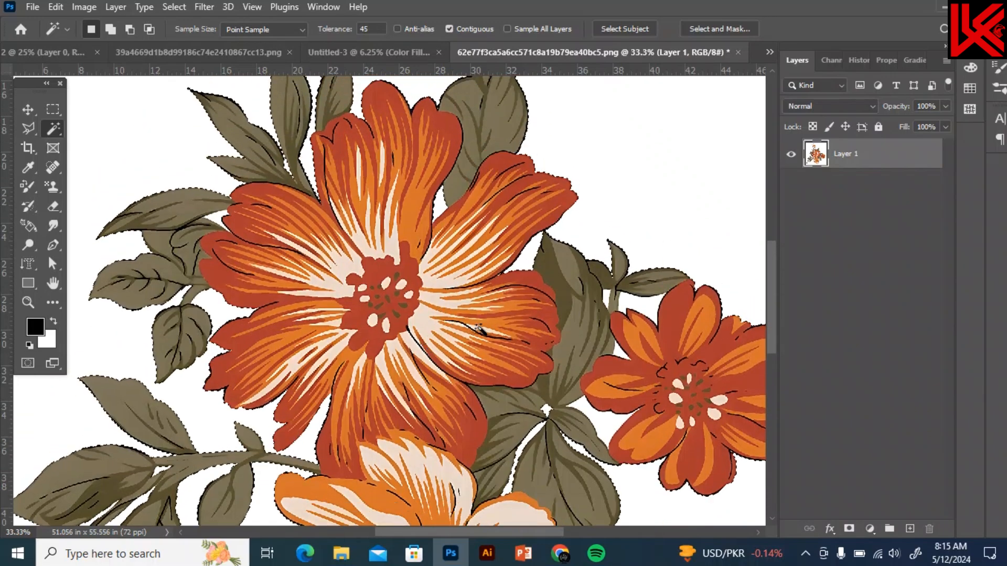
pyautogui.press('shift')
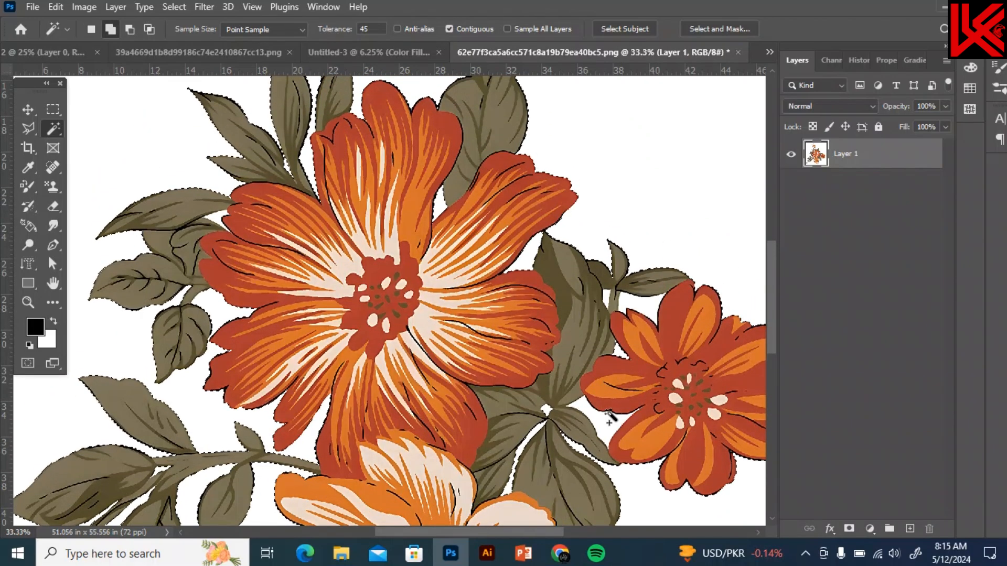
pyautogui.press('Delete')
pyautogui.scroll(10, 382, 284)
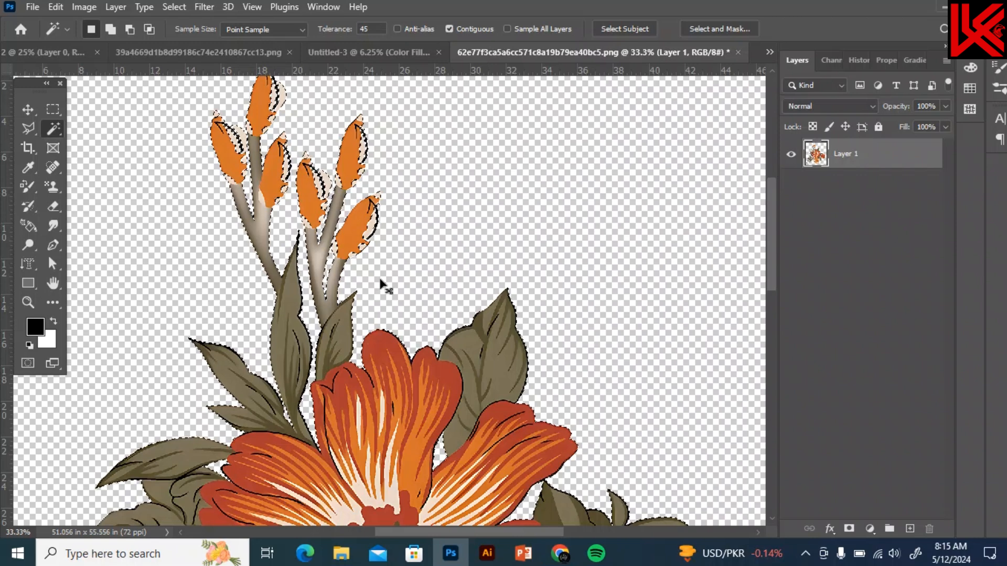
pyautogui.scroll(-1, 381, 284)
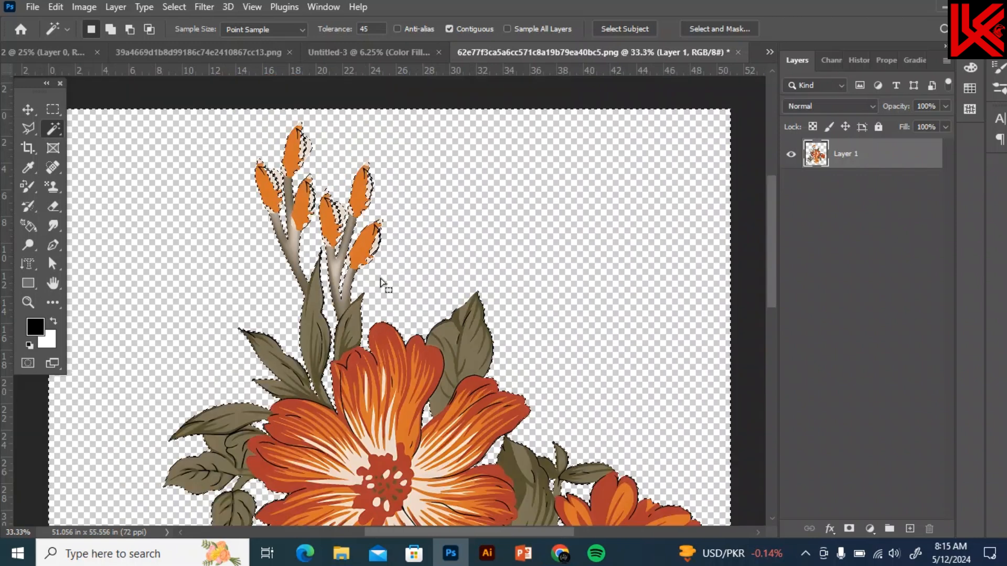
pyautogui.scroll(2, 381, 284)
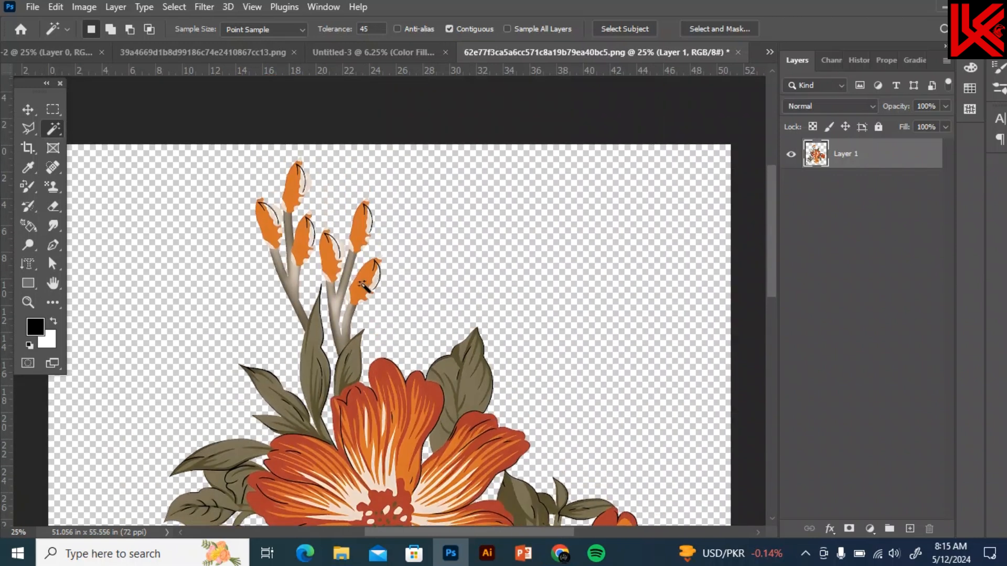
# Inspect the cut-out edges of the buds, leaves and petals, check the whole motif, and activate the Move tool
pyautogui.scroll(2, 356, 285)
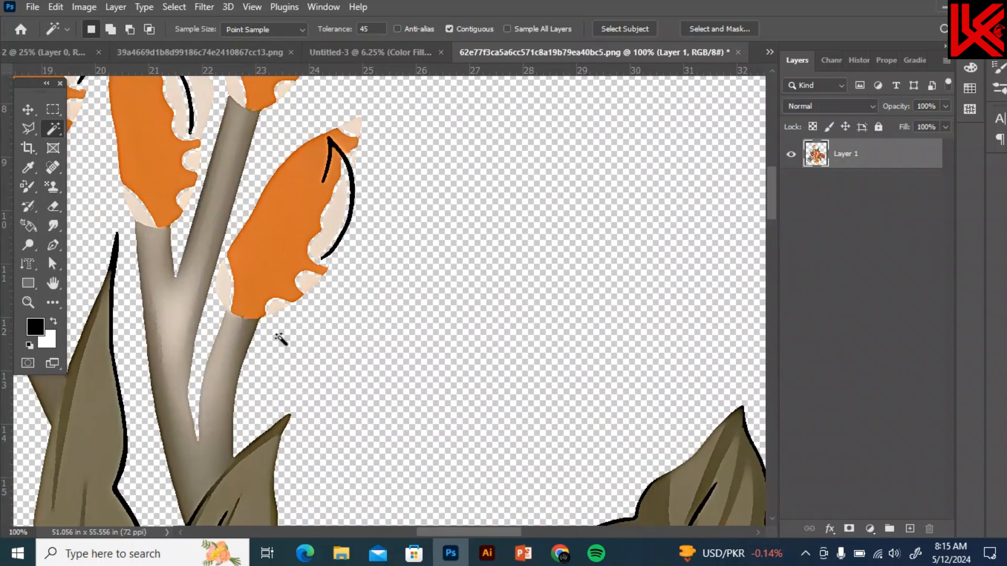
pyautogui.scroll(-6, 268, 341)
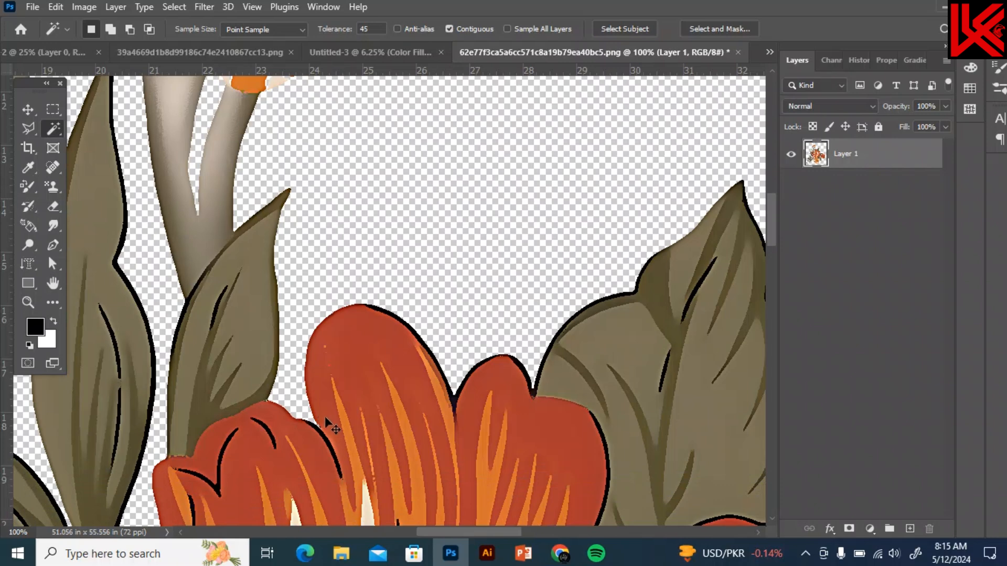
pyautogui.scroll(-4, 324, 420)
pyautogui.scroll(-3, 400, 362)
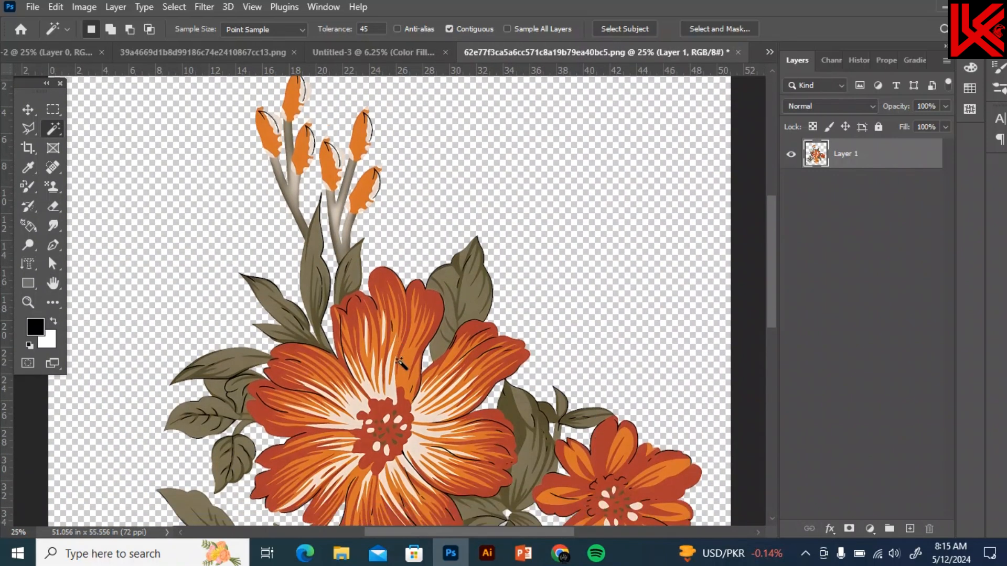
pyautogui.scroll(-1, 400, 362)
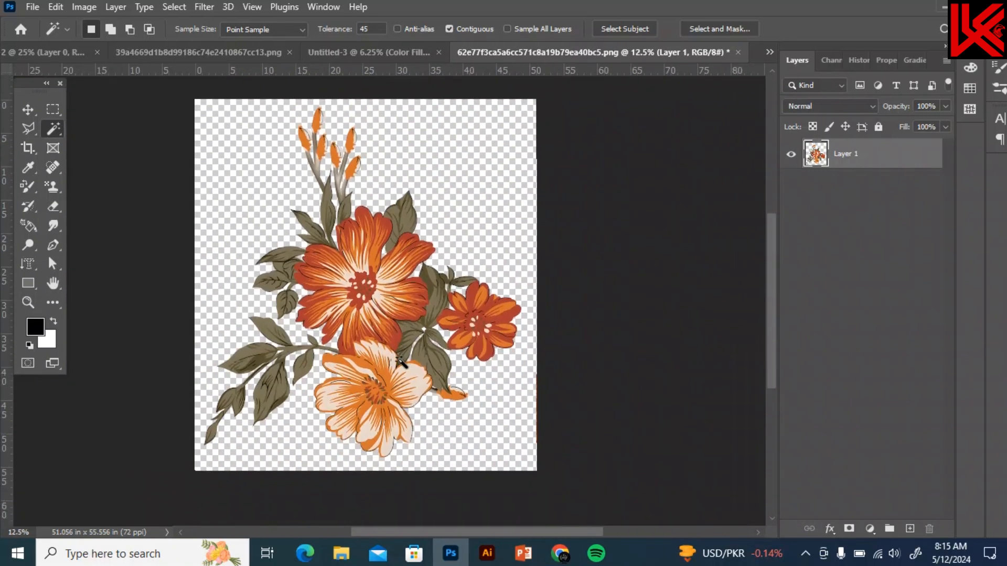
pyautogui.click(39, 109)
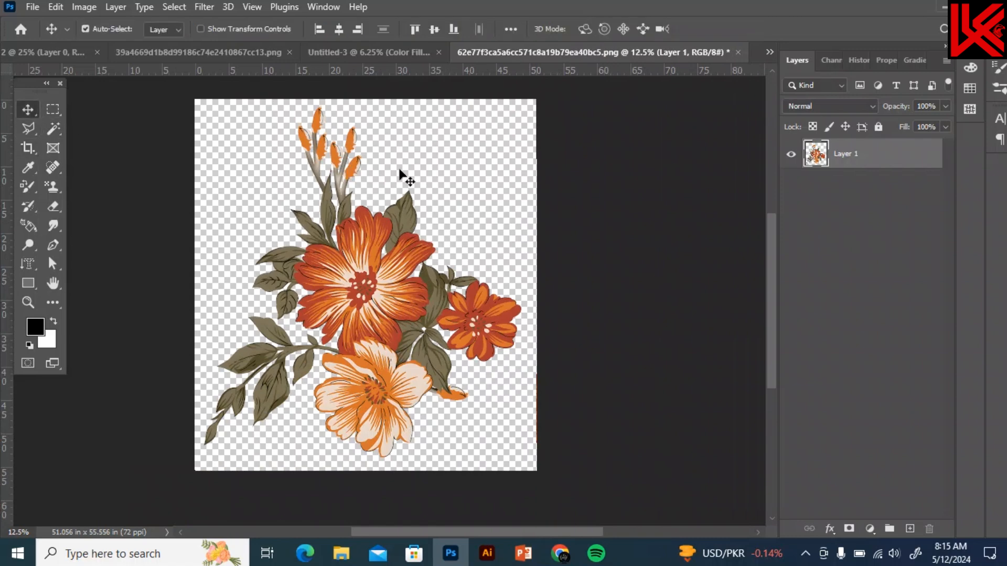
pyautogui.moveTo(366, 304)
pyautogui.mouseDown()
pyautogui.moveTo(378, 305)
pyautogui.moveTo(343, 307)
pyautogui.moveTo(367, 305)
pyautogui.mouseUp()
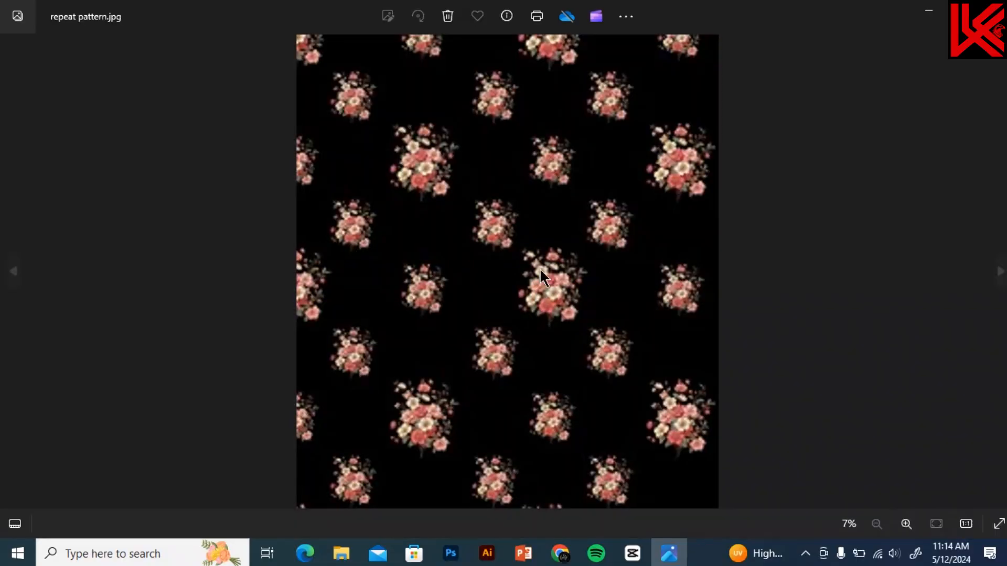
# Examine the finished repeat pattern.jpg in the Photos viewer, checking the bouquets' detail up close and their spacing across the black background
pyautogui.scroll(1, 556, 293)
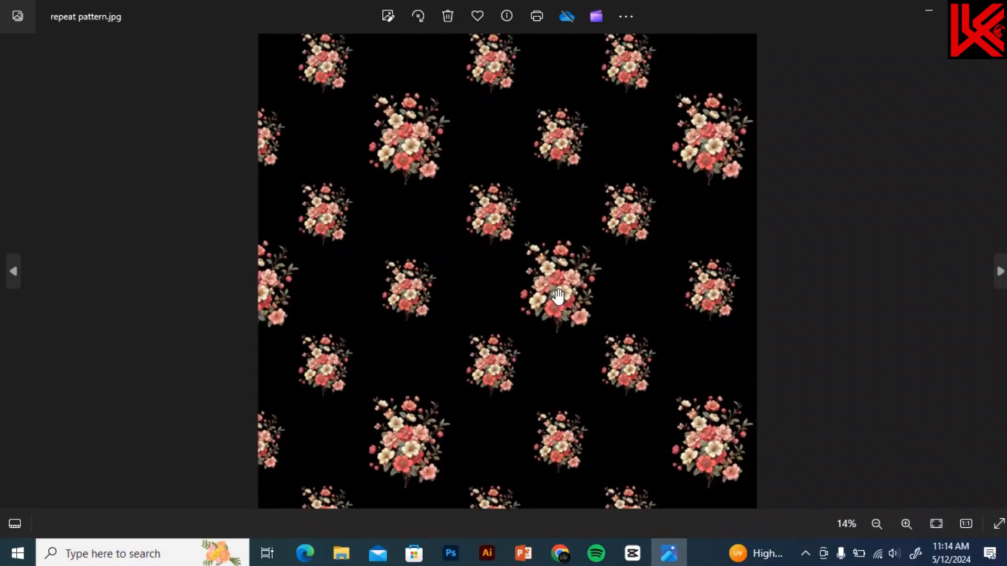
pyautogui.scroll(2, 557, 296)
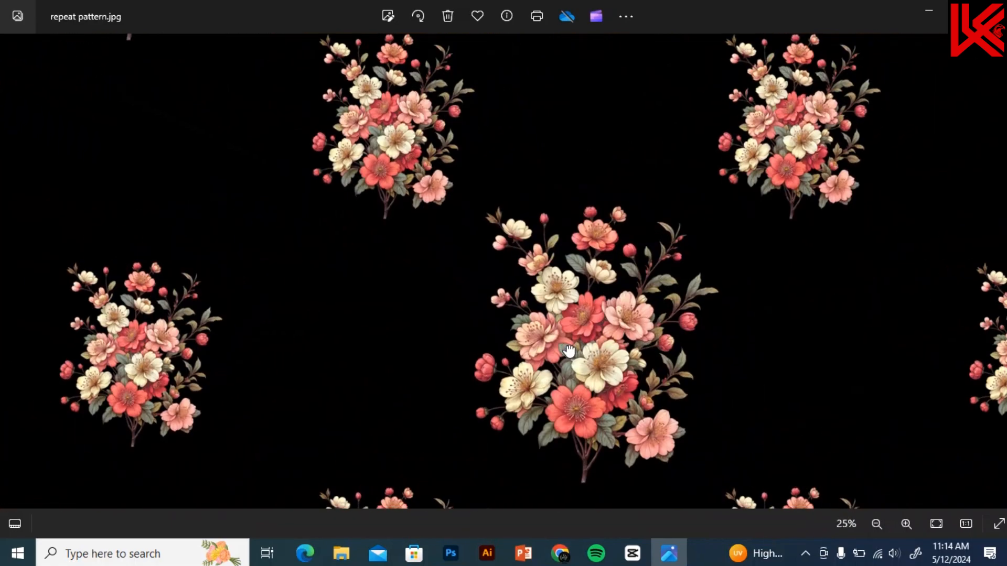
pyautogui.scroll(3, 569, 350)
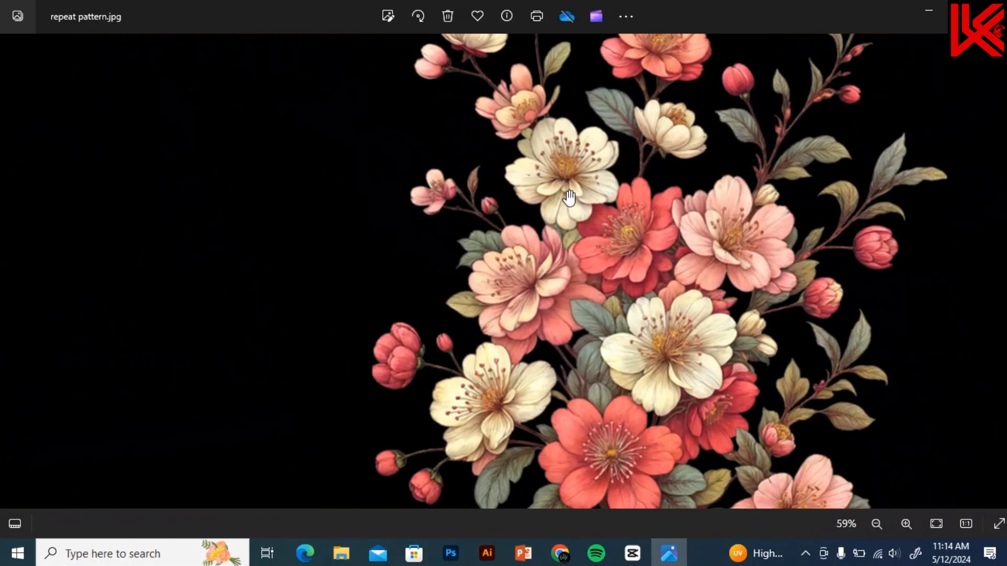
pyautogui.moveTo(571, 288); pyautogui.dragTo(539, 171)
pyautogui.scroll(3, 557, 244)
pyautogui.moveTo(588, 291)
pyautogui.mouseDown()
pyautogui.moveTo(616, 190)
pyautogui.moveTo(609, 224)
pyautogui.moveTo(522, 223)
pyautogui.moveTo(519, 329)
pyautogui.moveTo(523, 102)
pyautogui.moveTo(513, 206)
pyautogui.mouseUp()
pyautogui.scroll(-1, 615, 190)
pyautogui.moveTo(542, 131); pyautogui.dragTo(536, 304)
pyautogui.moveTo(565, 212); pyautogui.dragTo(562, 336)
pyautogui.moveTo(569, 191)
pyautogui.mouseDown()
pyautogui.moveTo(576, 312)
pyautogui.moveTo(561, 320)
pyautogui.moveTo(693, 395)
pyautogui.mouseUp()
pyautogui.scroll(-3, 576, 312)
pyautogui.moveTo(531, 149)
pyautogui.mouseDown()
pyautogui.moveTo(573, 297)
pyautogui.moveTo(603, 357)
pyautogui.moveTo(468, 305)
pyautogui.mouseUp()
pyautogui.scroll(-5, 598, 343)
pyautogui.moveTo(476, 352); pyautogui.dragTo(470, 295)
pyautogui.moveTo(484, 332); pyautogui.dragTo(461, 216)
pyautogui.scroll(-4, 484, 314)
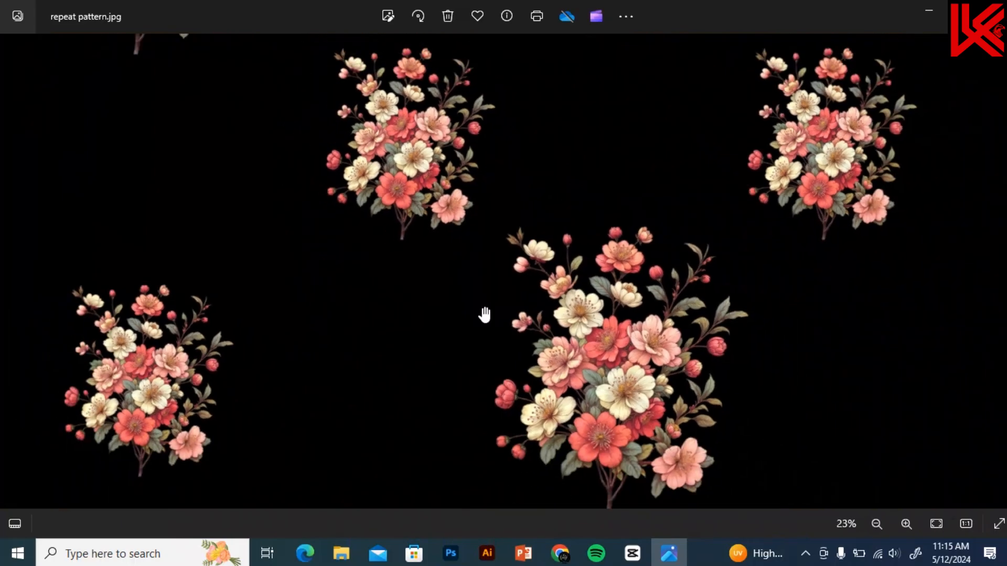